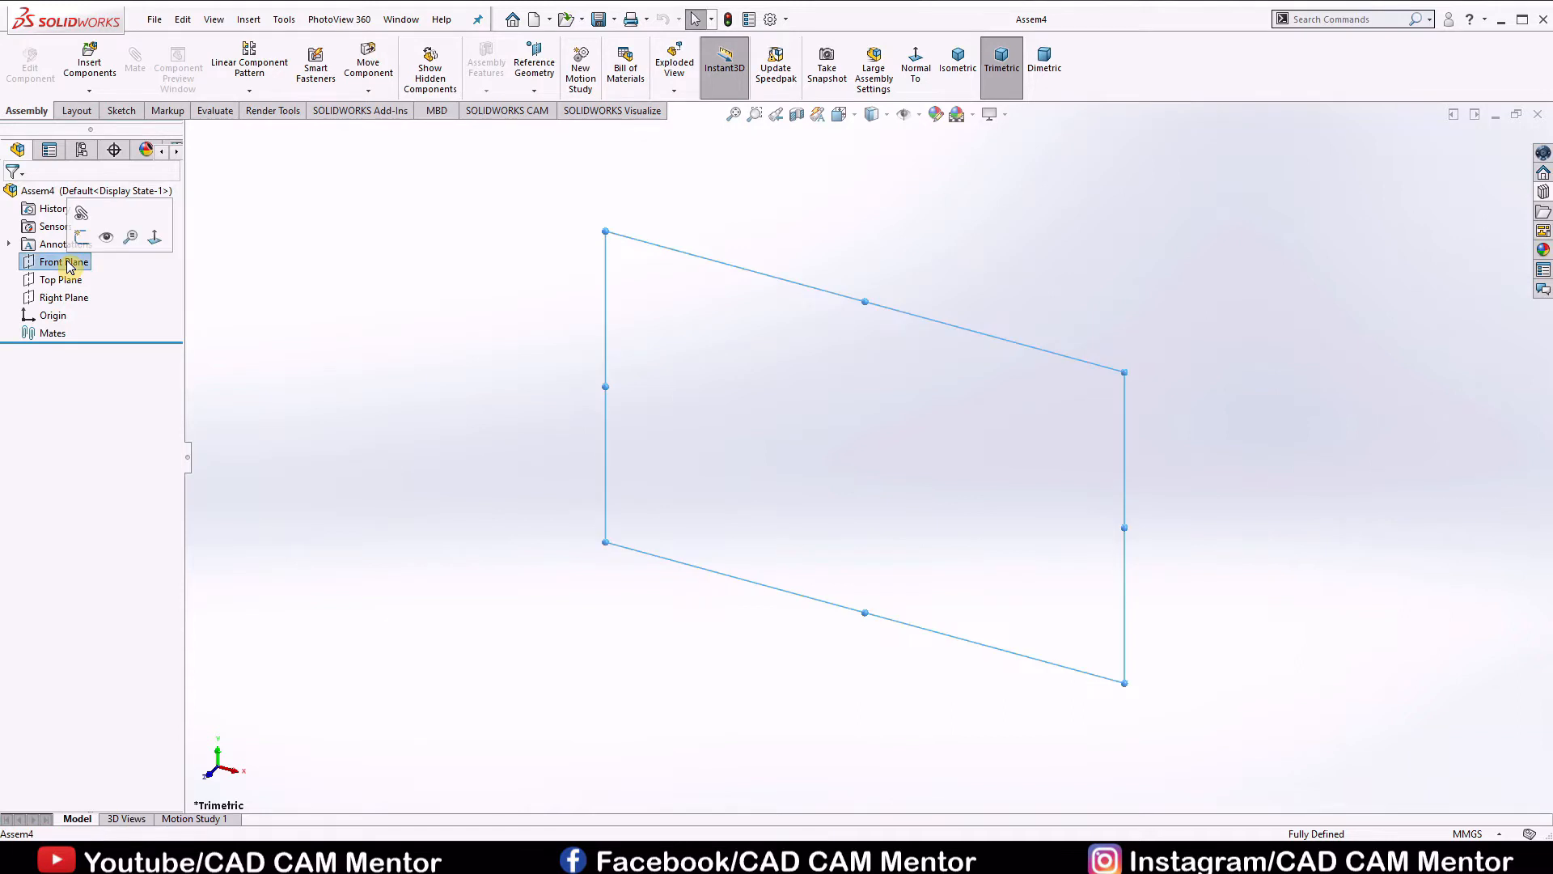
Start a sketch on the Front Plane and draw a circle of about 72 mm radius centred on the origin
click(81, 242)
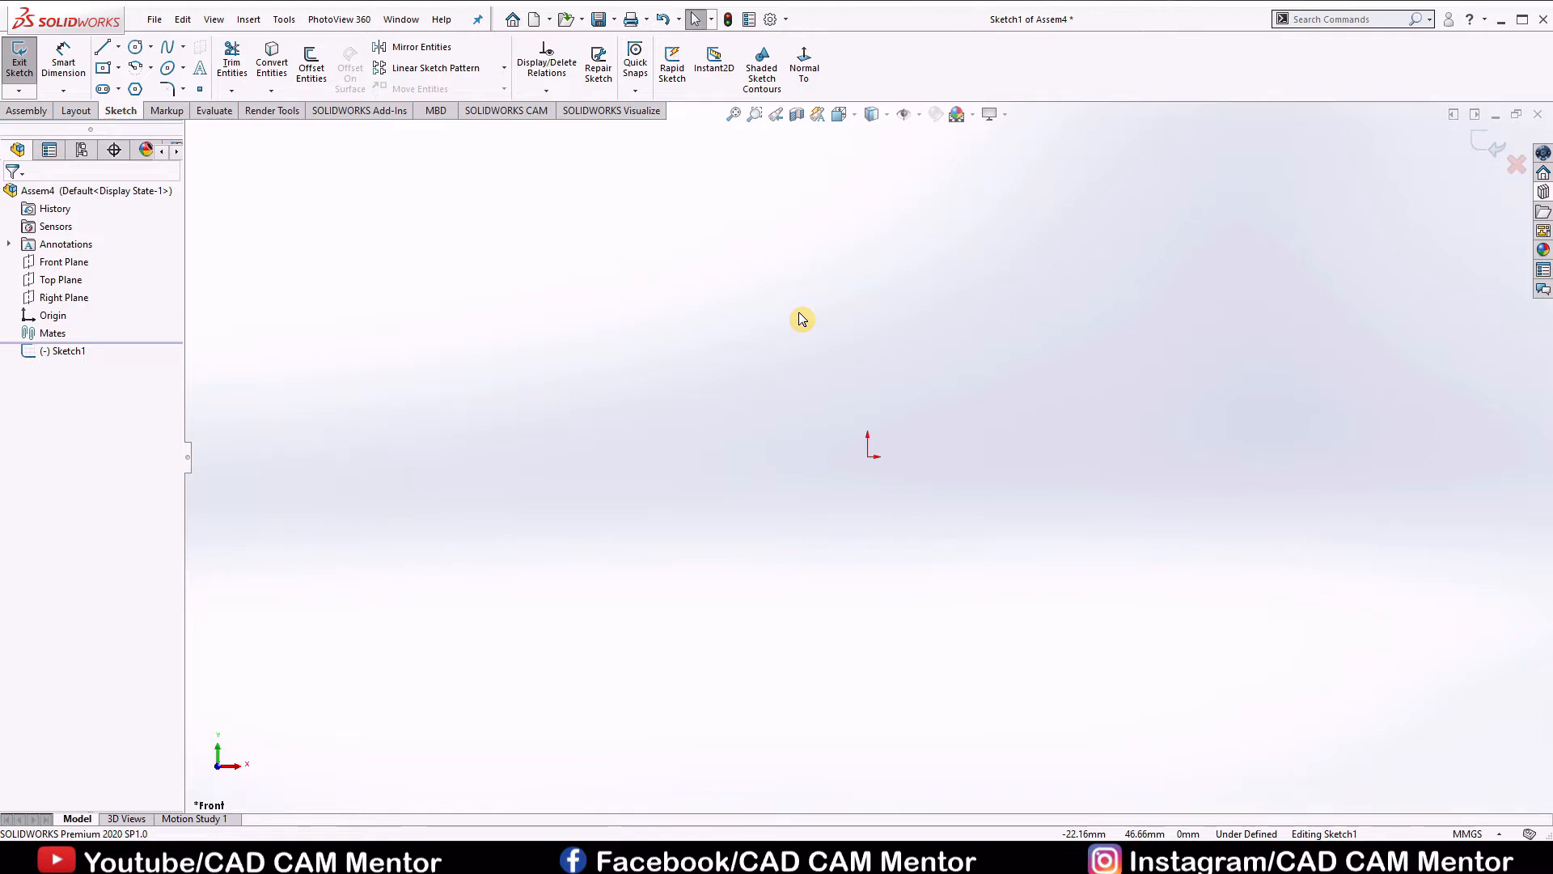
right_drag(798, 312, 855, 320)
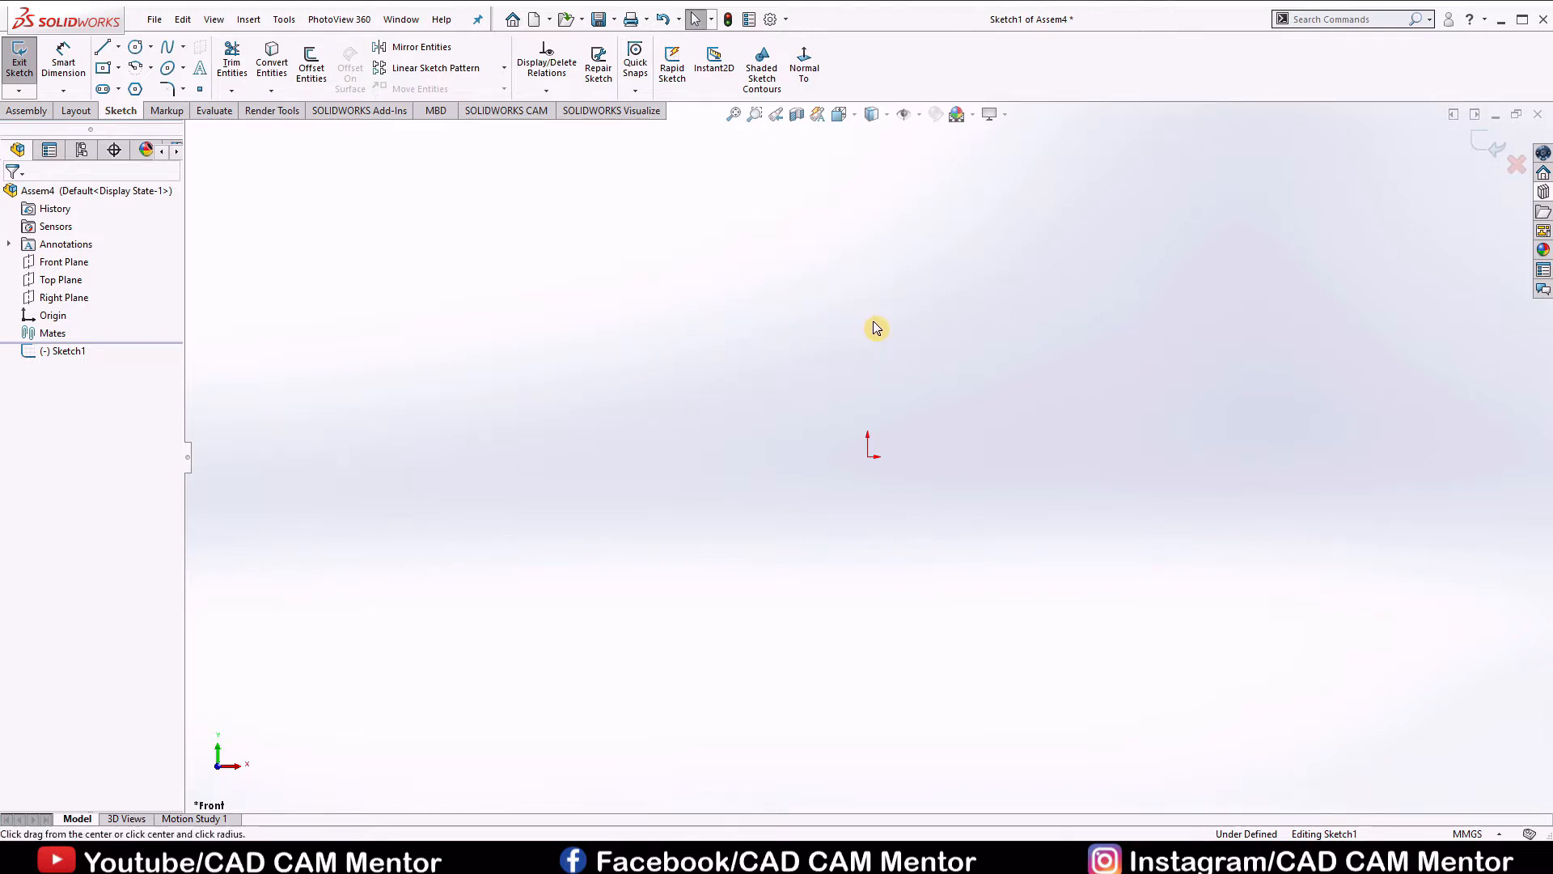
click(867, 456)
click(1088, 496)
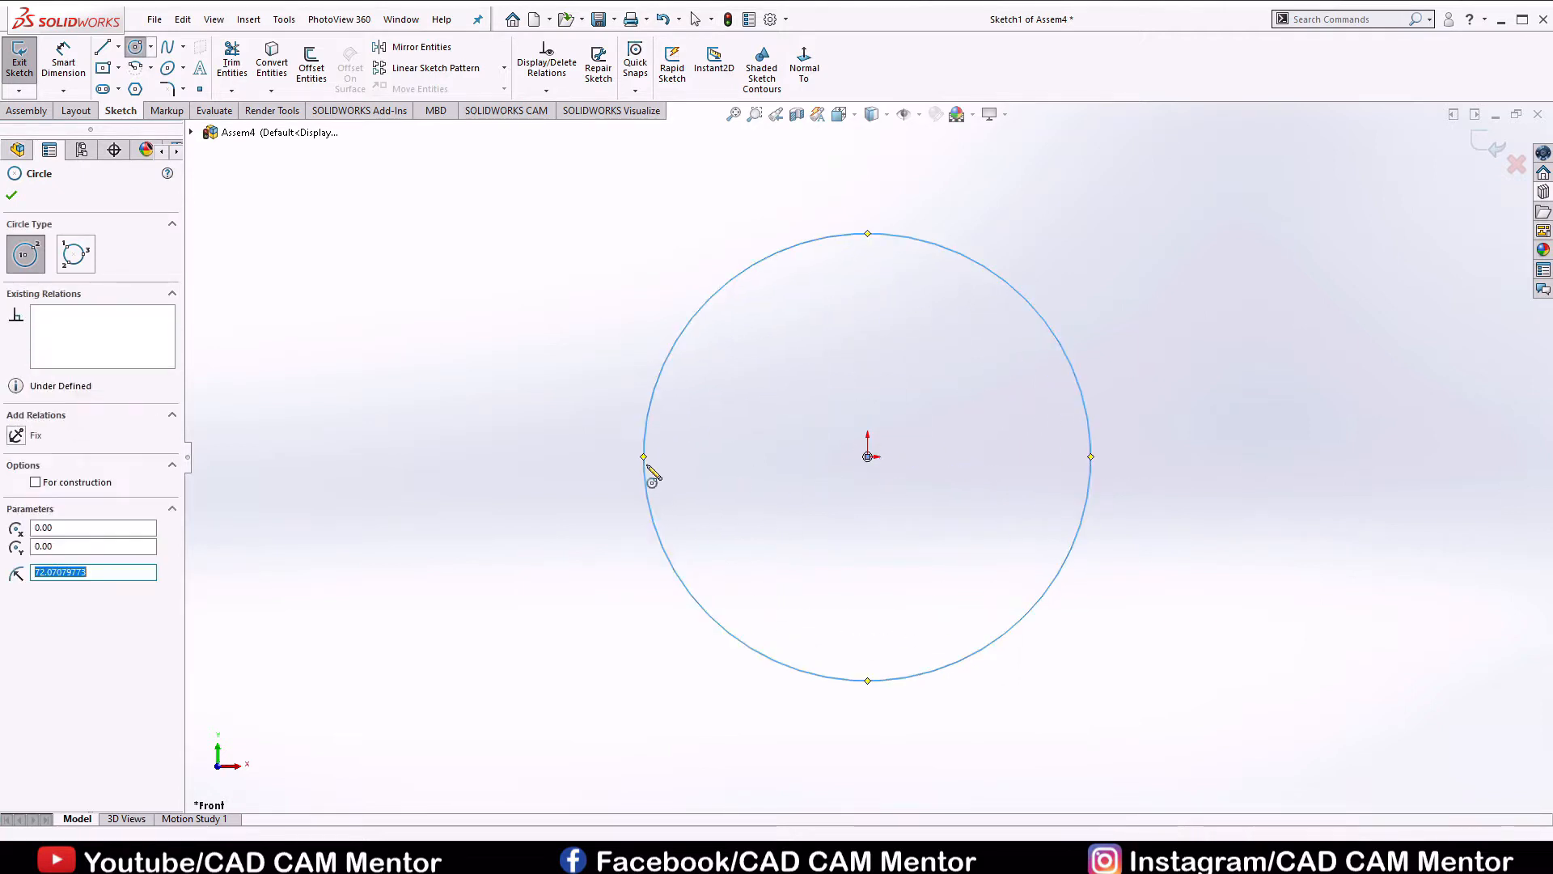
Draw a second circle of about 53 mm radius to the left of the first, level with the origin and tangent to it
click(481, 457)
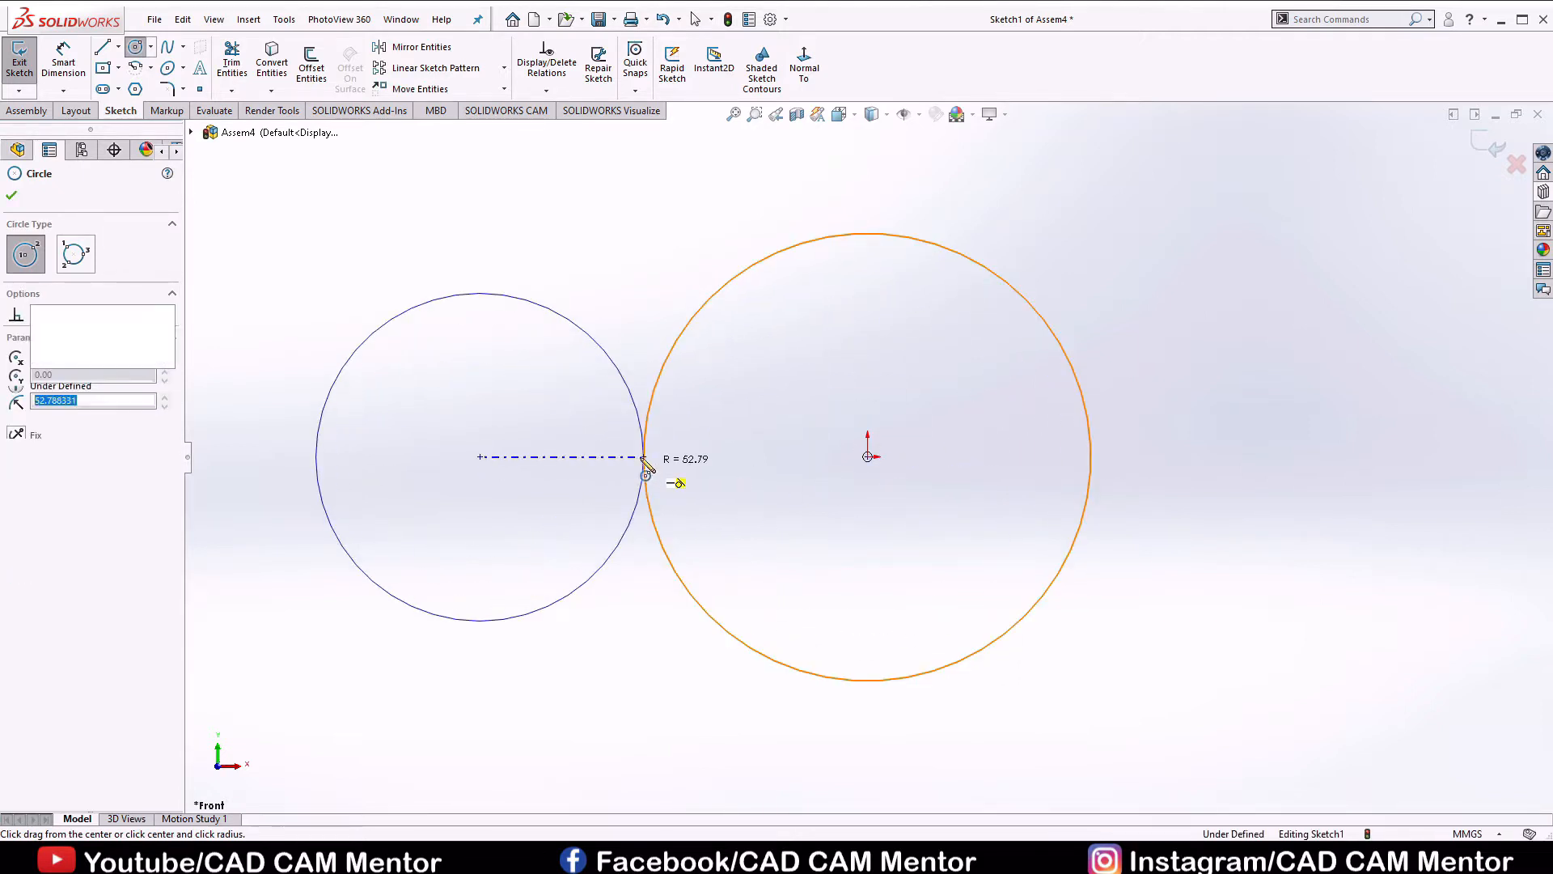
click(643, 458)
click(13, 198)
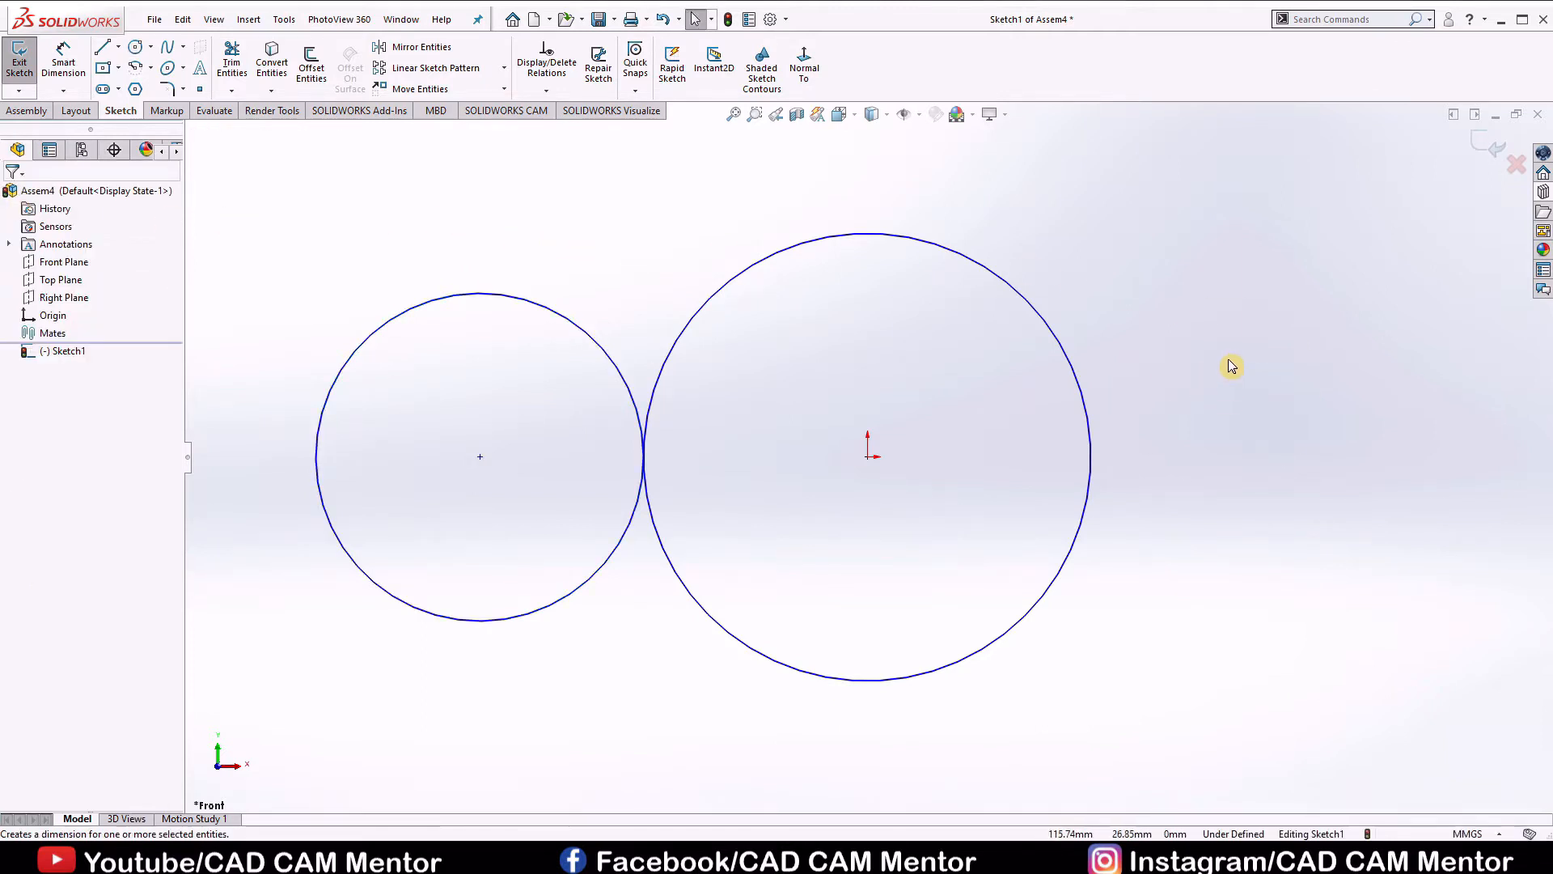
Dimension the large circle centred on the origin with a diameter of 240 mm
right_drag(1226, 376, 1235, 305)
click(1163, 430)
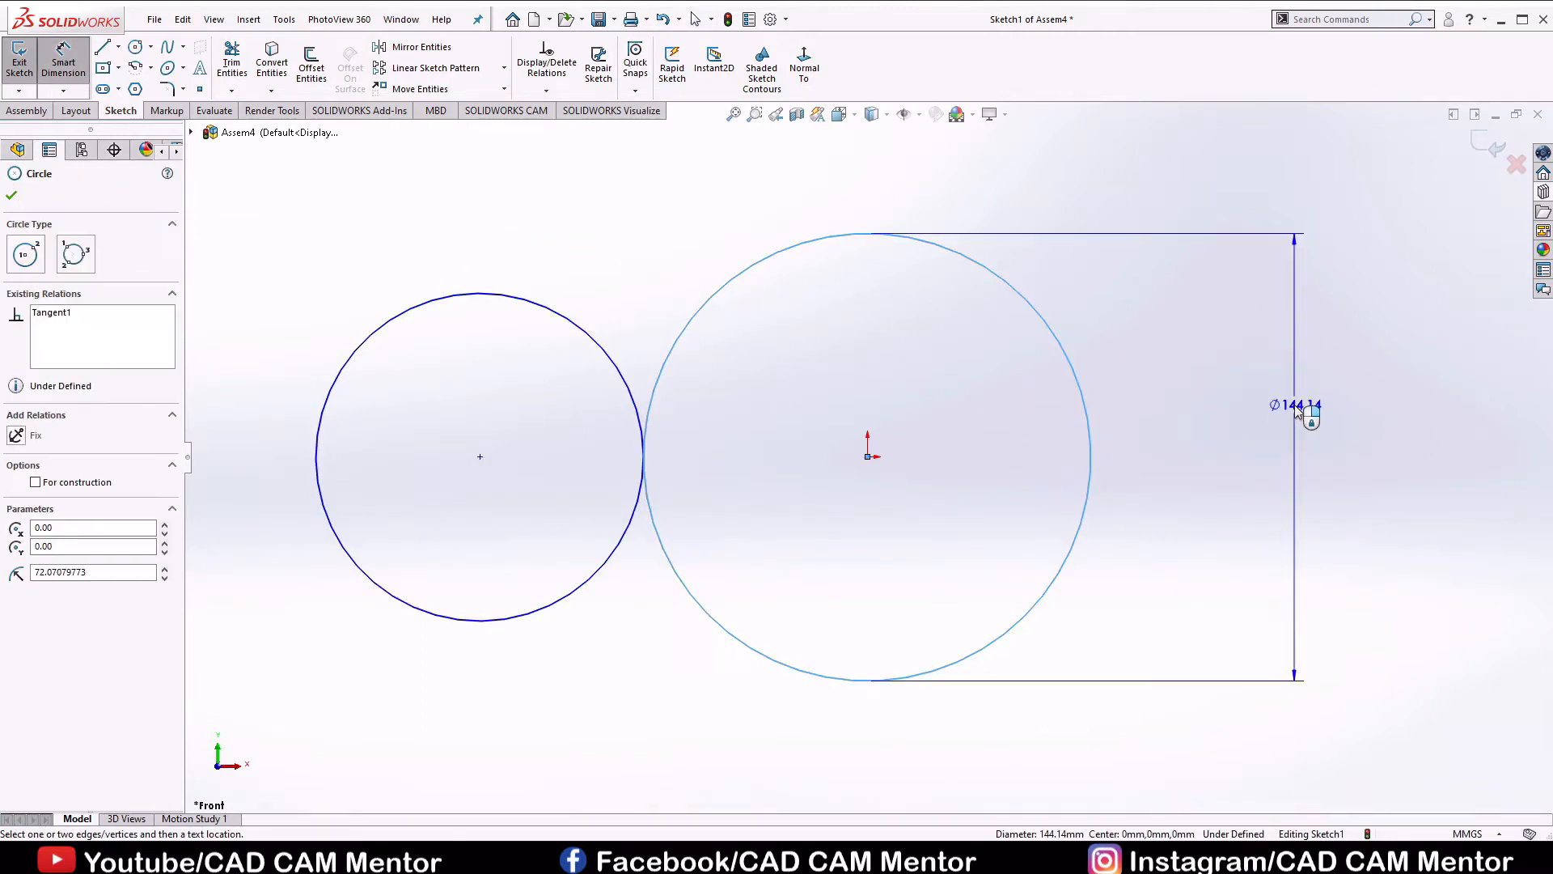
click(1293, 440)
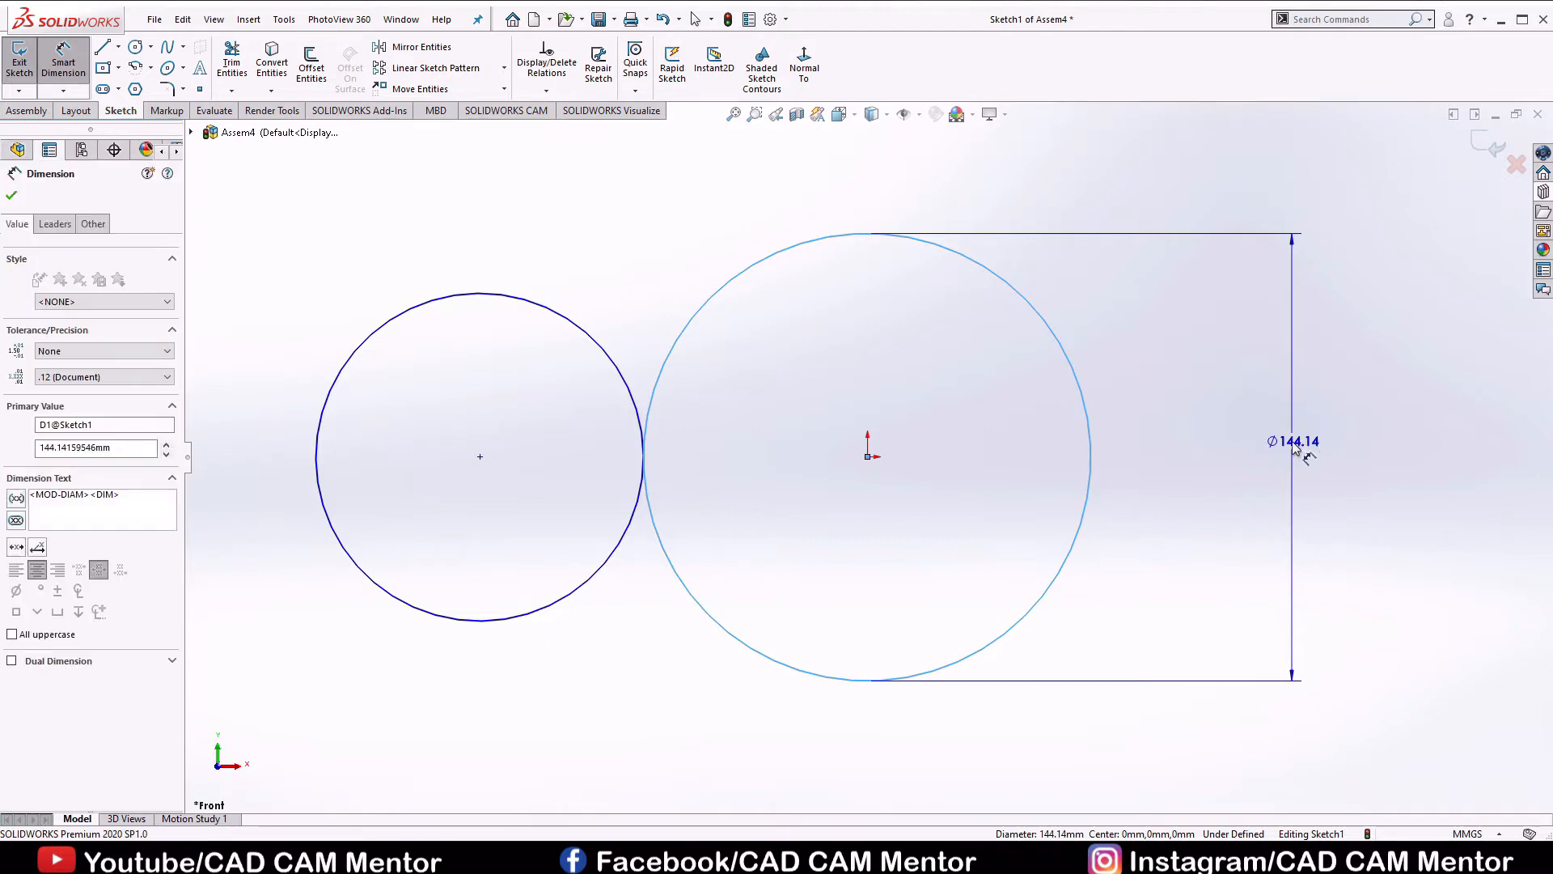
text(240)
key(Return)
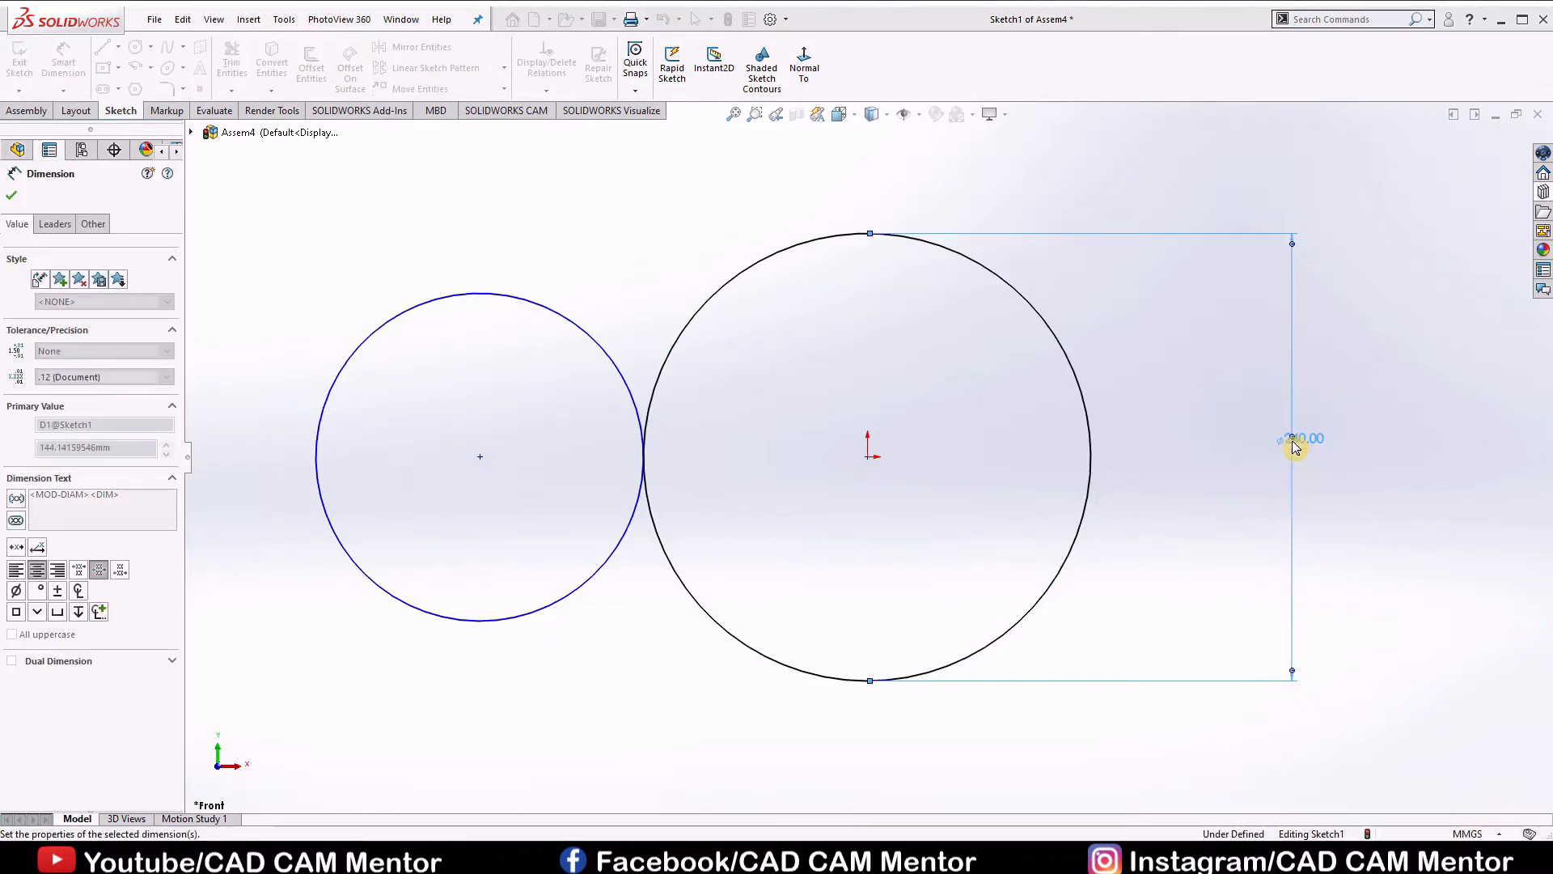
Dimension the small circle with a diameter of 120 mm
click(318, 459)
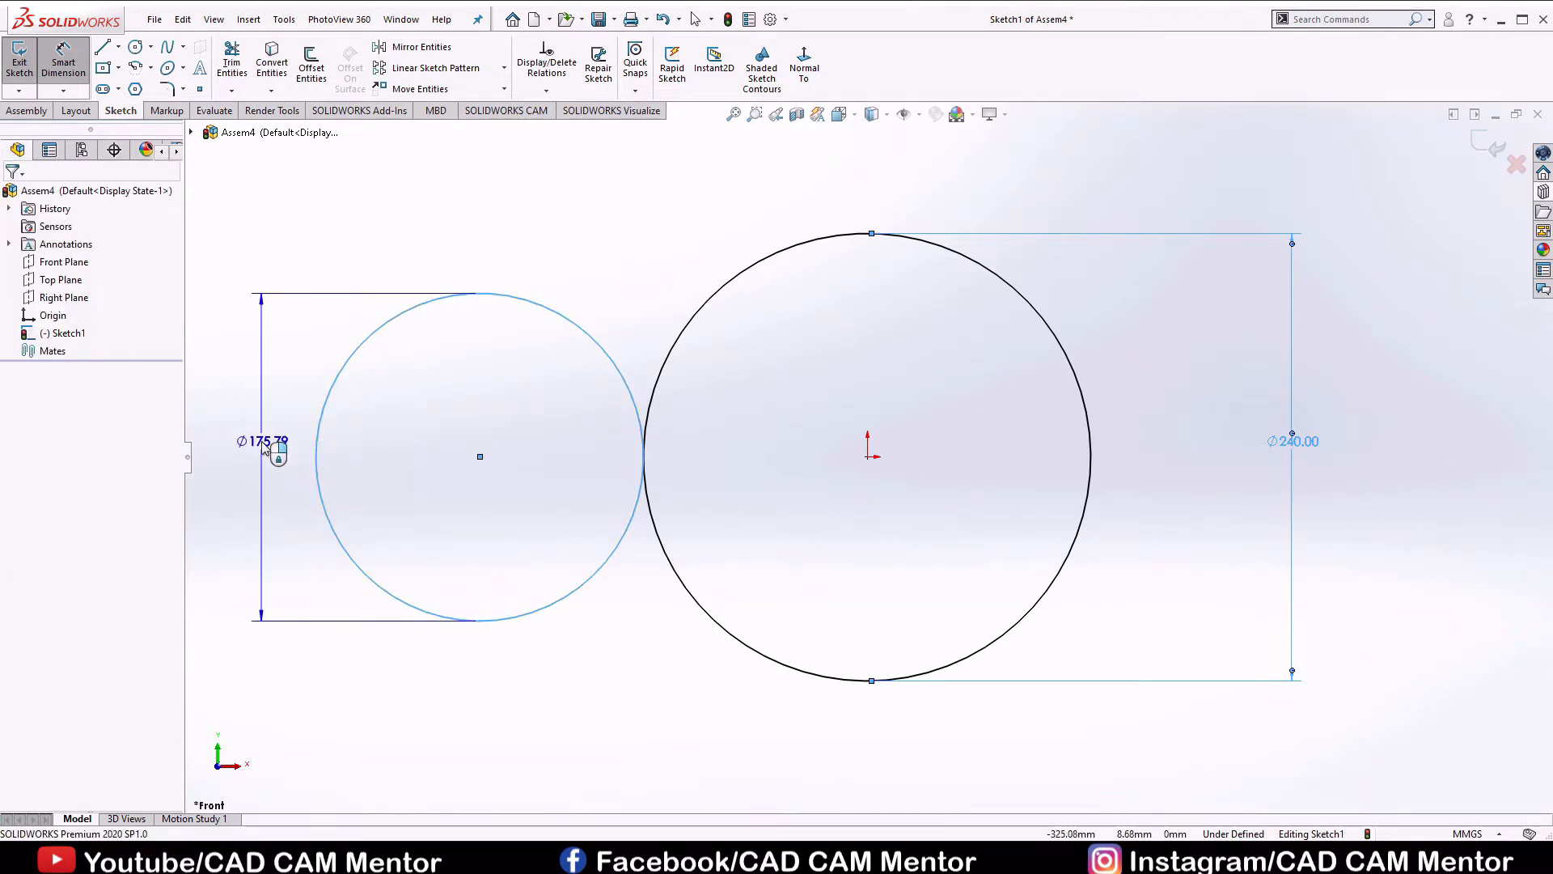
click(260, 440)
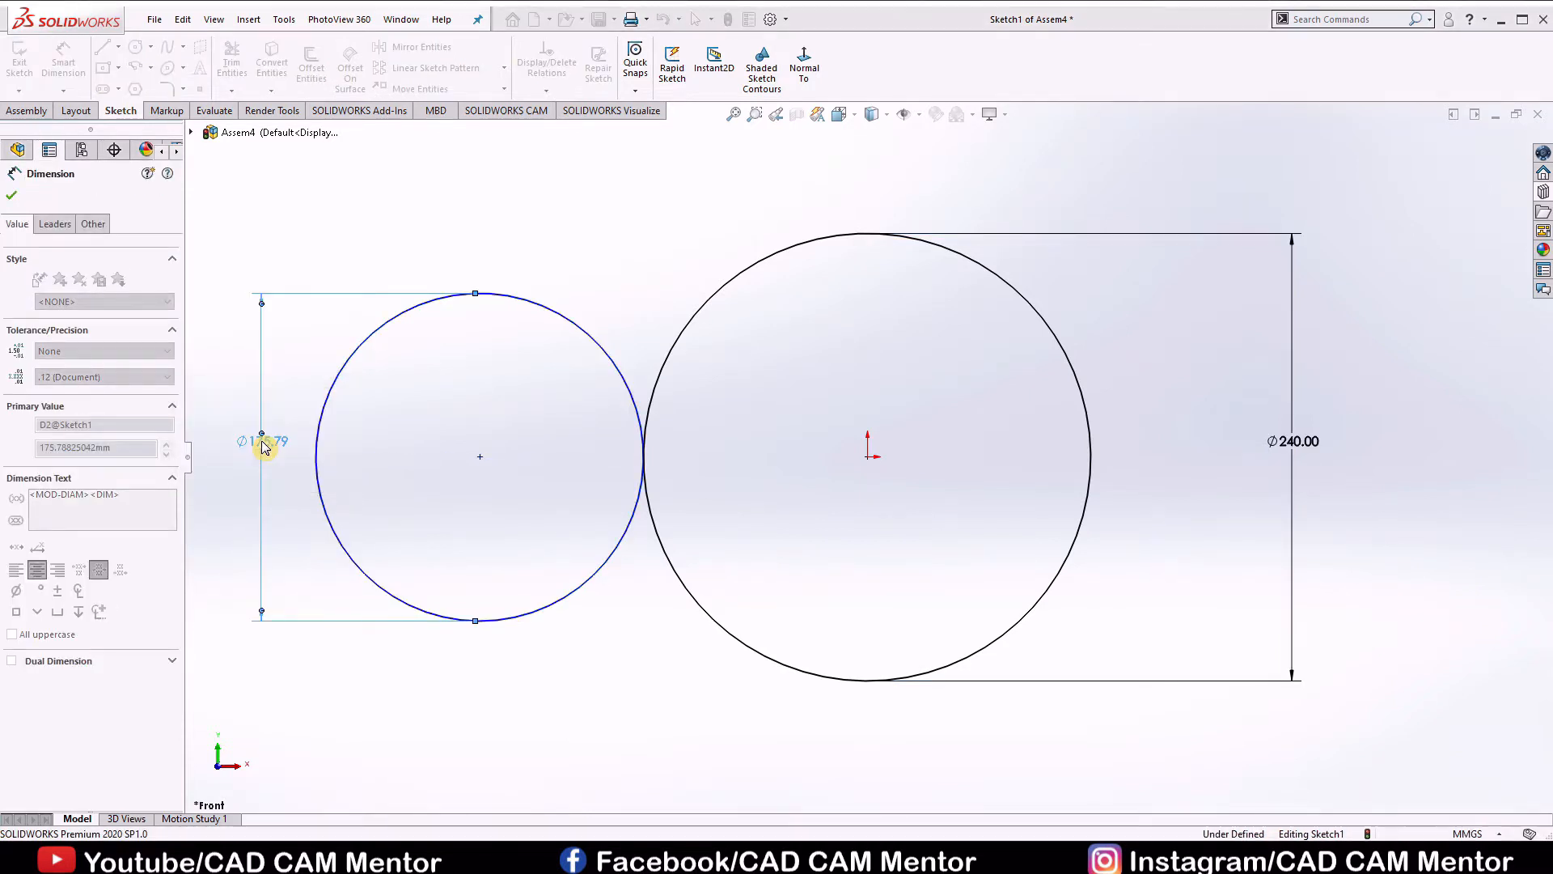
text(120)
key(Return)
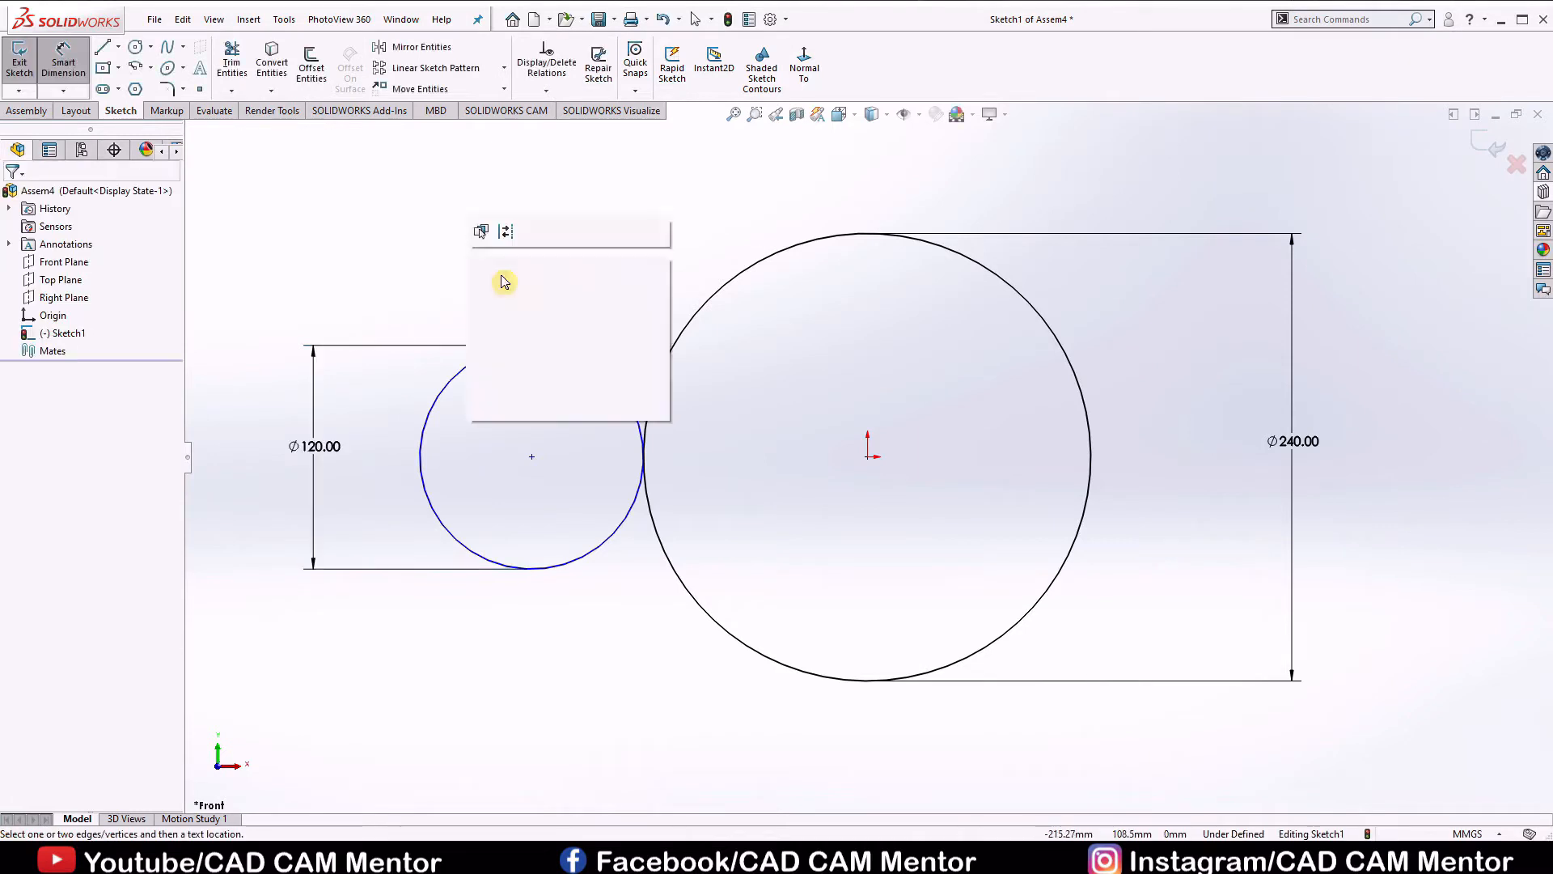
click(484, 300)
Check the tangent relation between the two circles
mouse_move(355, 191)
mouse_down()
mouse_move(1125, 421)
mouse_move(1196, 752)
mouse_up()
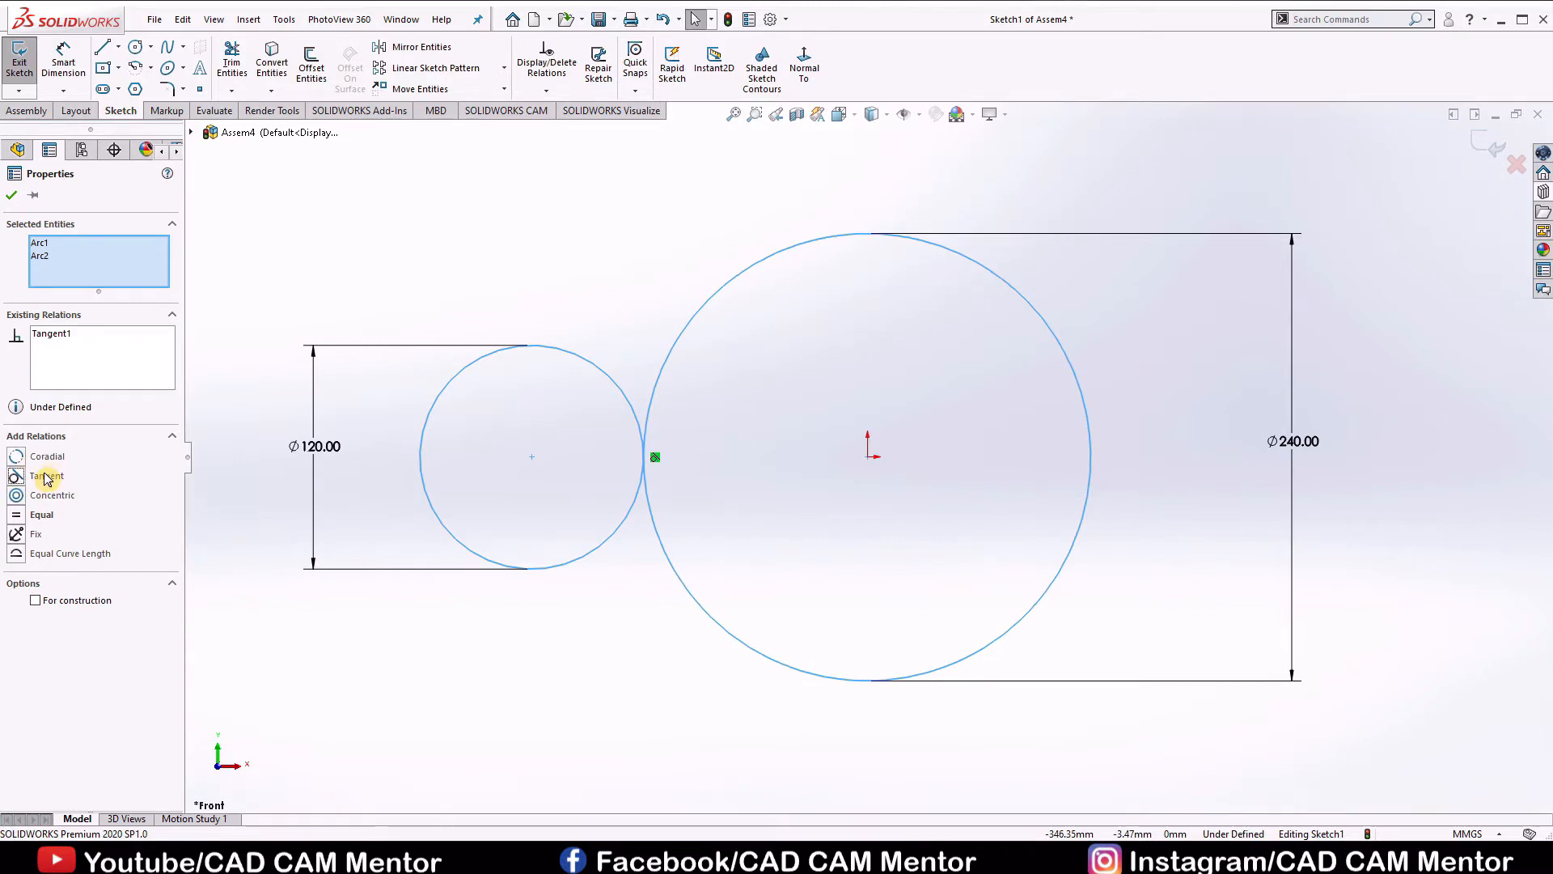
click(11, 195)
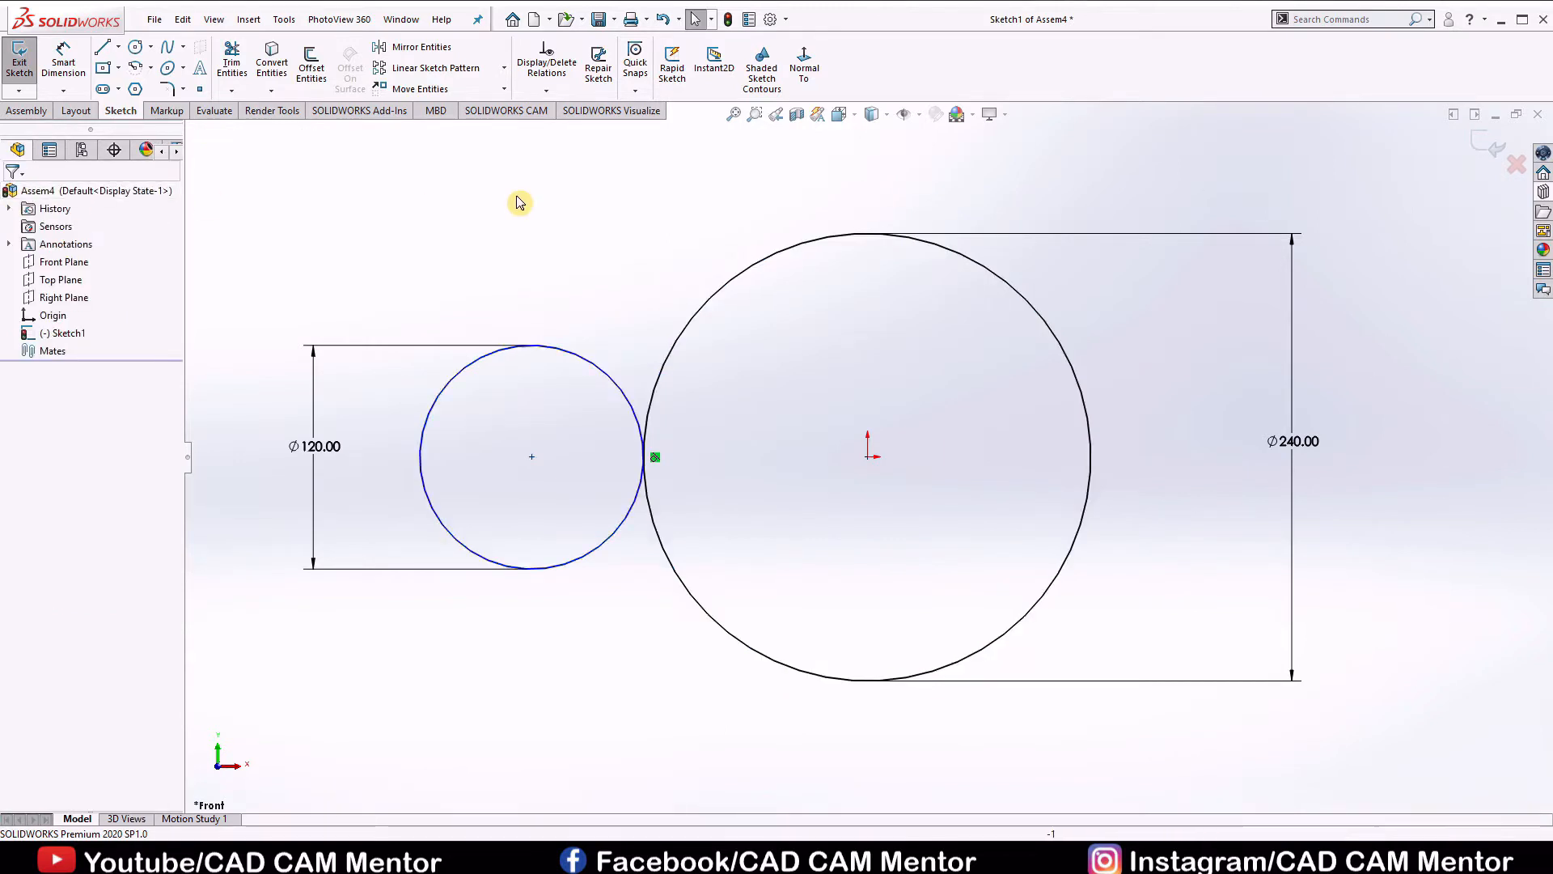
Add a horizontal relation between the centres of the two circles and exit the sketch
click(531, 457)
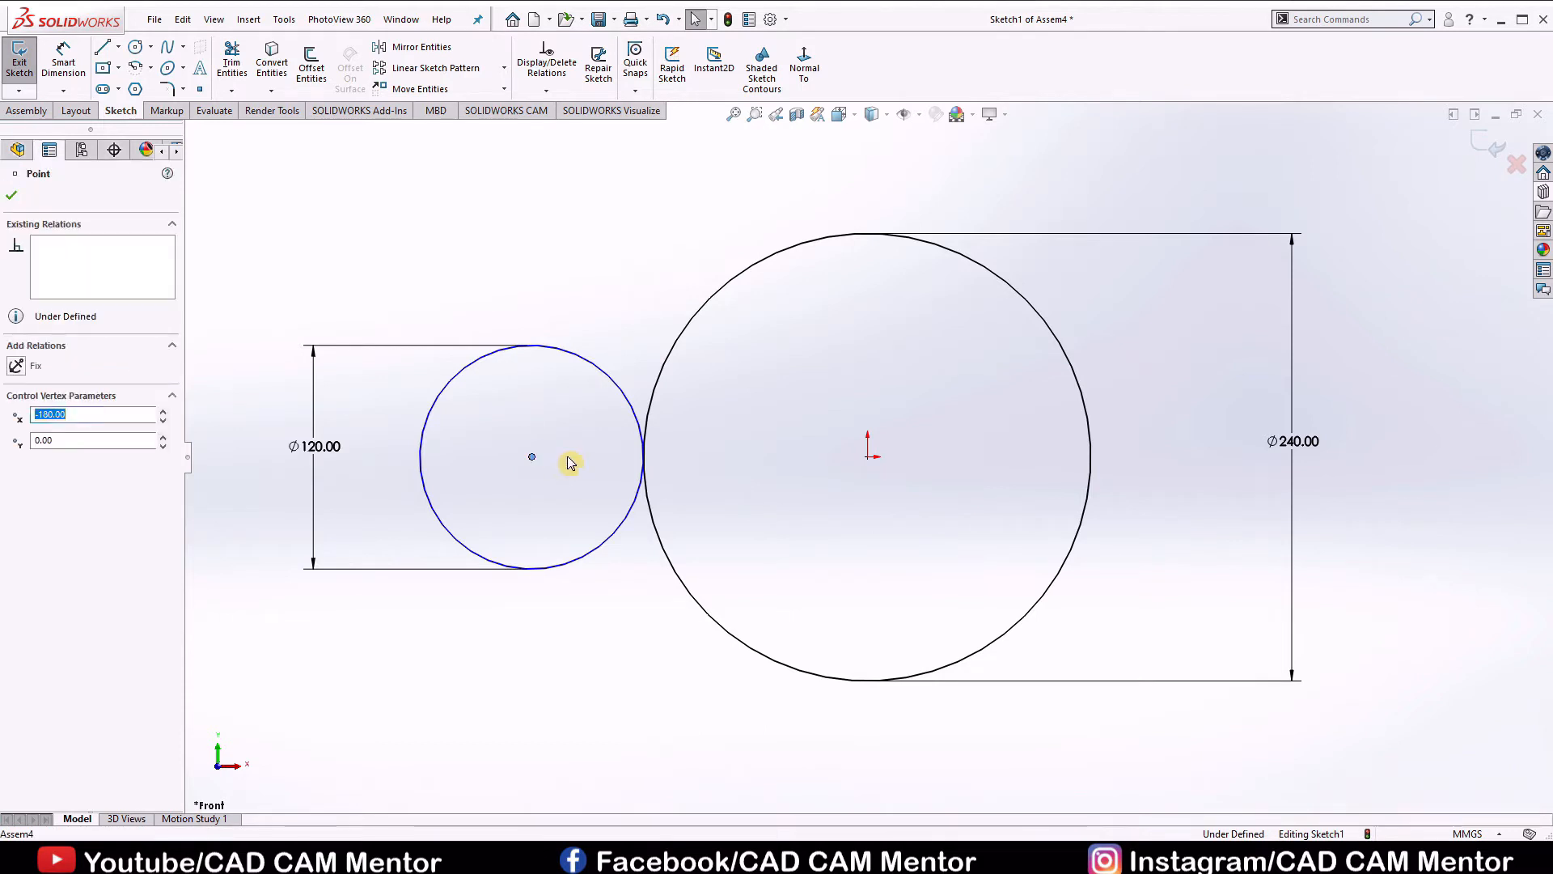
ctrl+click(857, 458)
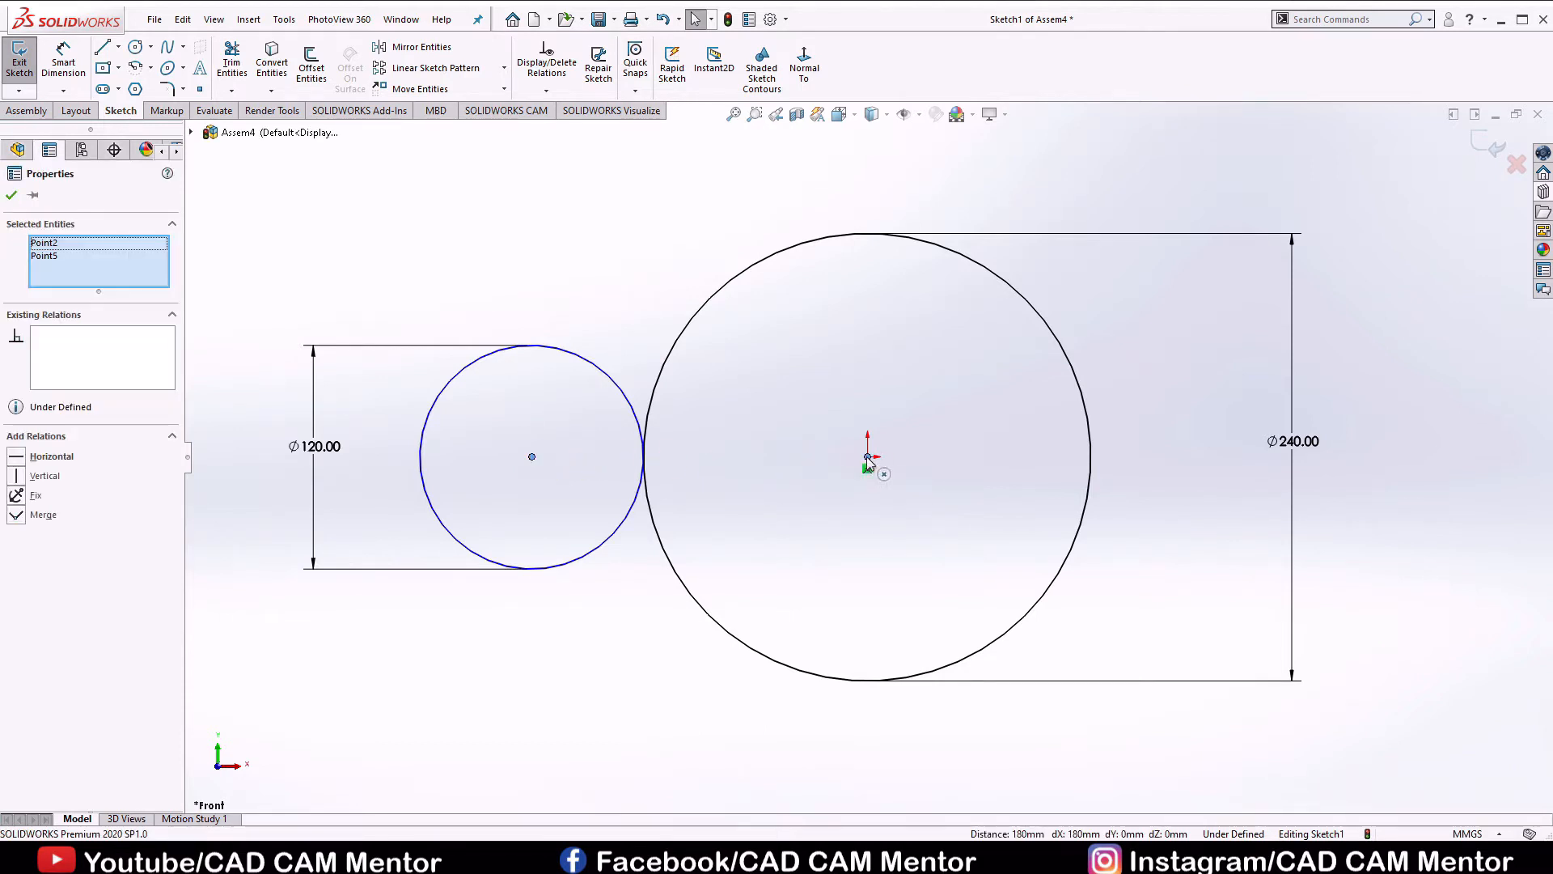
click(49, 458)
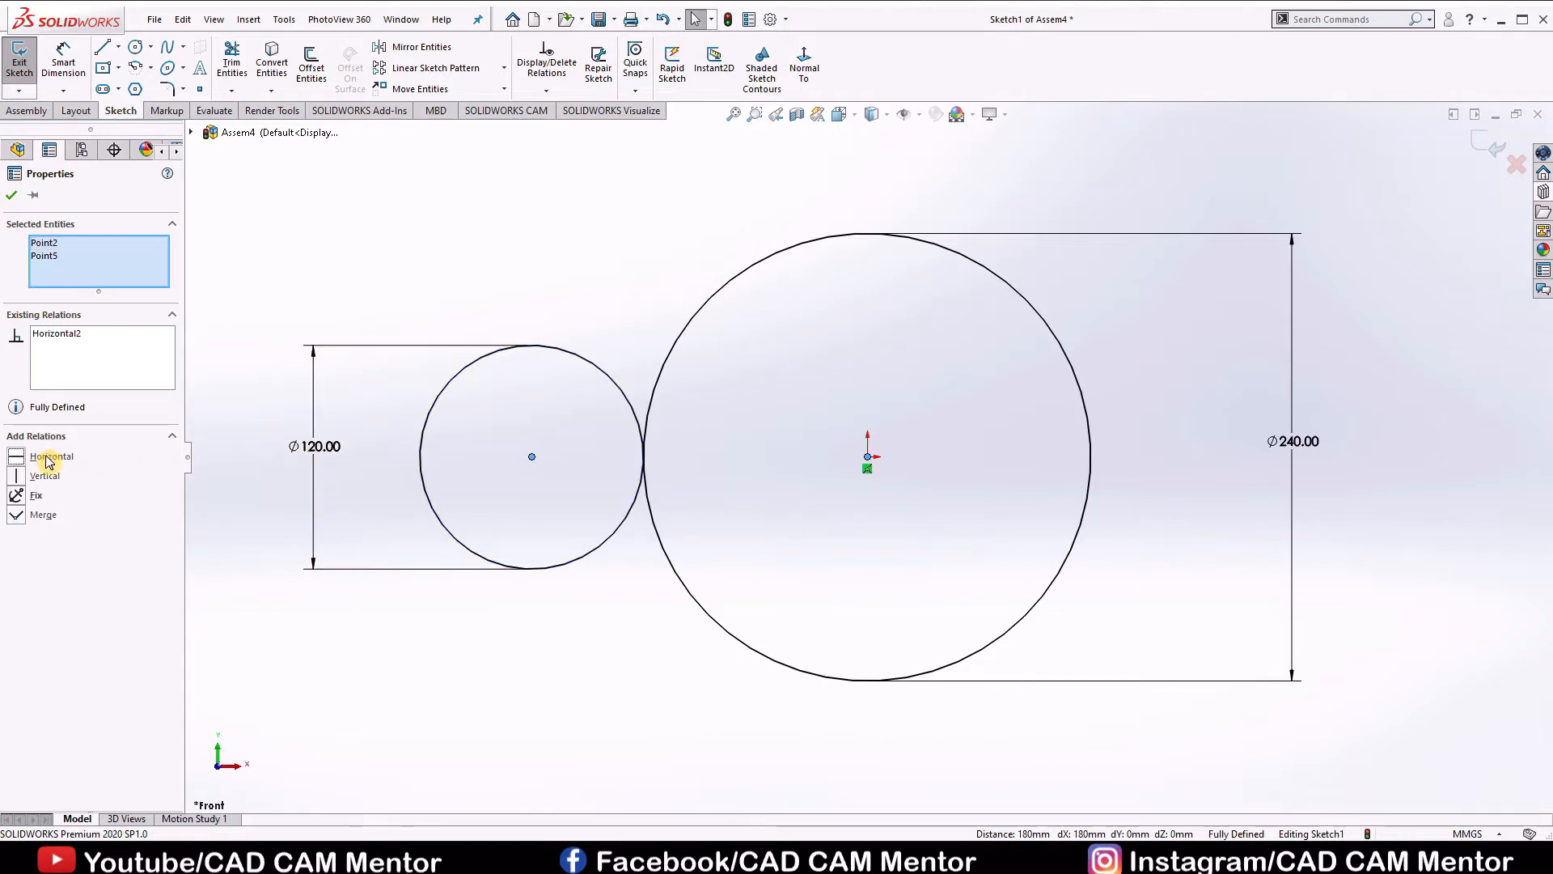
click(17, 195)
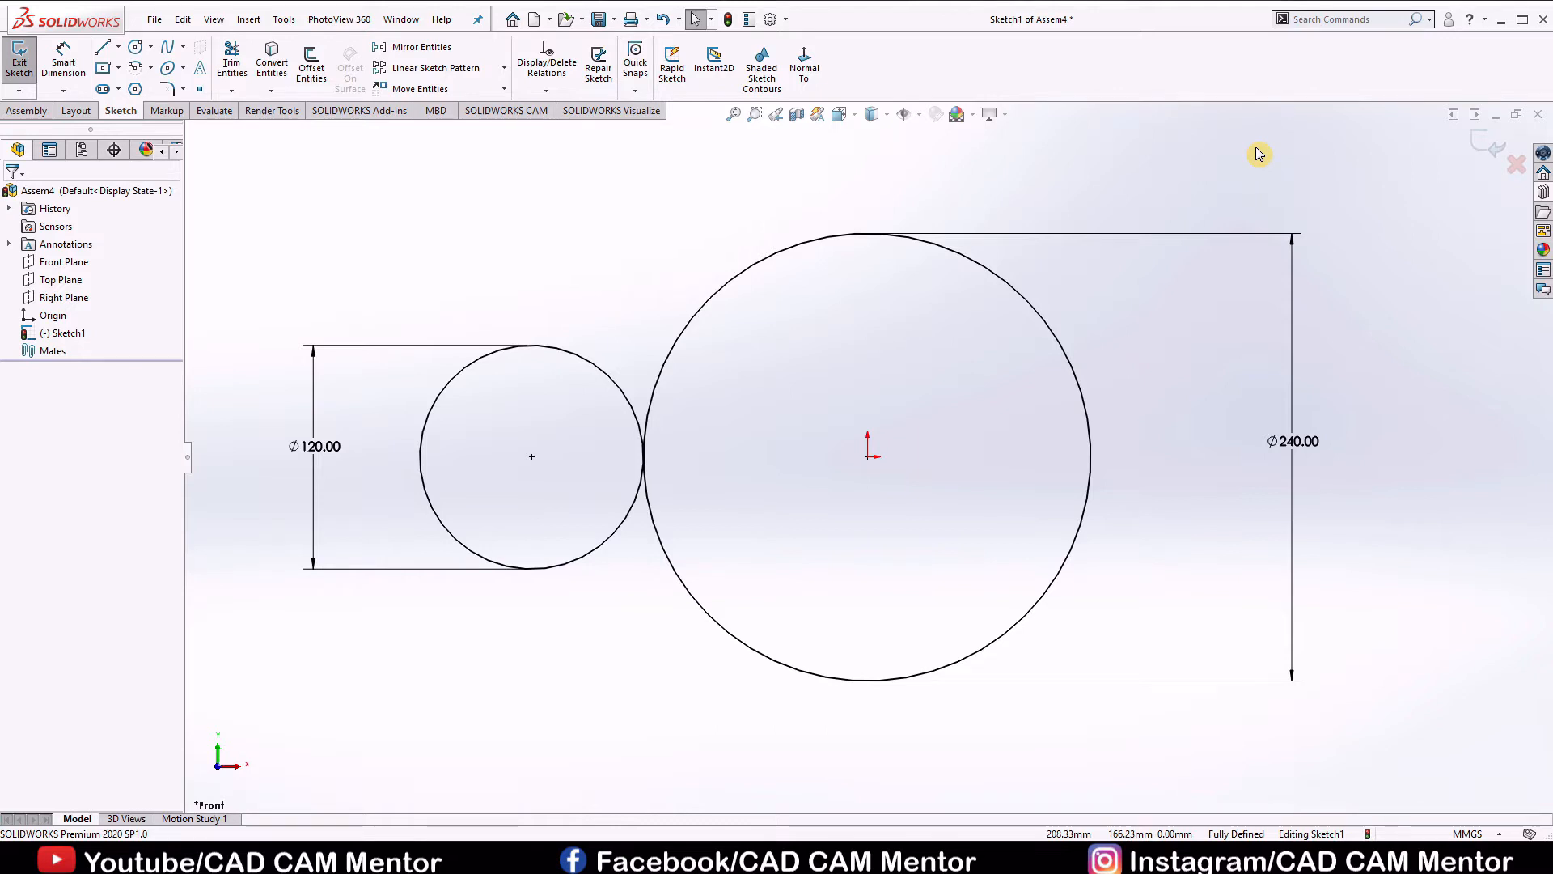
click(1486, 151)
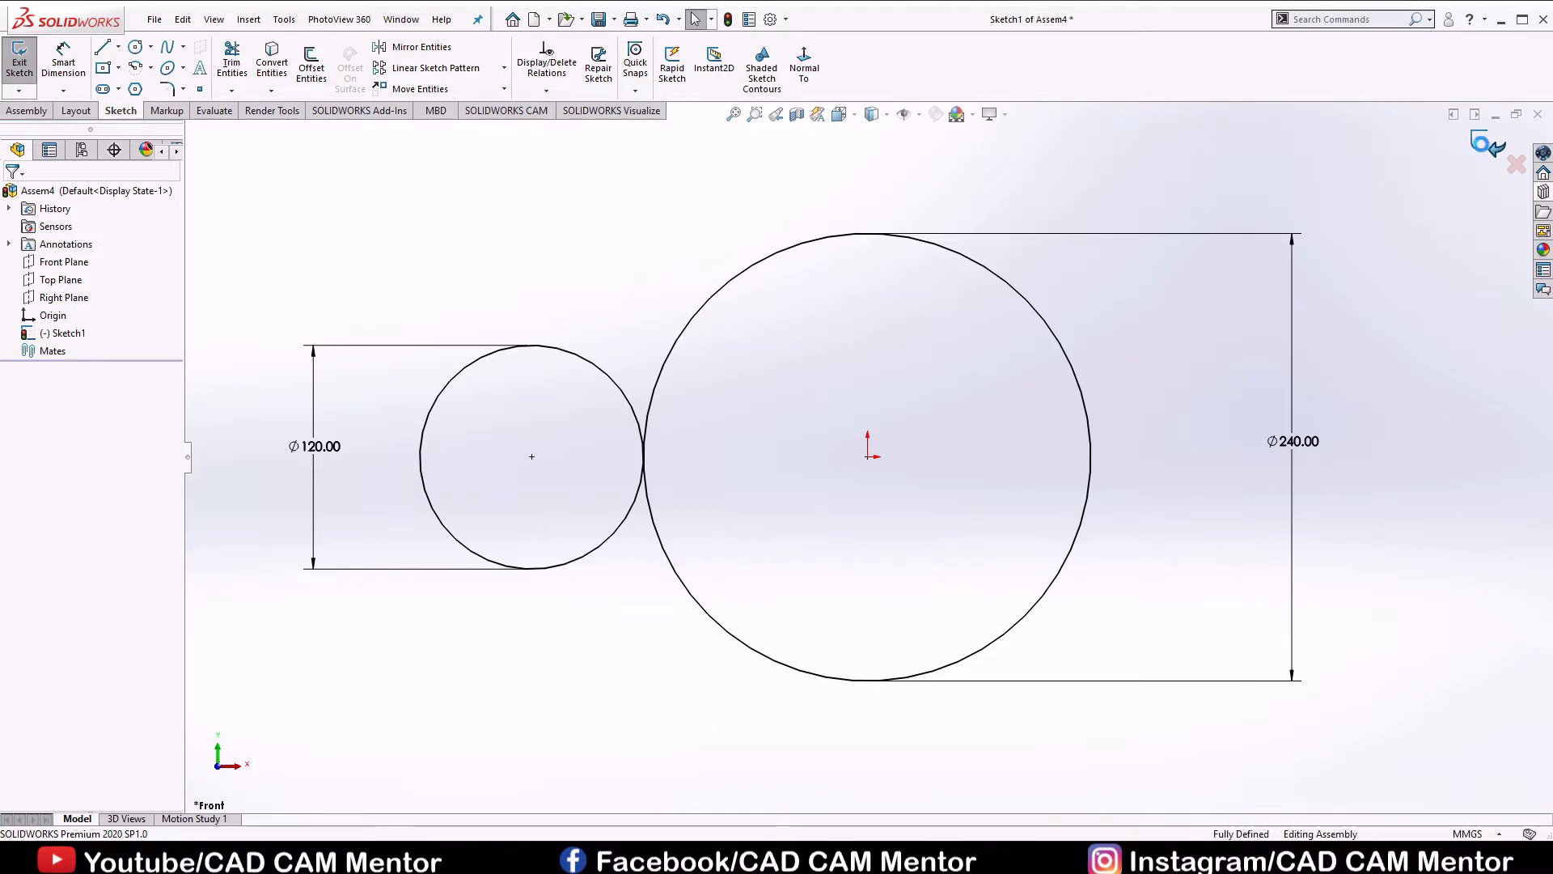
click(1221, 210)
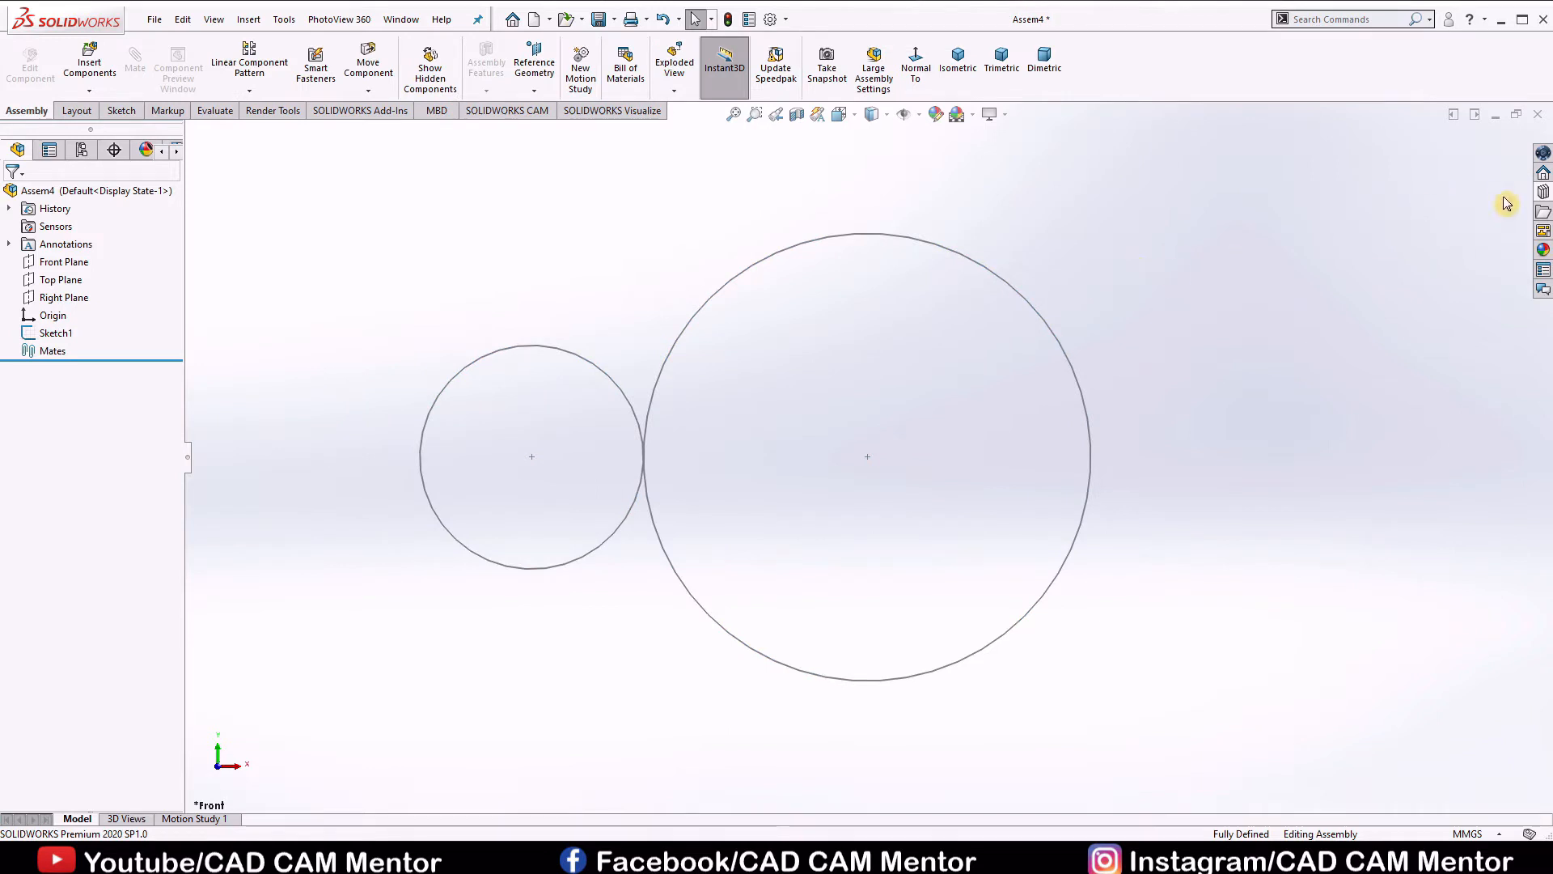
Open the Toolbox folder of the Design Library
click(1543, 194)
click(1359, 182)
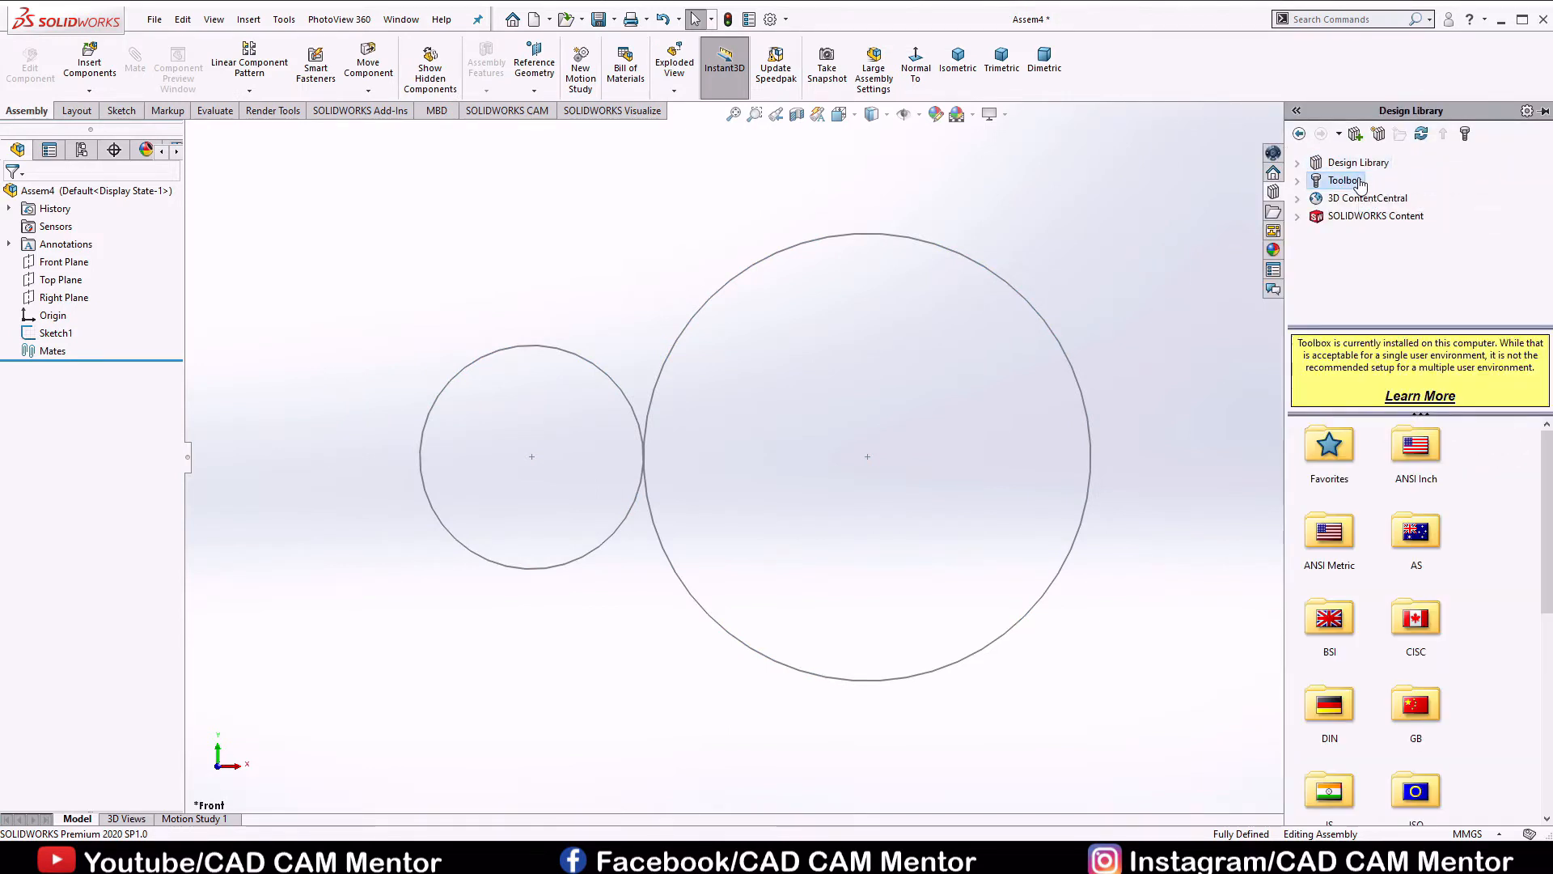
click(1173, 205)
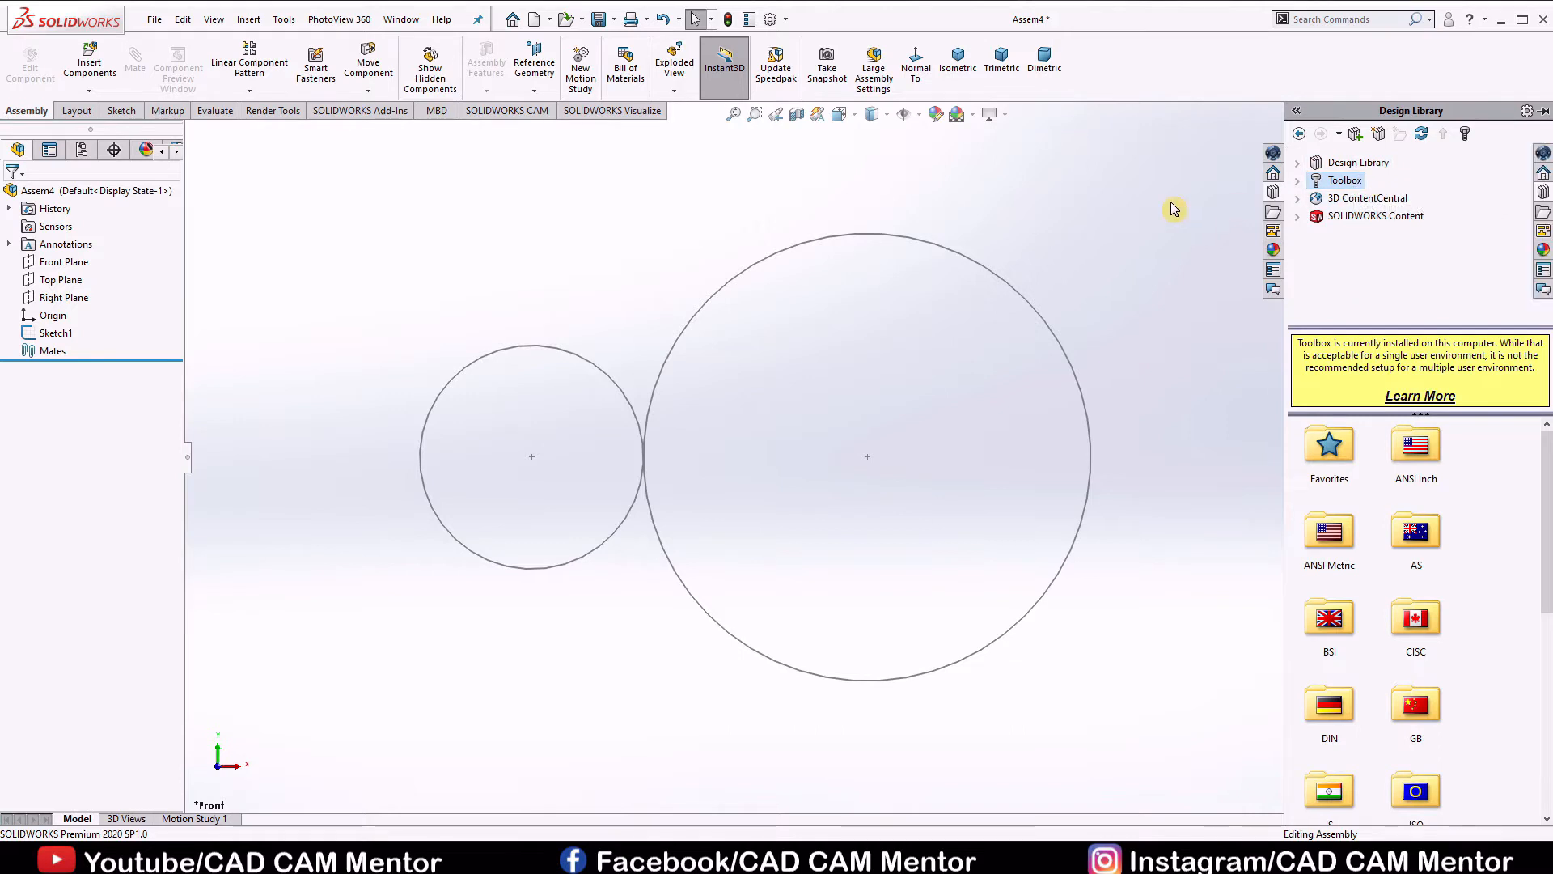
Check in the add-ins list that the SOLIDWORKS Toolbox Library is active
click(785, 18)
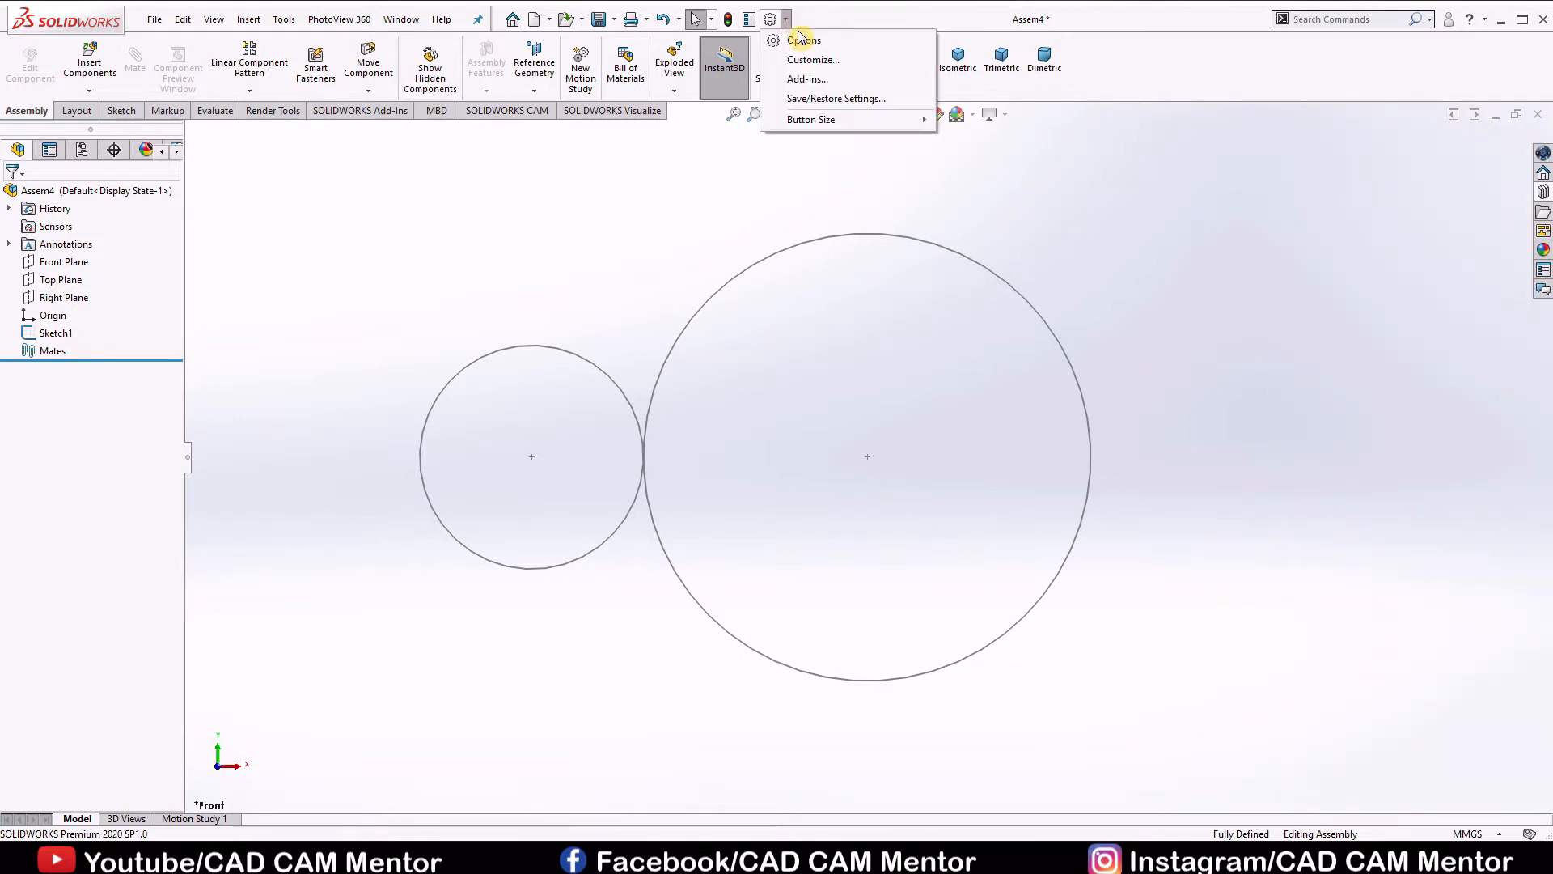
click(804, 79)
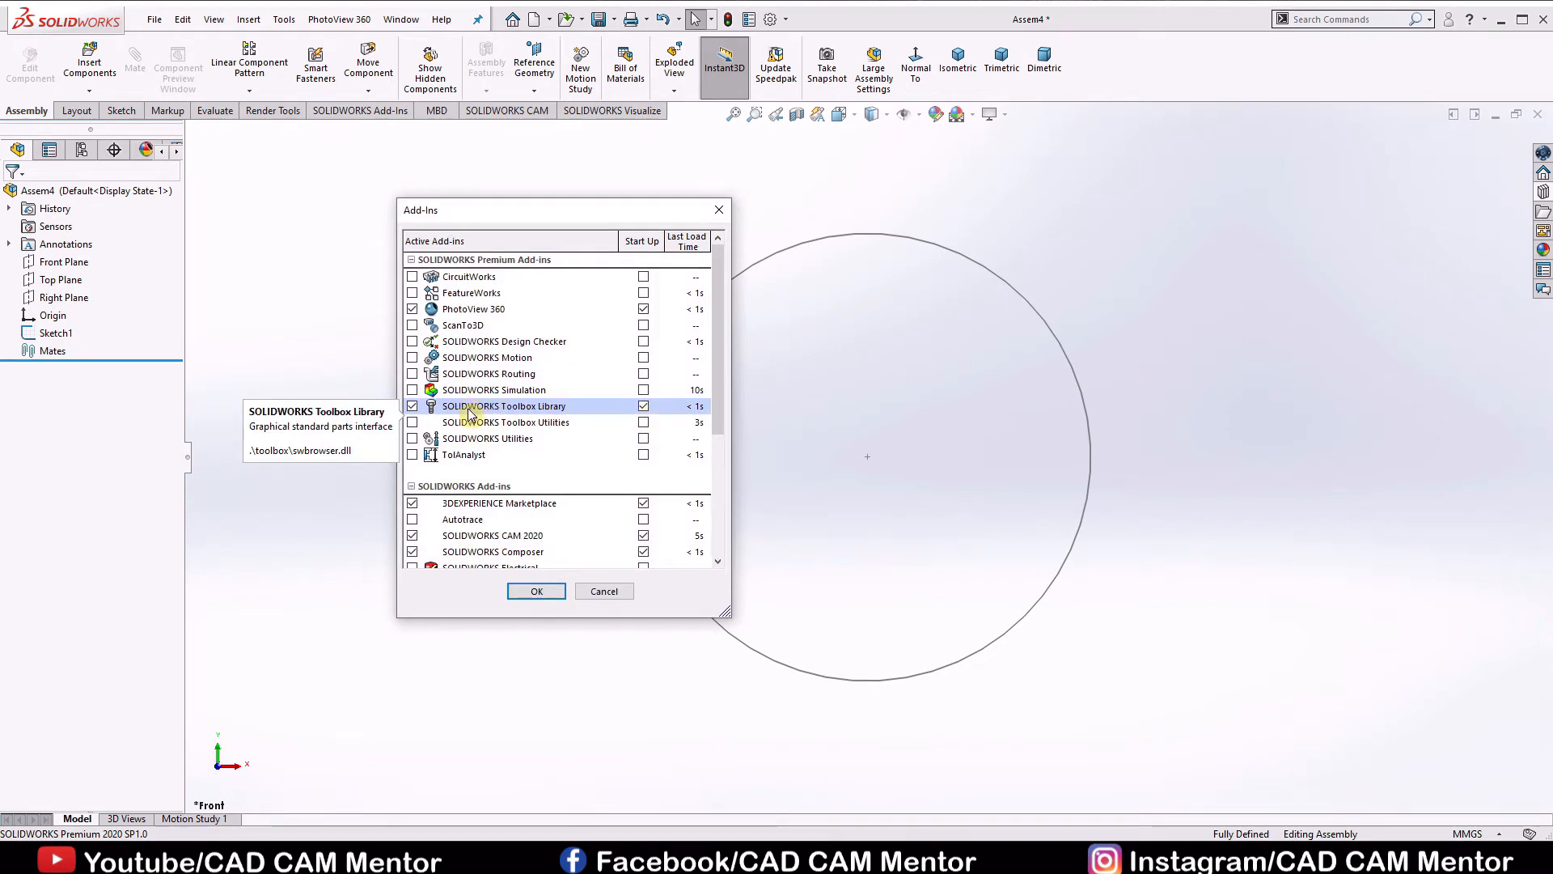
click(537, 593)
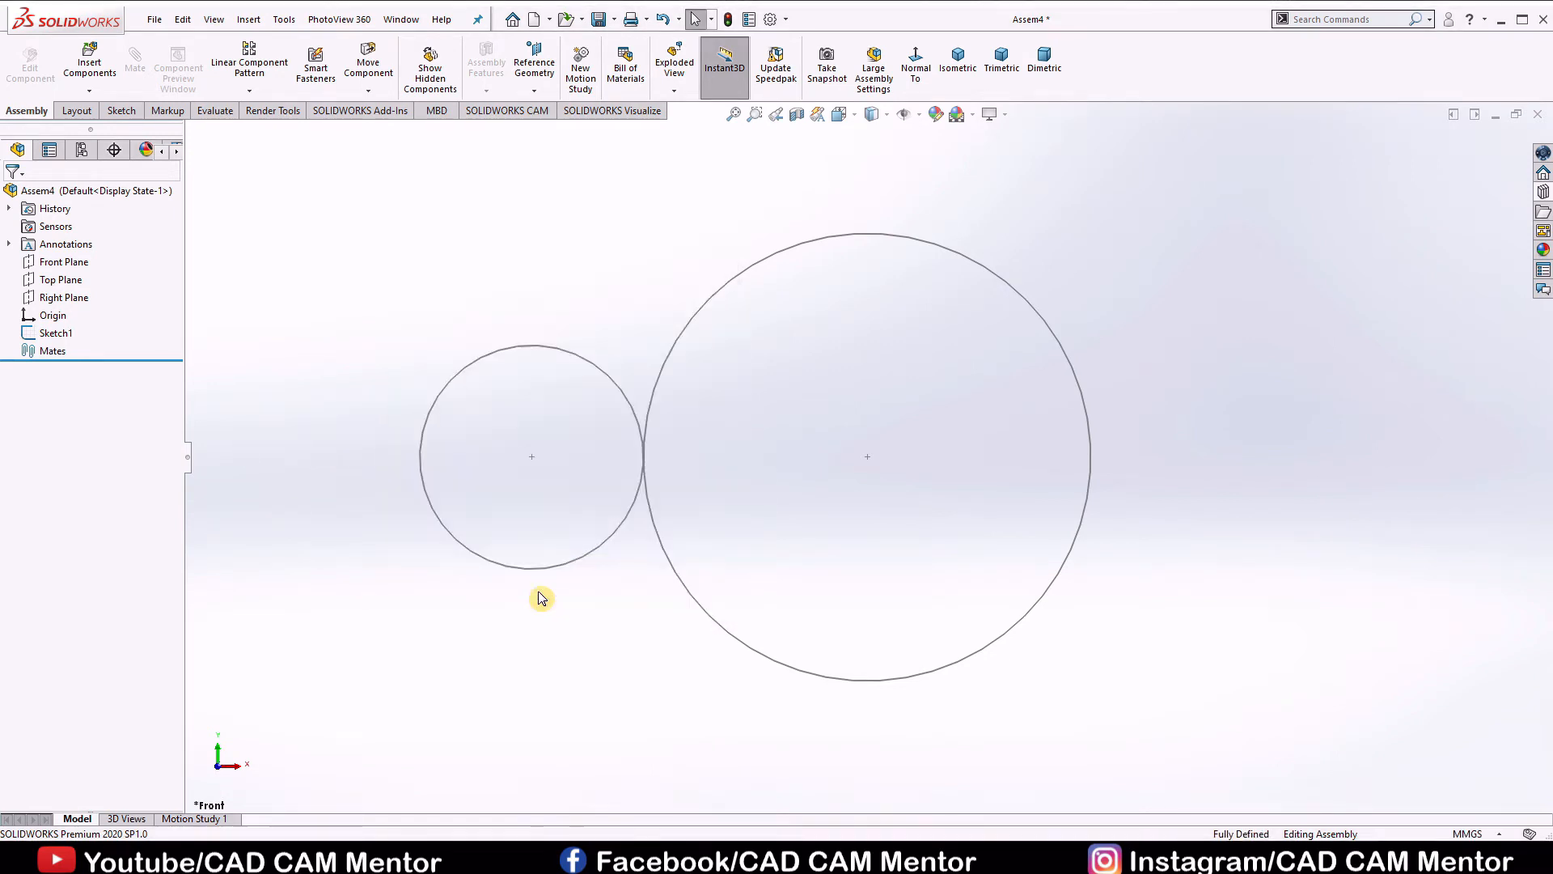
Insert a Spur Gear from the Toolbox's ISO Power Transmission gears into the assembly, near the large circle's centre
click(1543, 192)
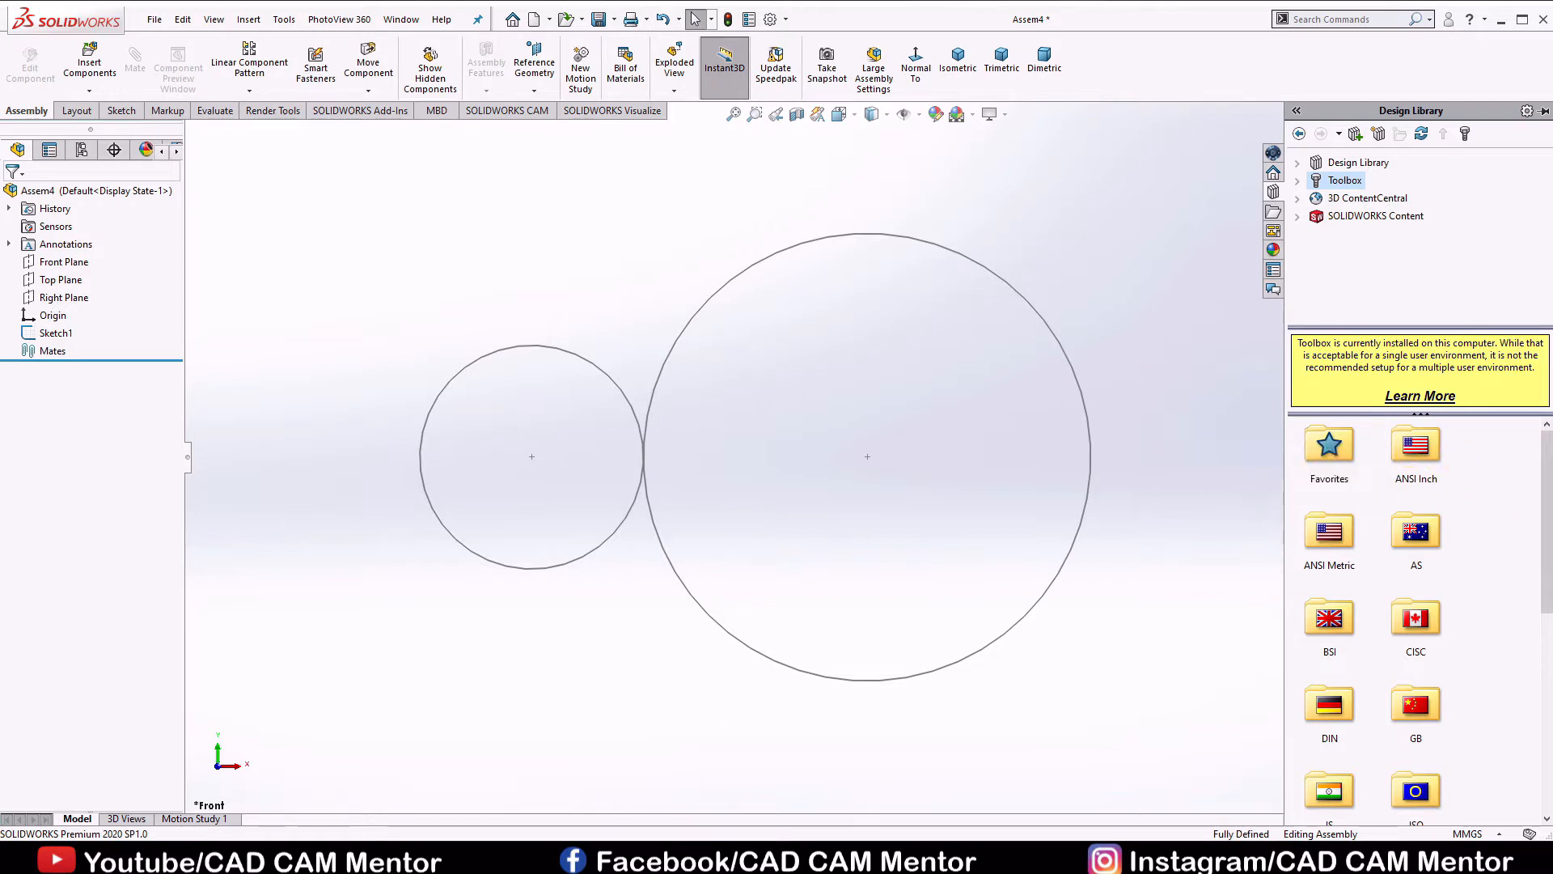
scroll(1468, 665, down, 3)
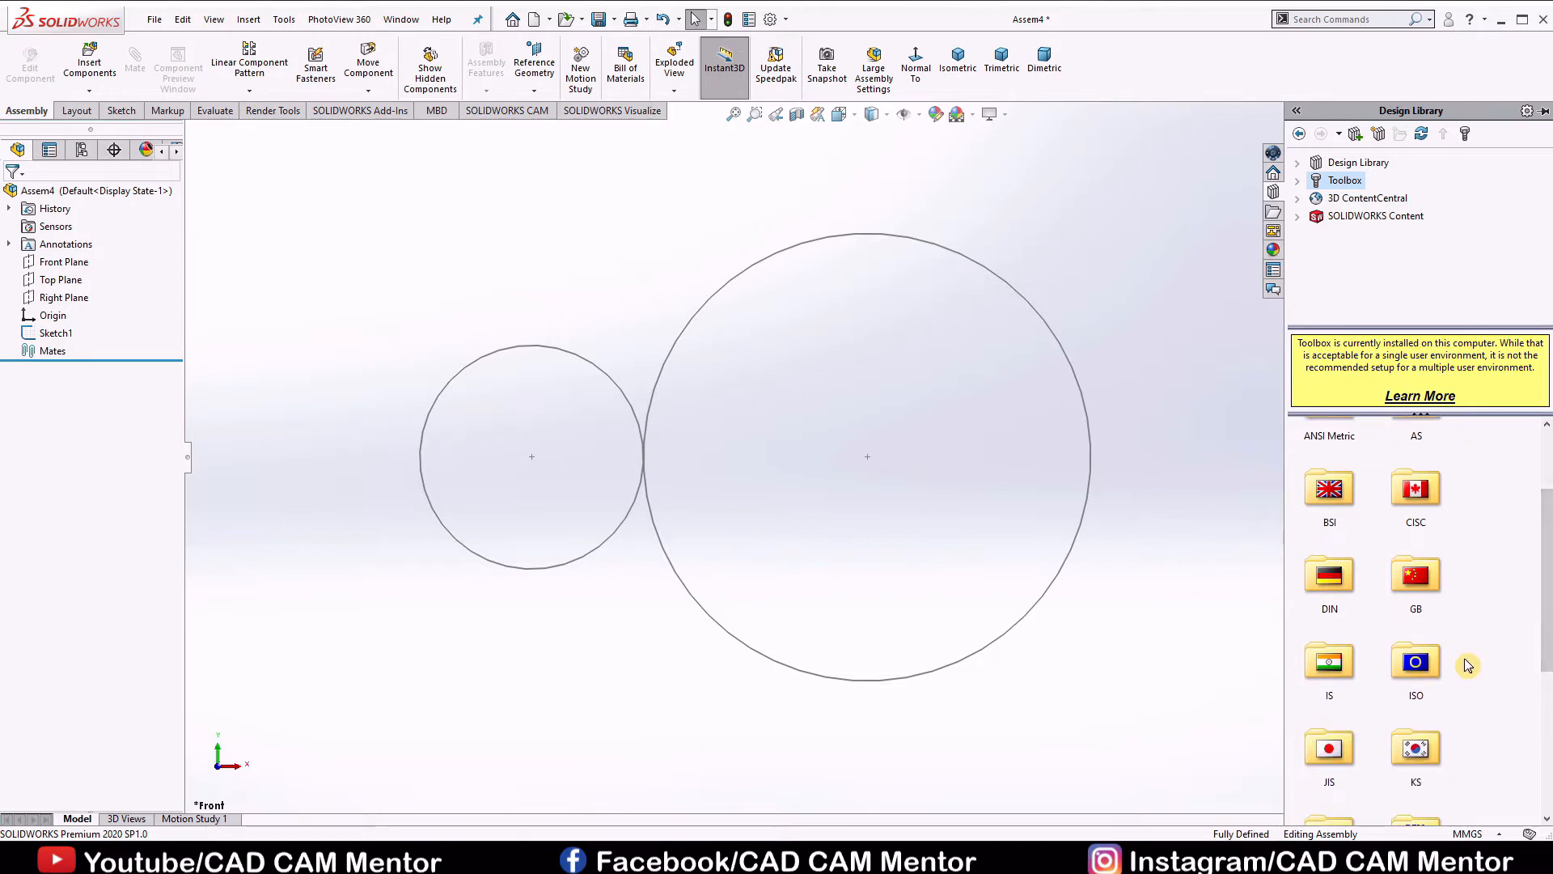
double_click(1414, 663)
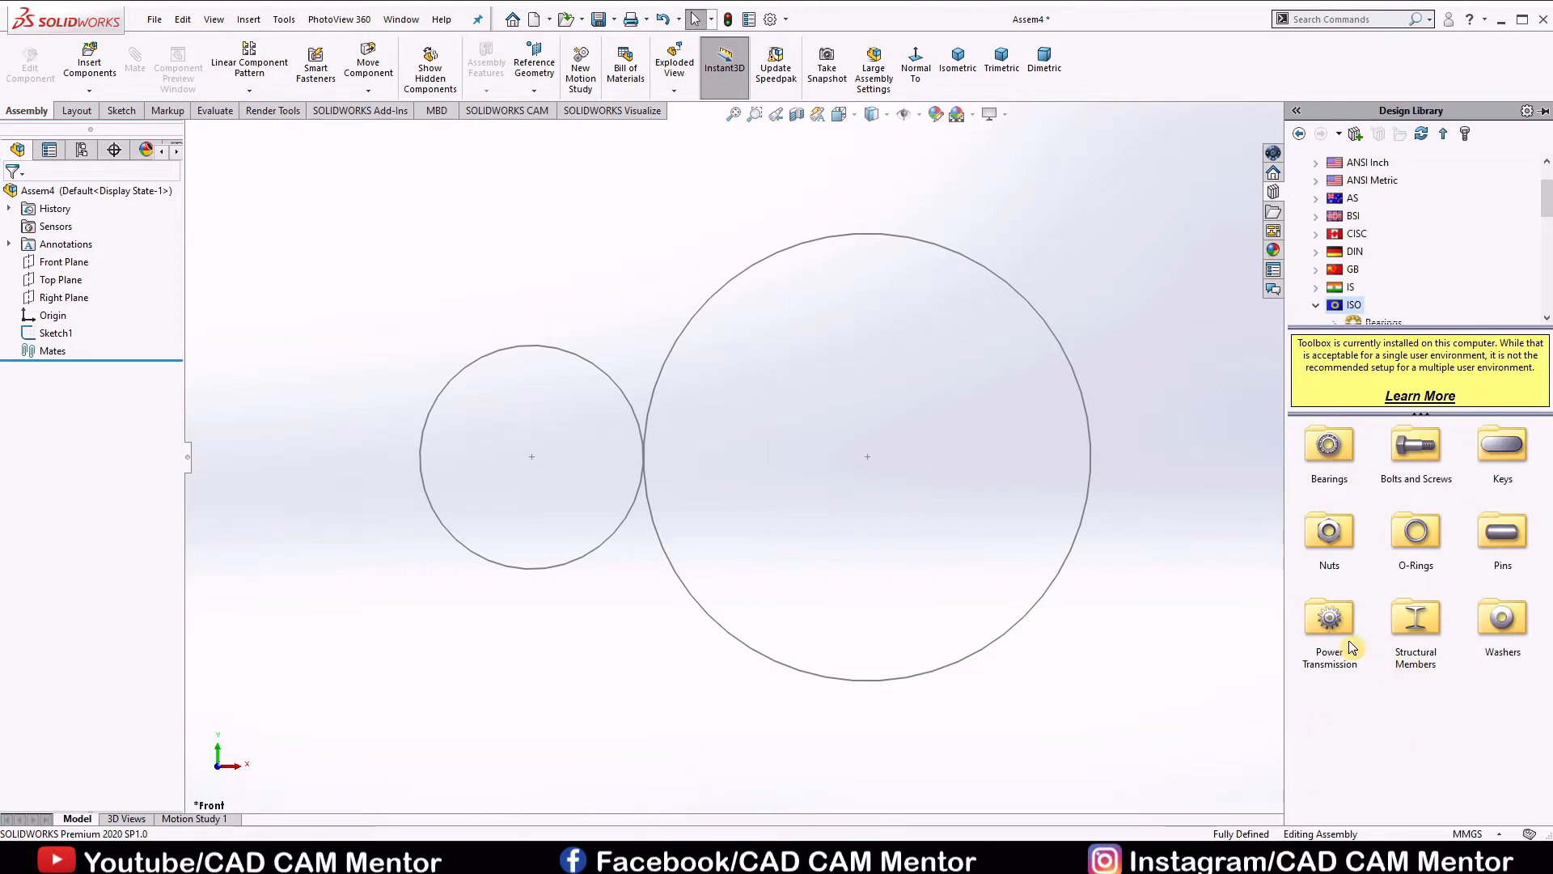
double_click(1327, 619)
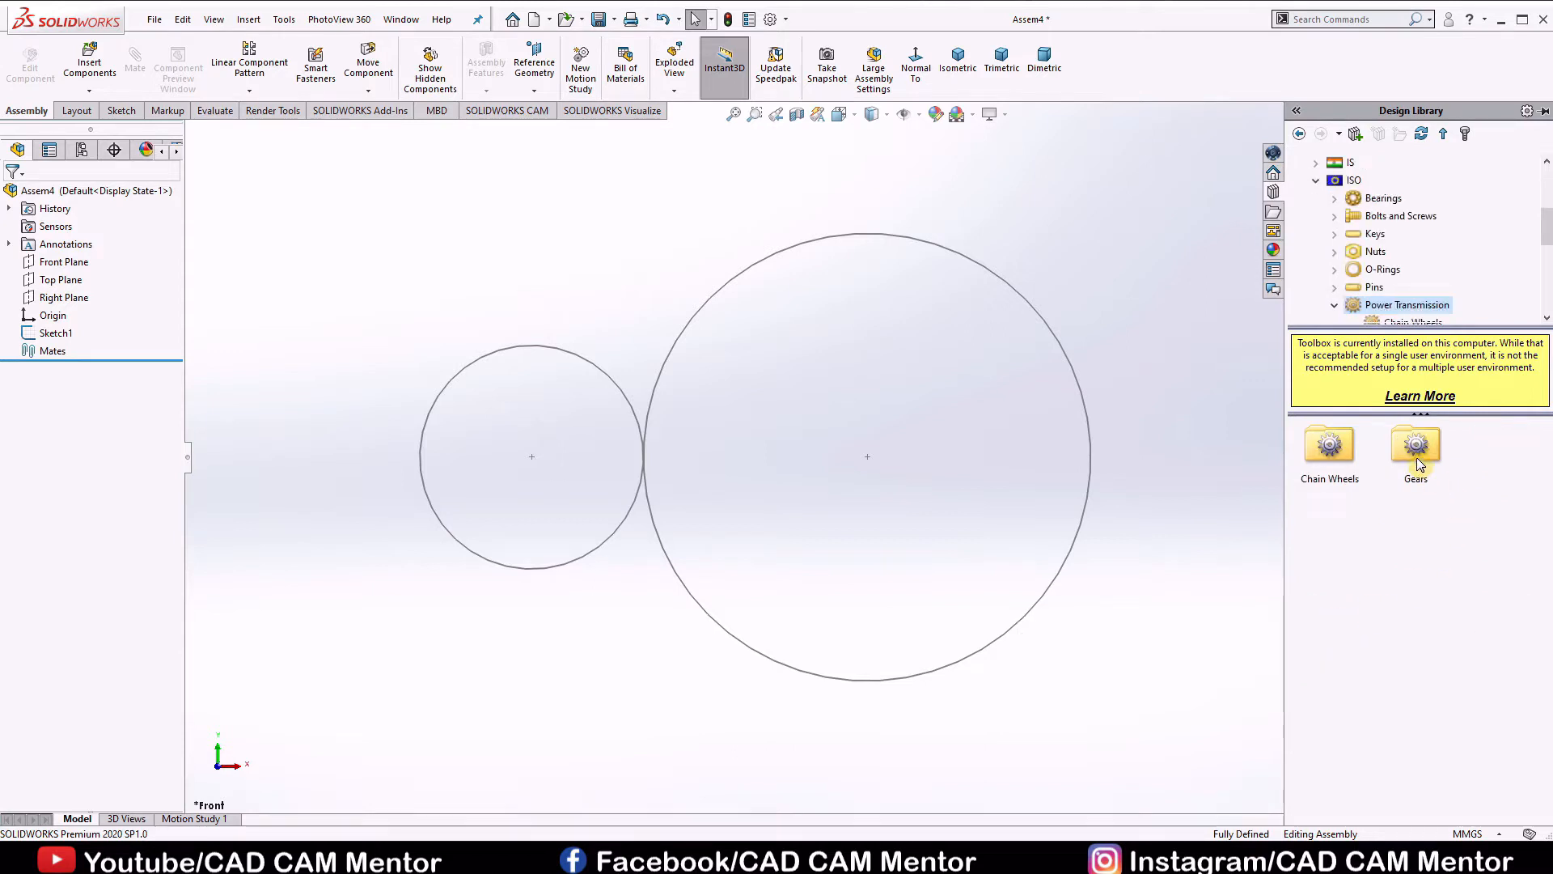
double_click(1415, 446)
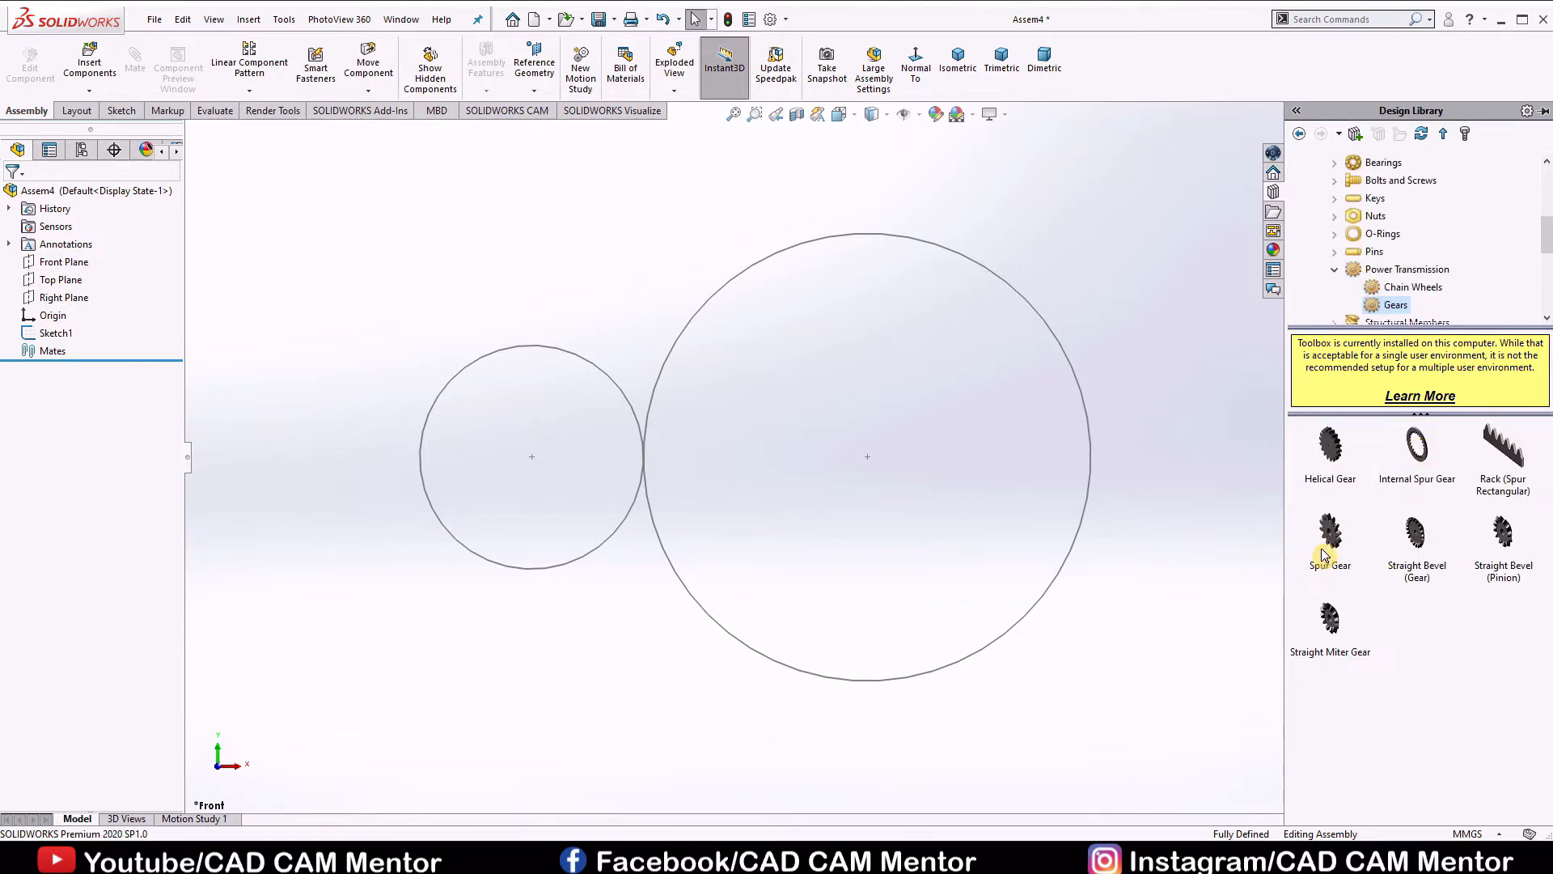
drag(1335, 540, 859, 413)
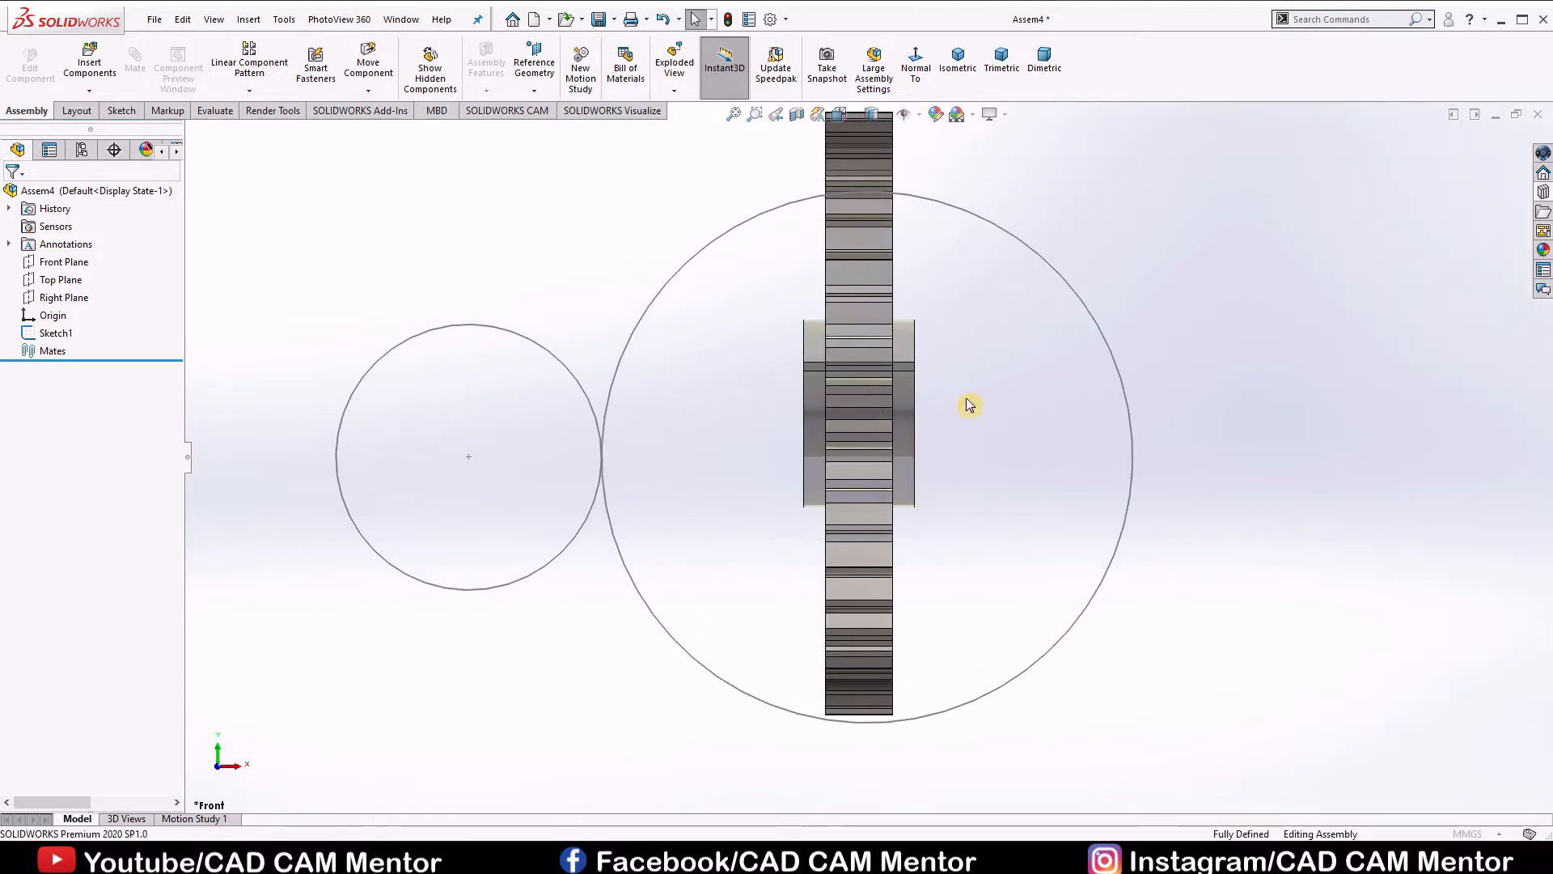
scroll(967, 407, up, 1)
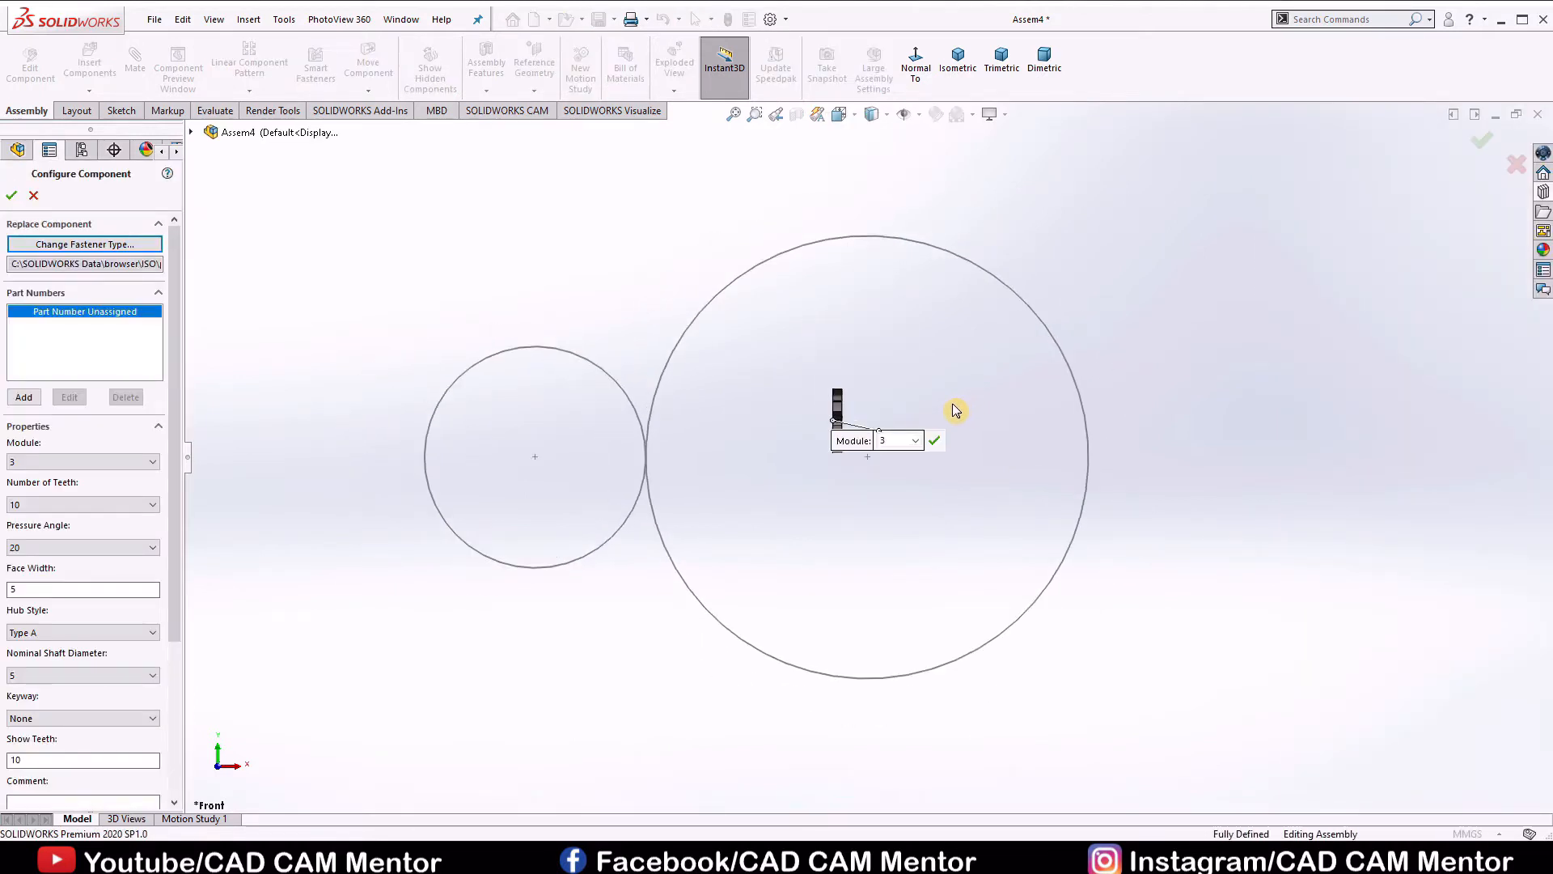
Set the spur gear's module to 6
scroll(866, 422, down, 6)
scroll(934, 414, down, 3)
middle_drag(836, 437, 576, 426)
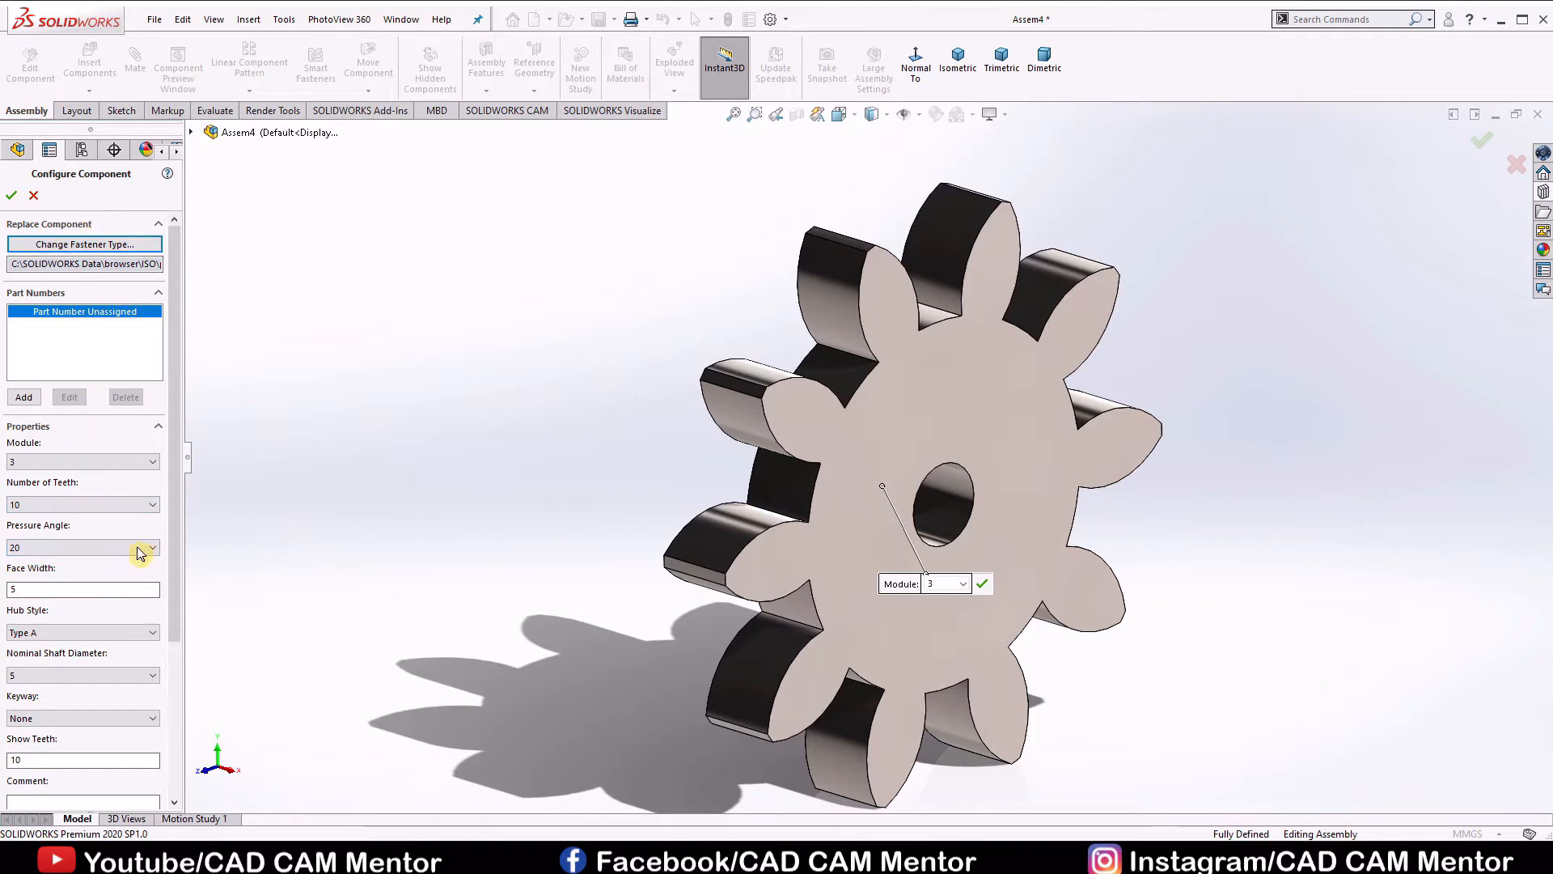
scroll(170, 511, down, 3)
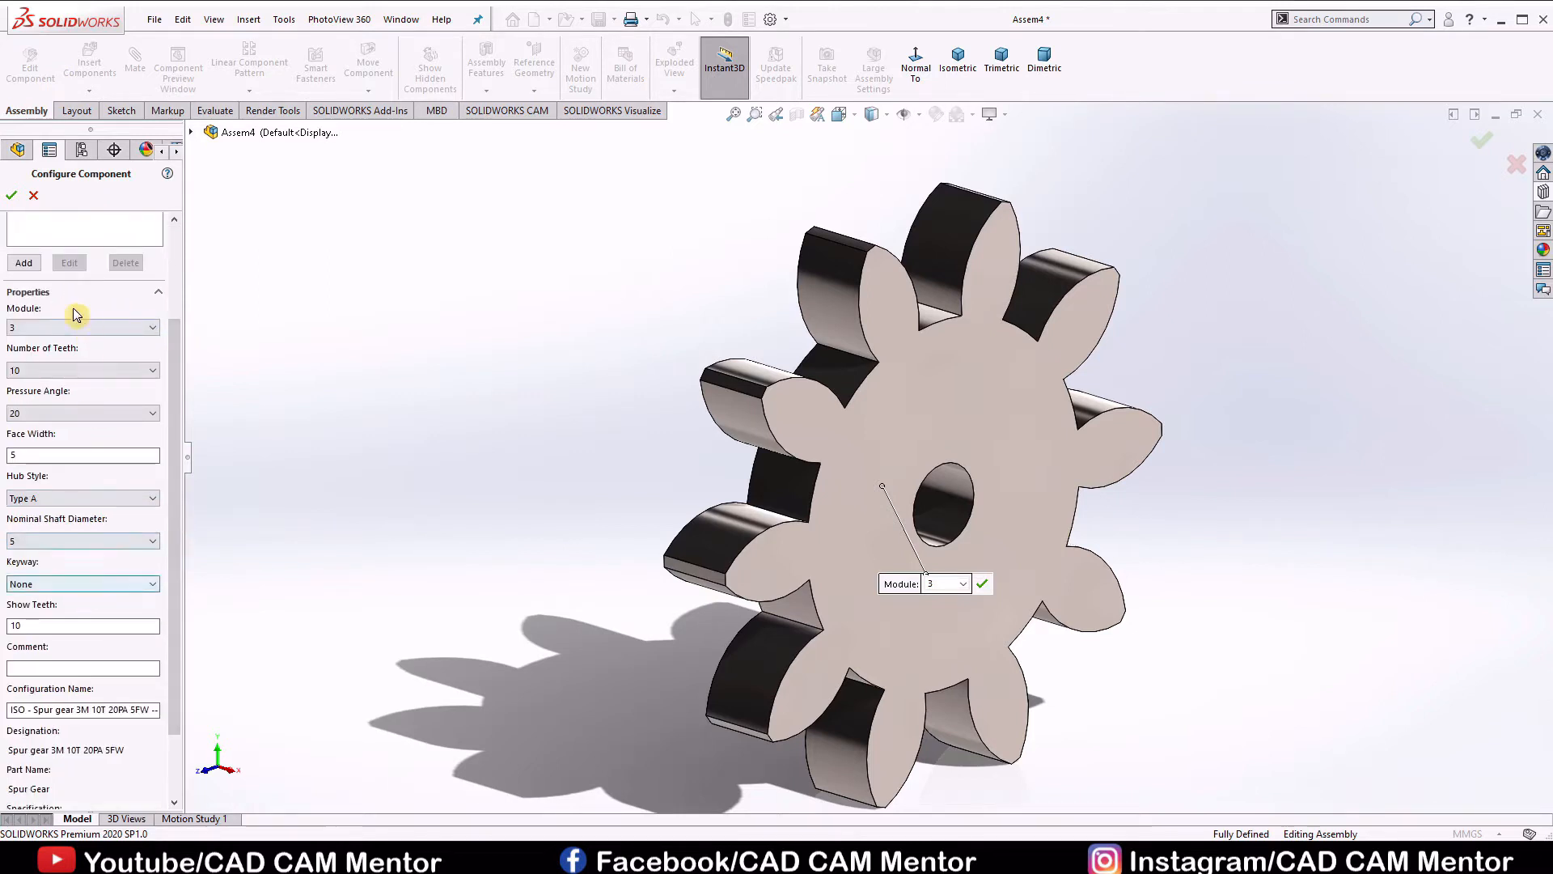
scroll(171, 333, down, 1)
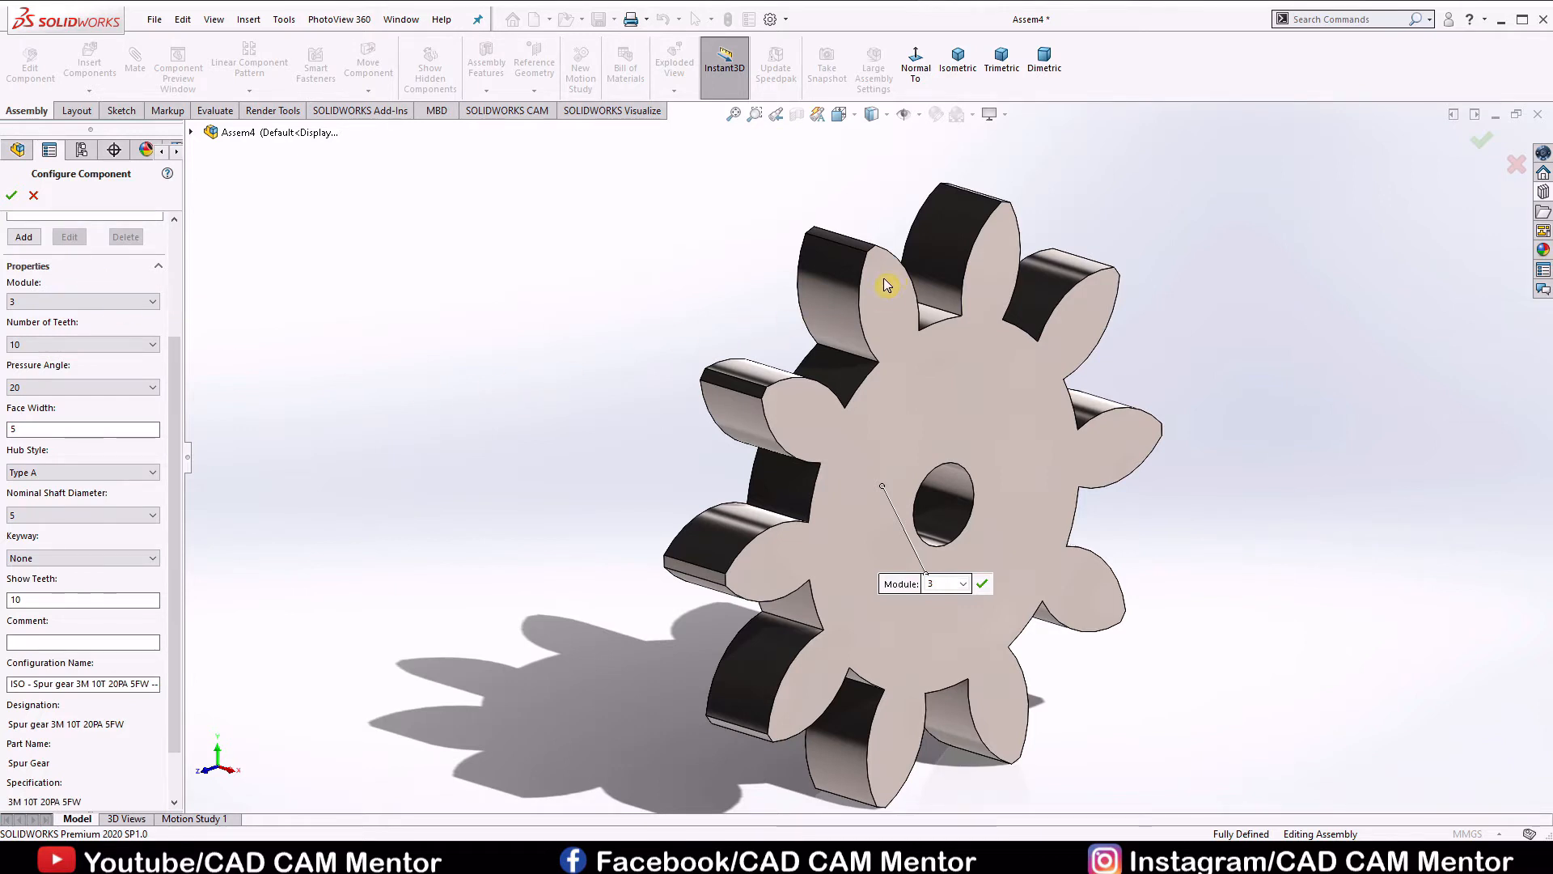
click(127, 304)
click(56, 420)
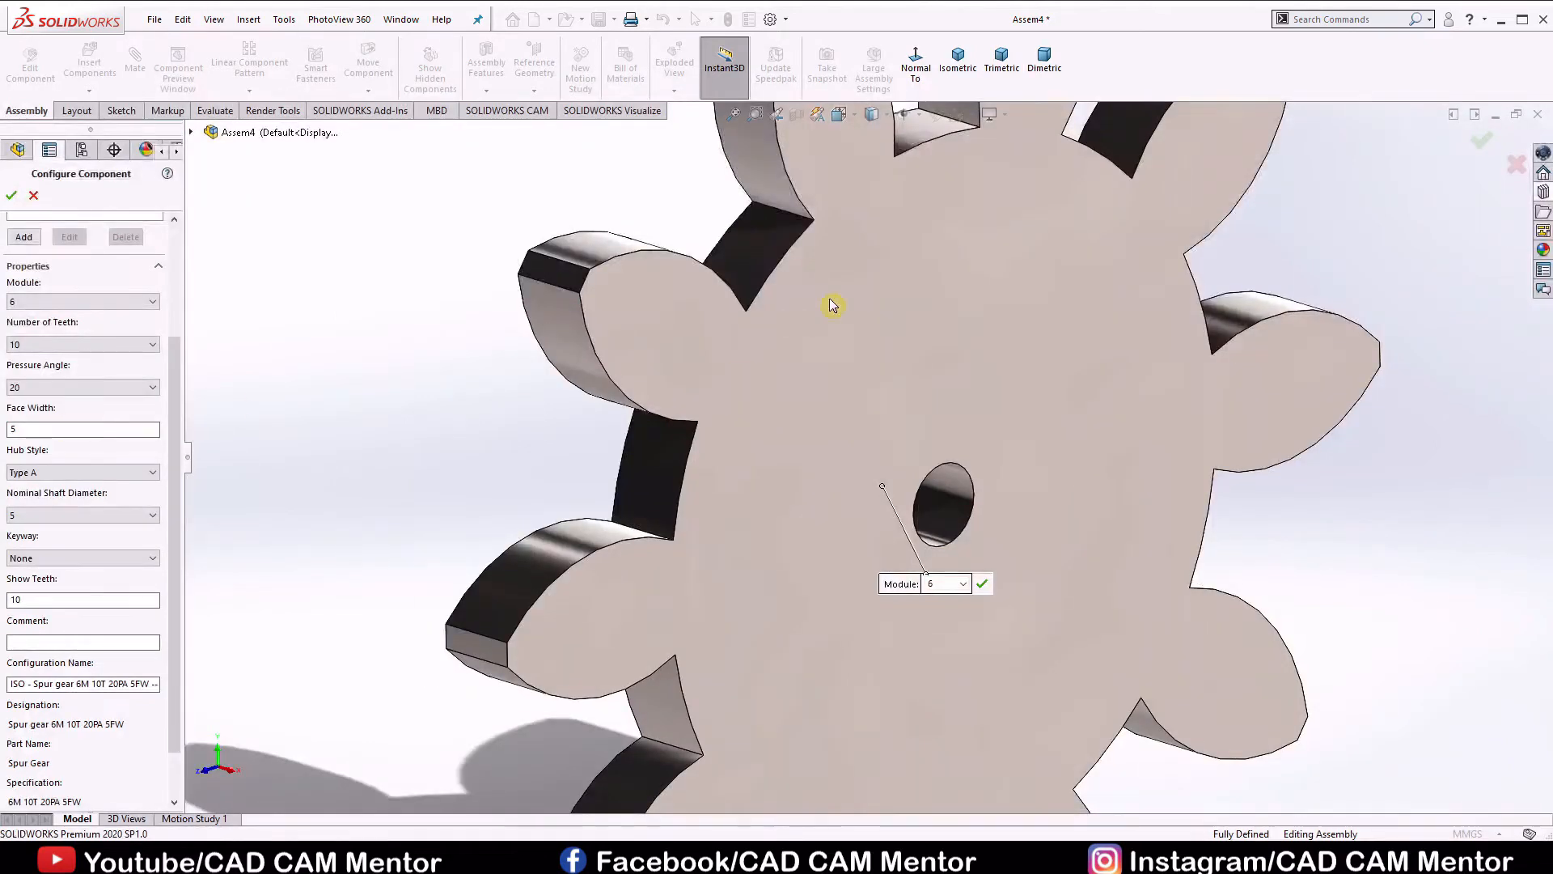
Set the spur gear's number of teeth to 40 and its face width to 30
click(94, 347)
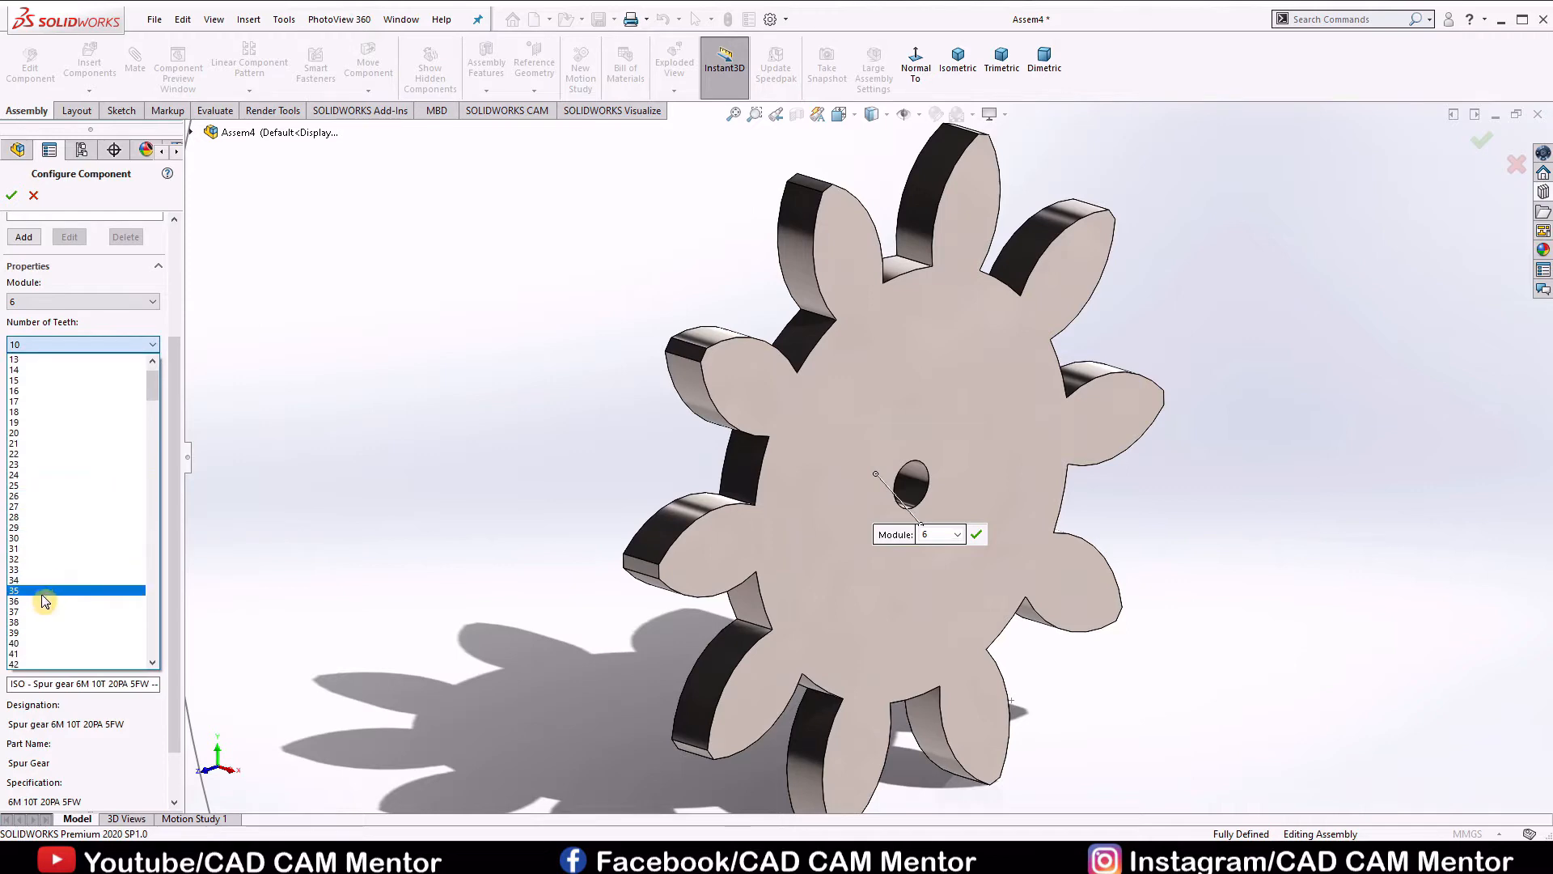
click(36, 643)
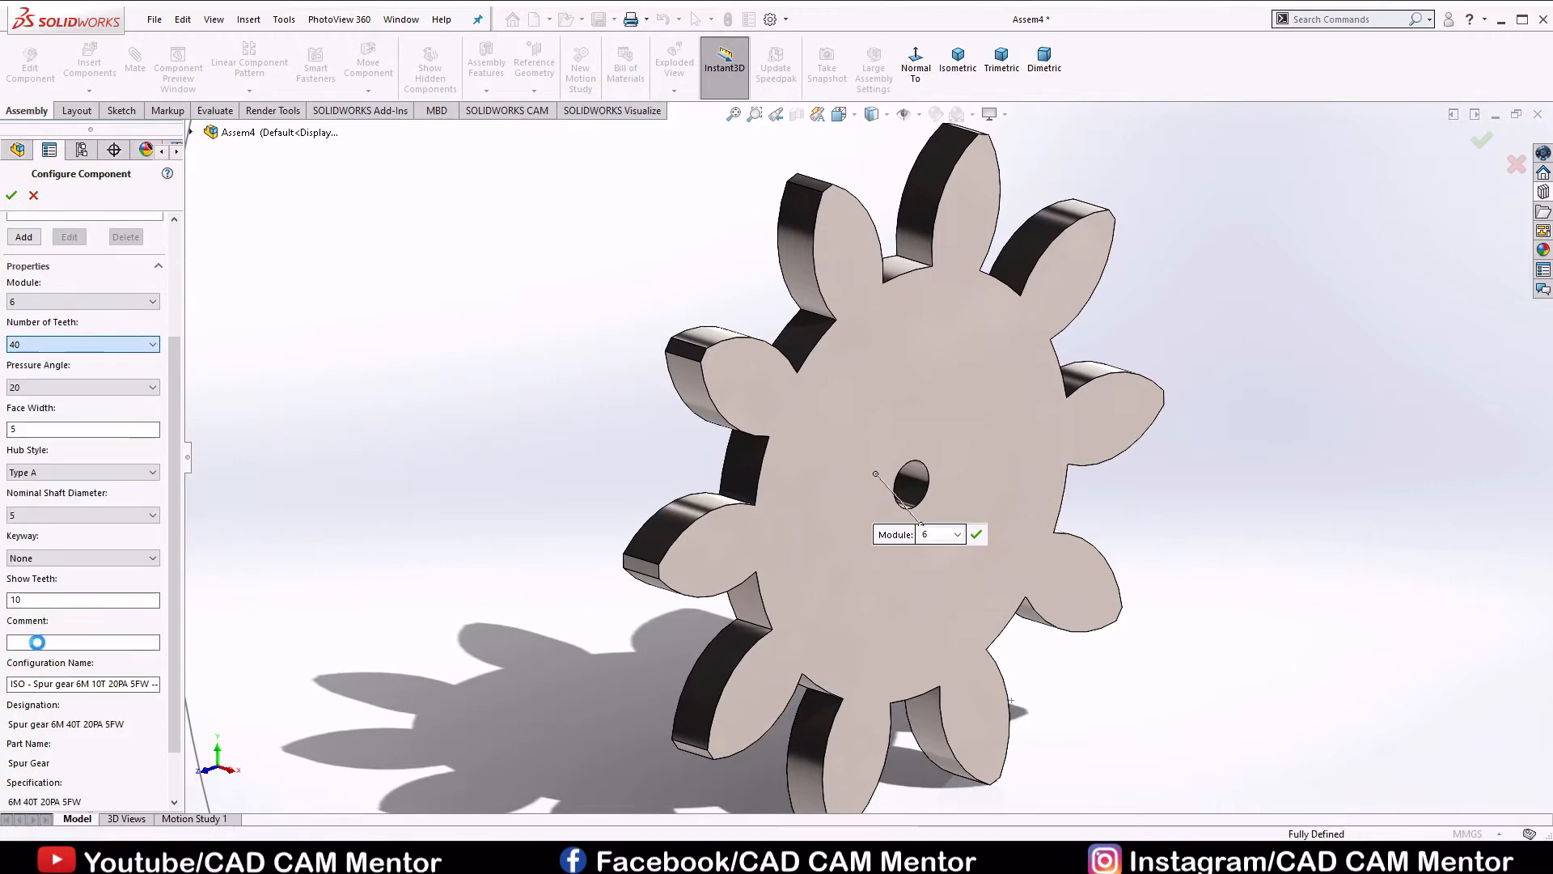
scroll(566, 356, up, 5)
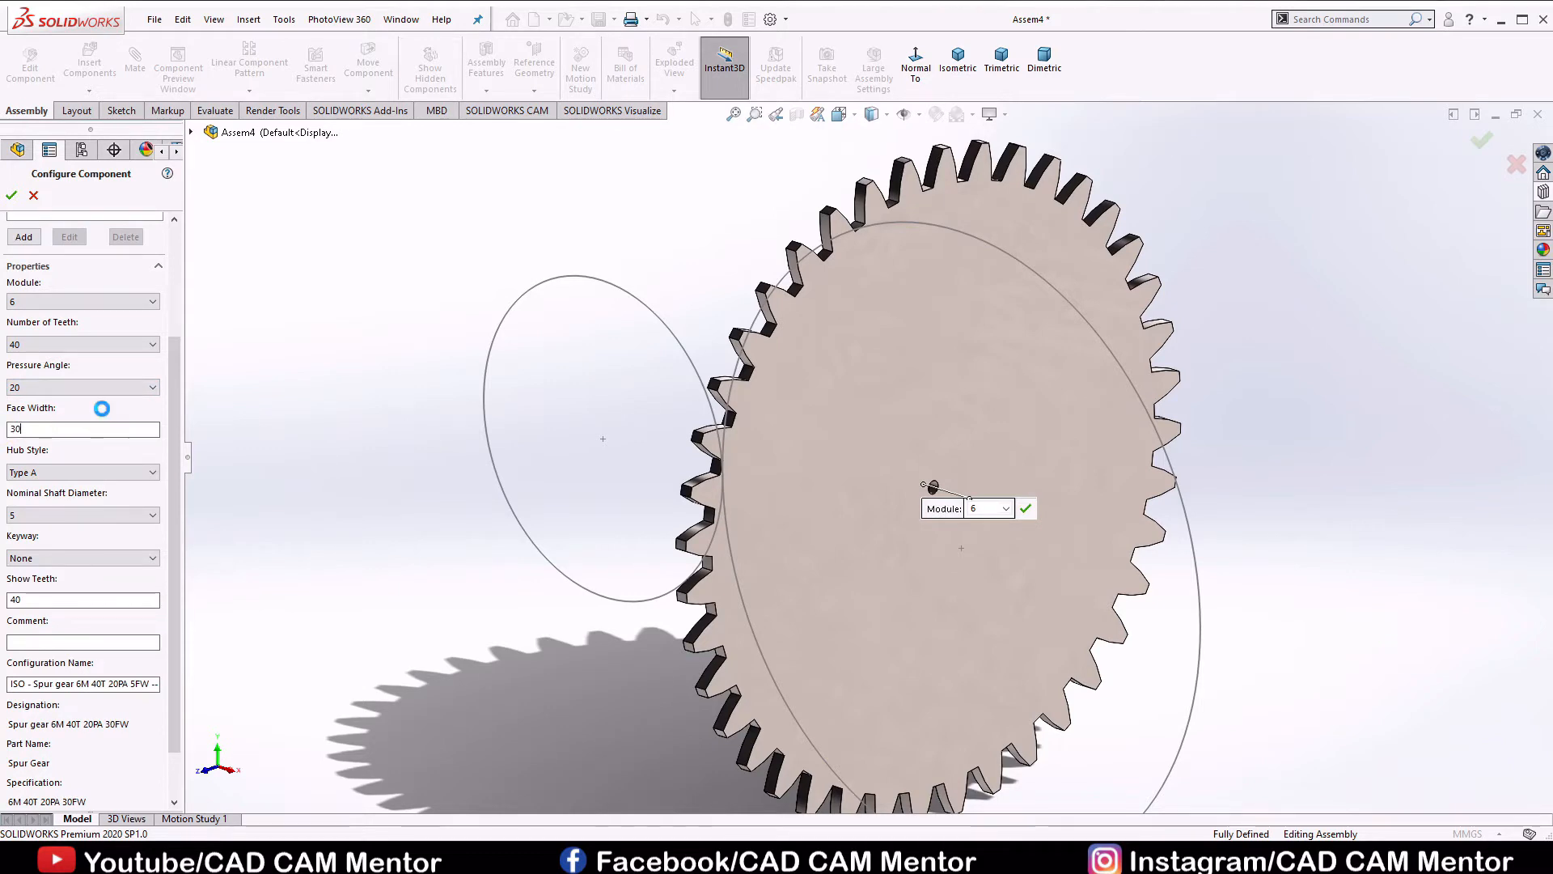
middle_drag(744, 401, 986, 535)
scroll(985, 535, down, 3)
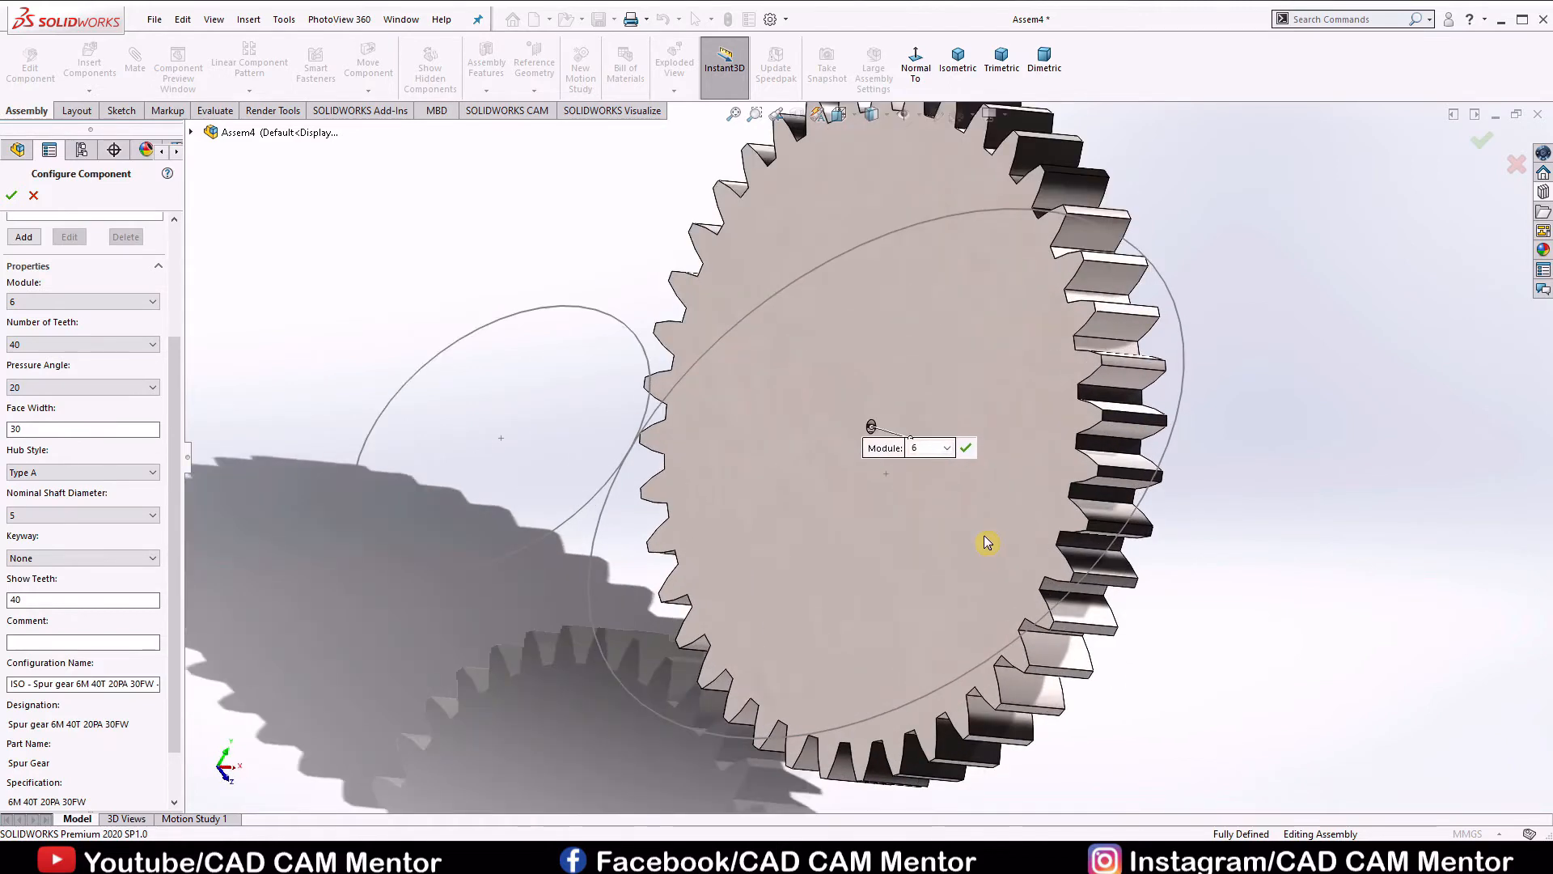
Give the gear a Type C hub with a hub diameter of 85 and an overall length of 50
click(71, 473)
click(81, 510)
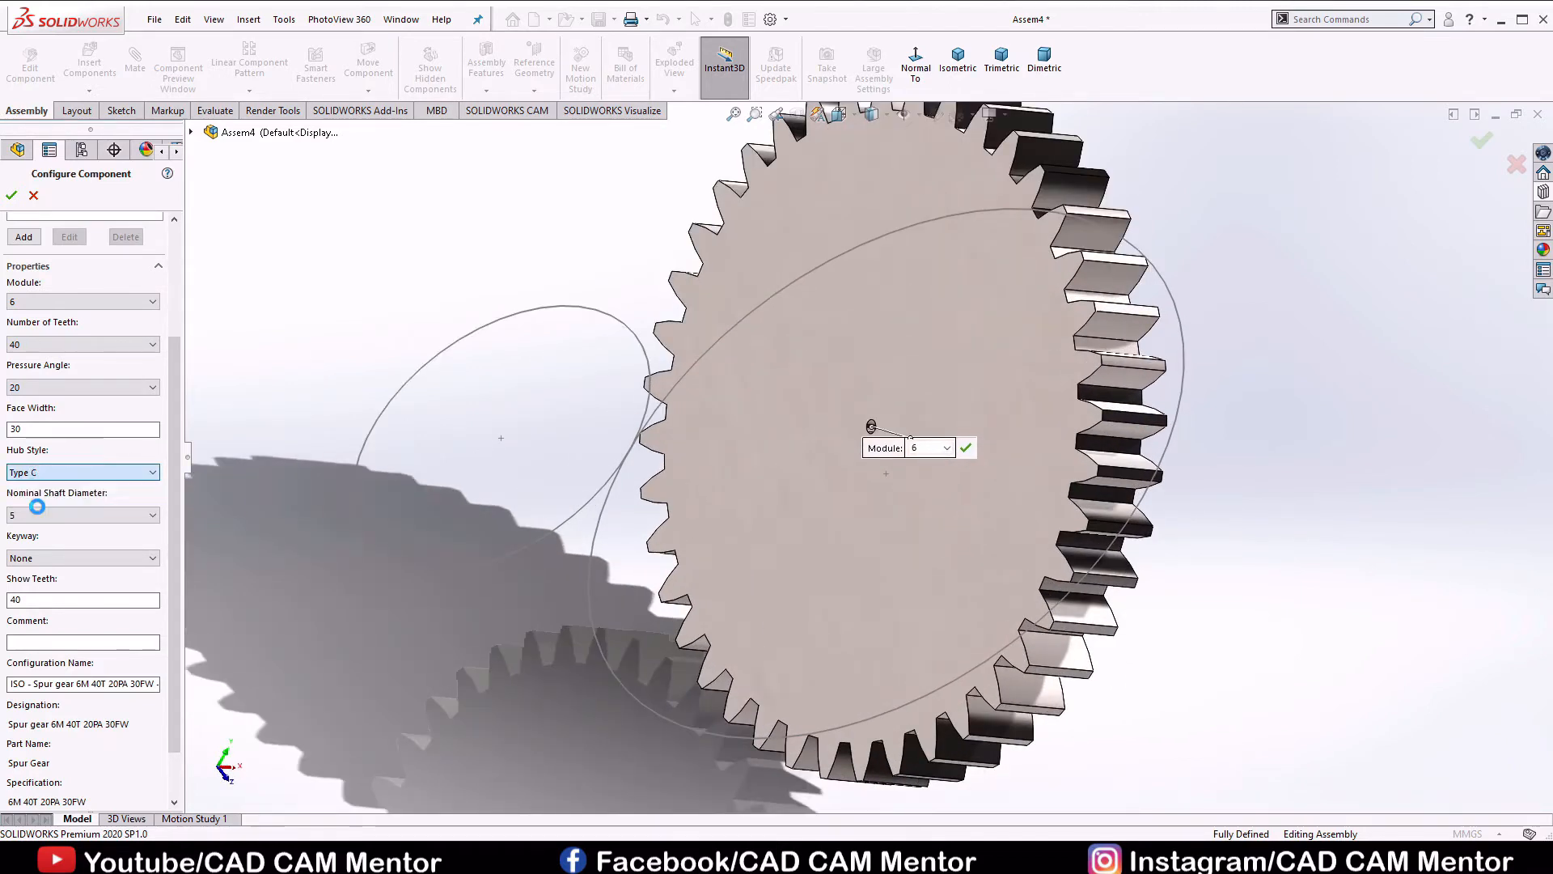
scroll(884, 469, down, 2)
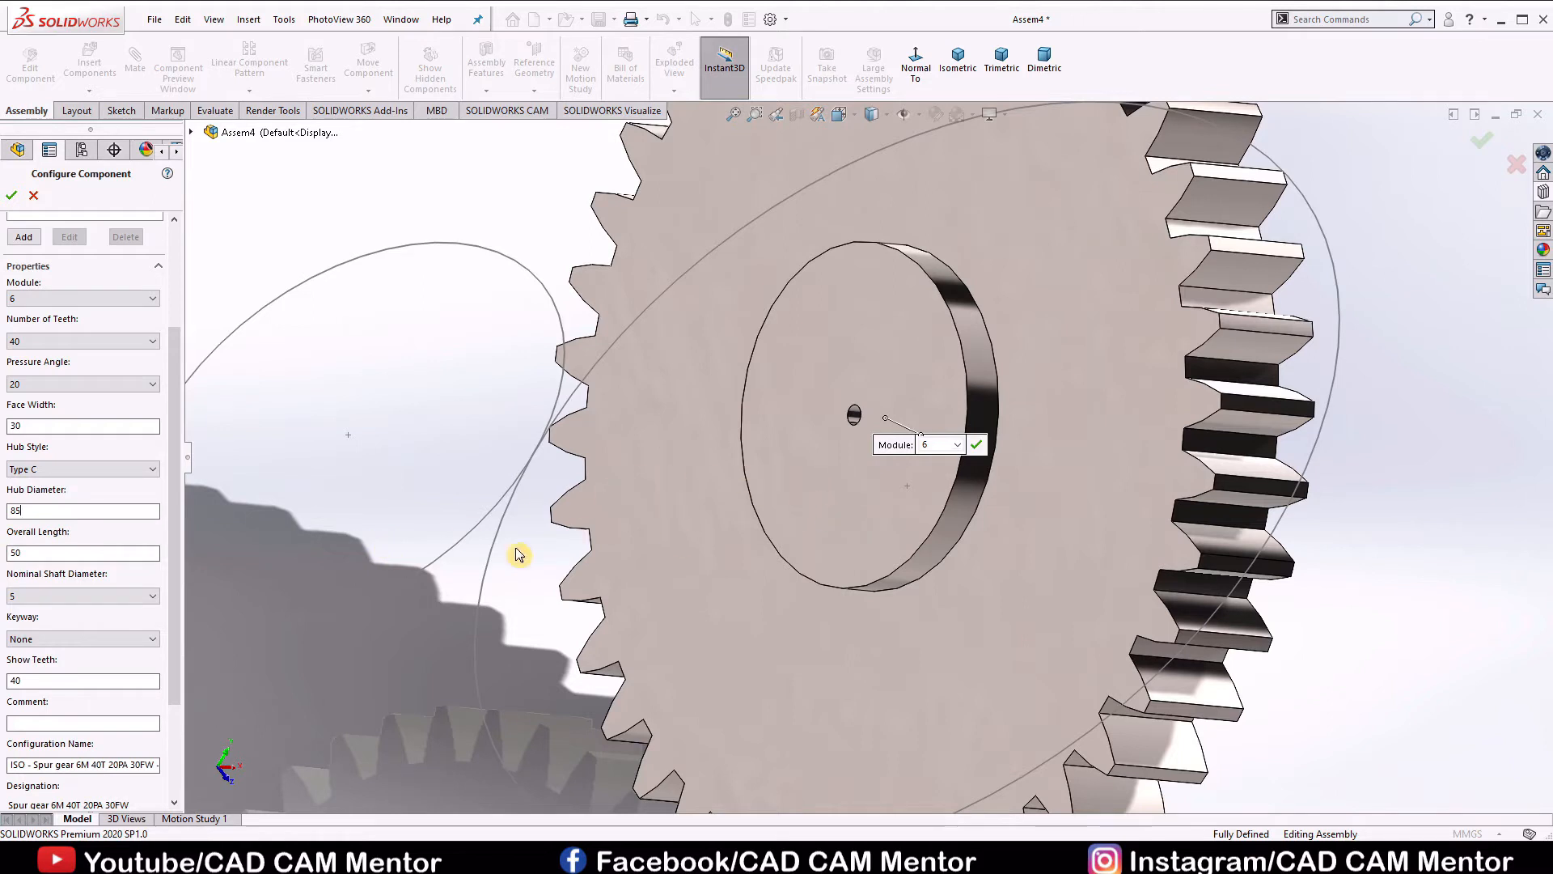
scroll(179, 555, down, 2)
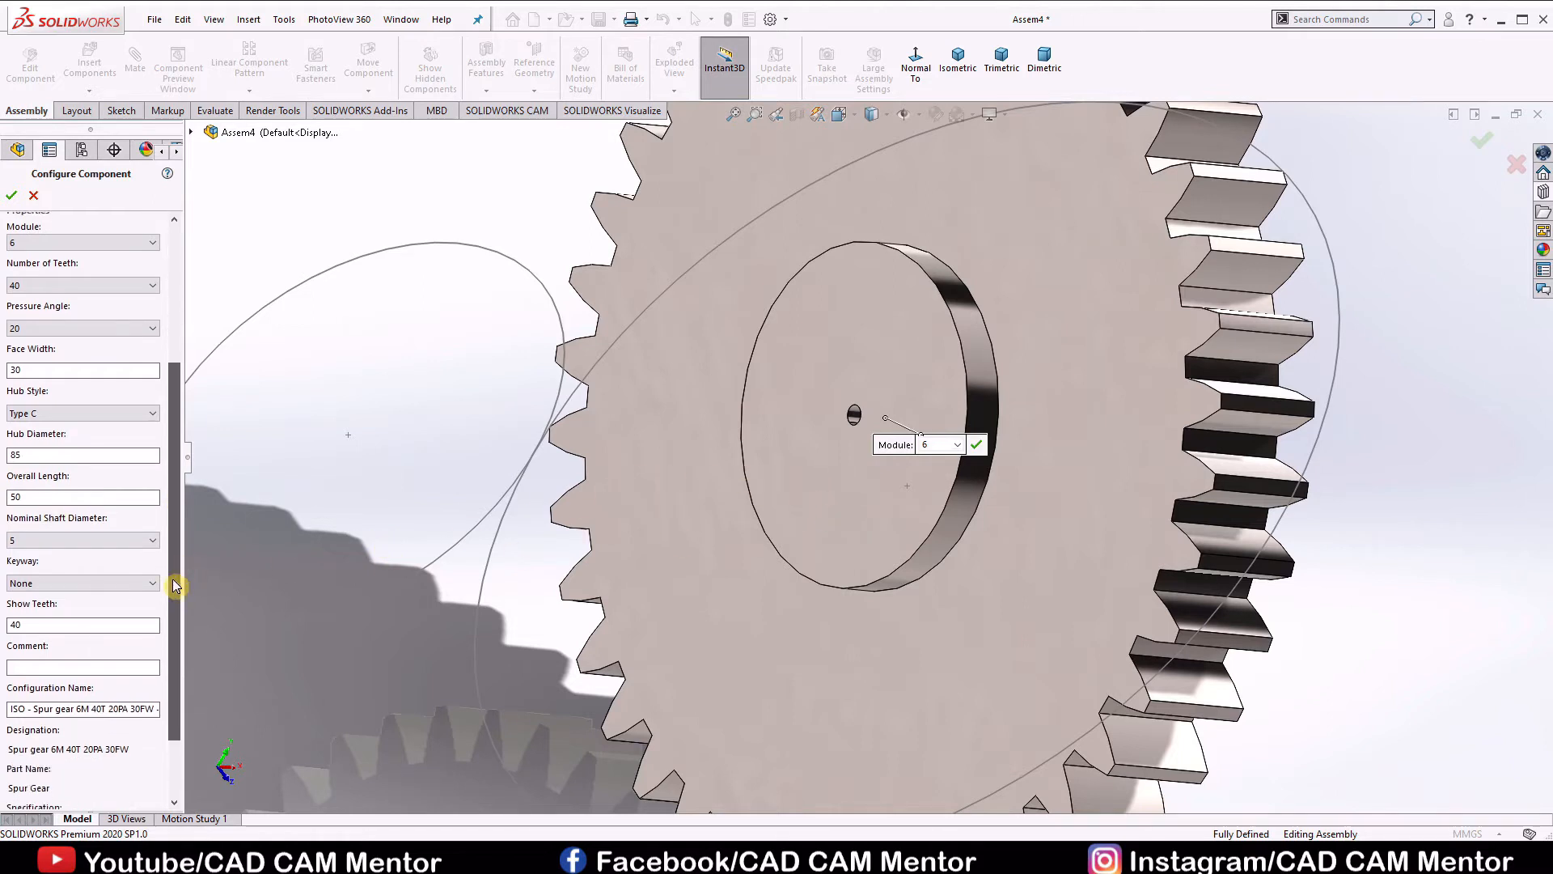
Set the gear's nominal shaft diameter to 40, add a Rectangular(1) keyway and accept the configuration
click(123, 540)
scroll(69, 653, down, 3)
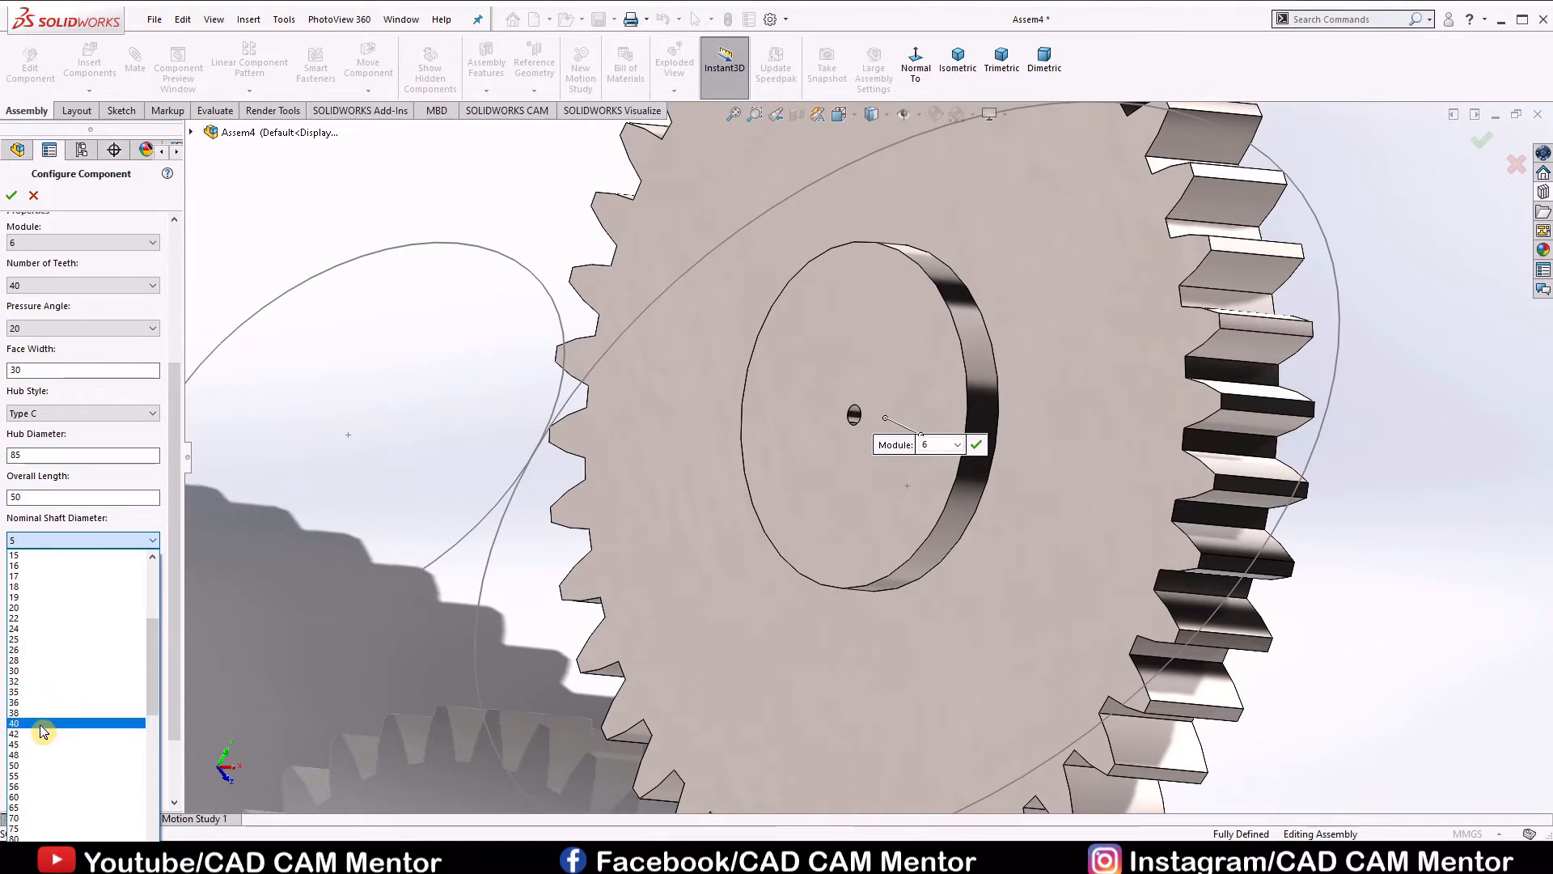
click(41, 724)
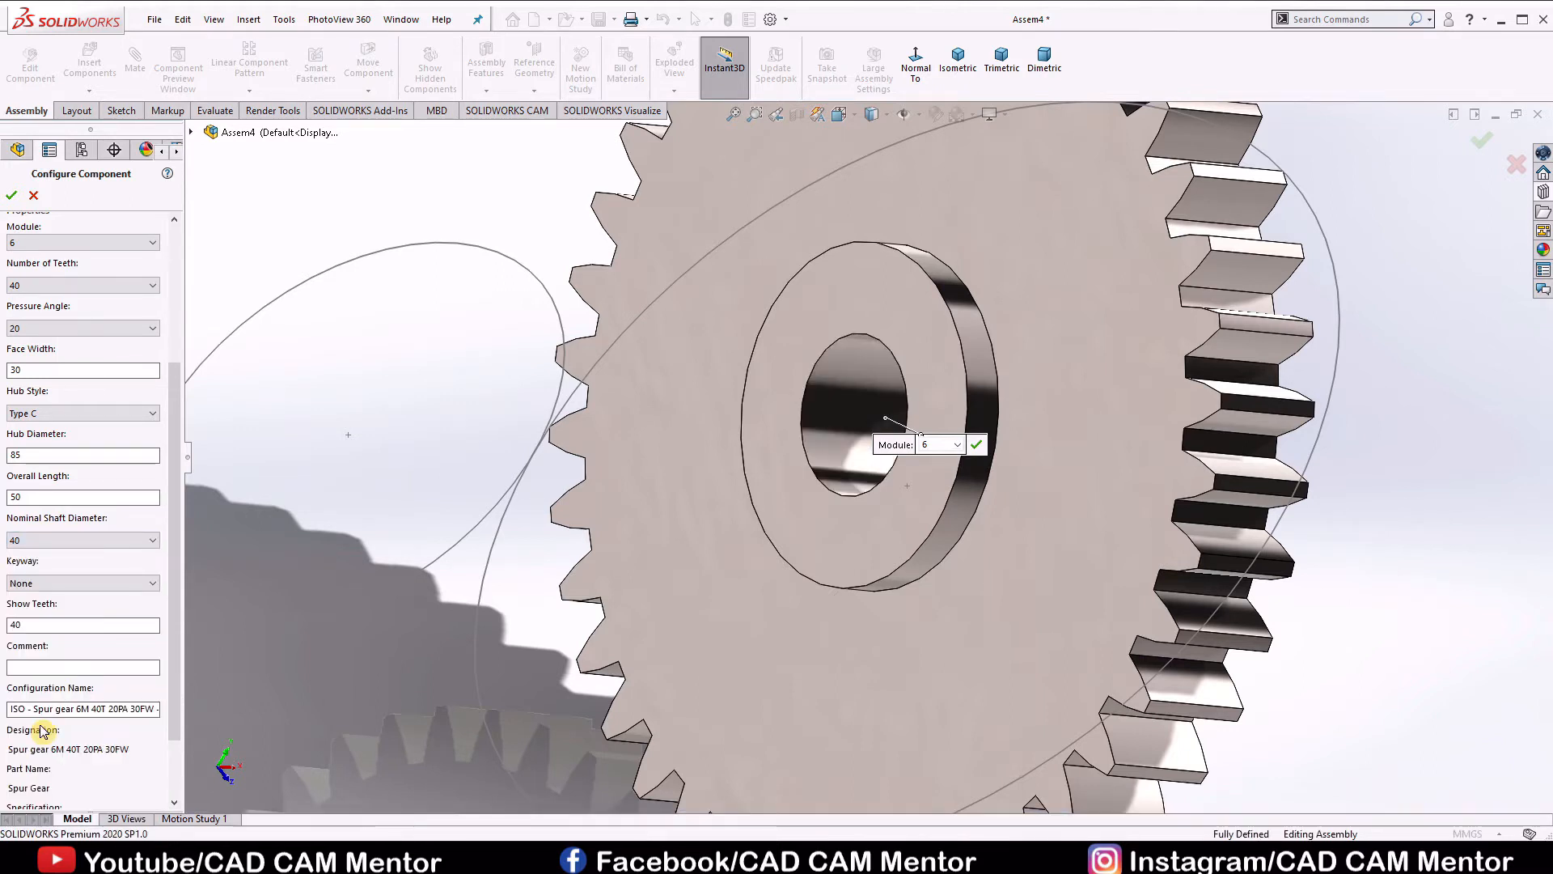
click(88, 583)
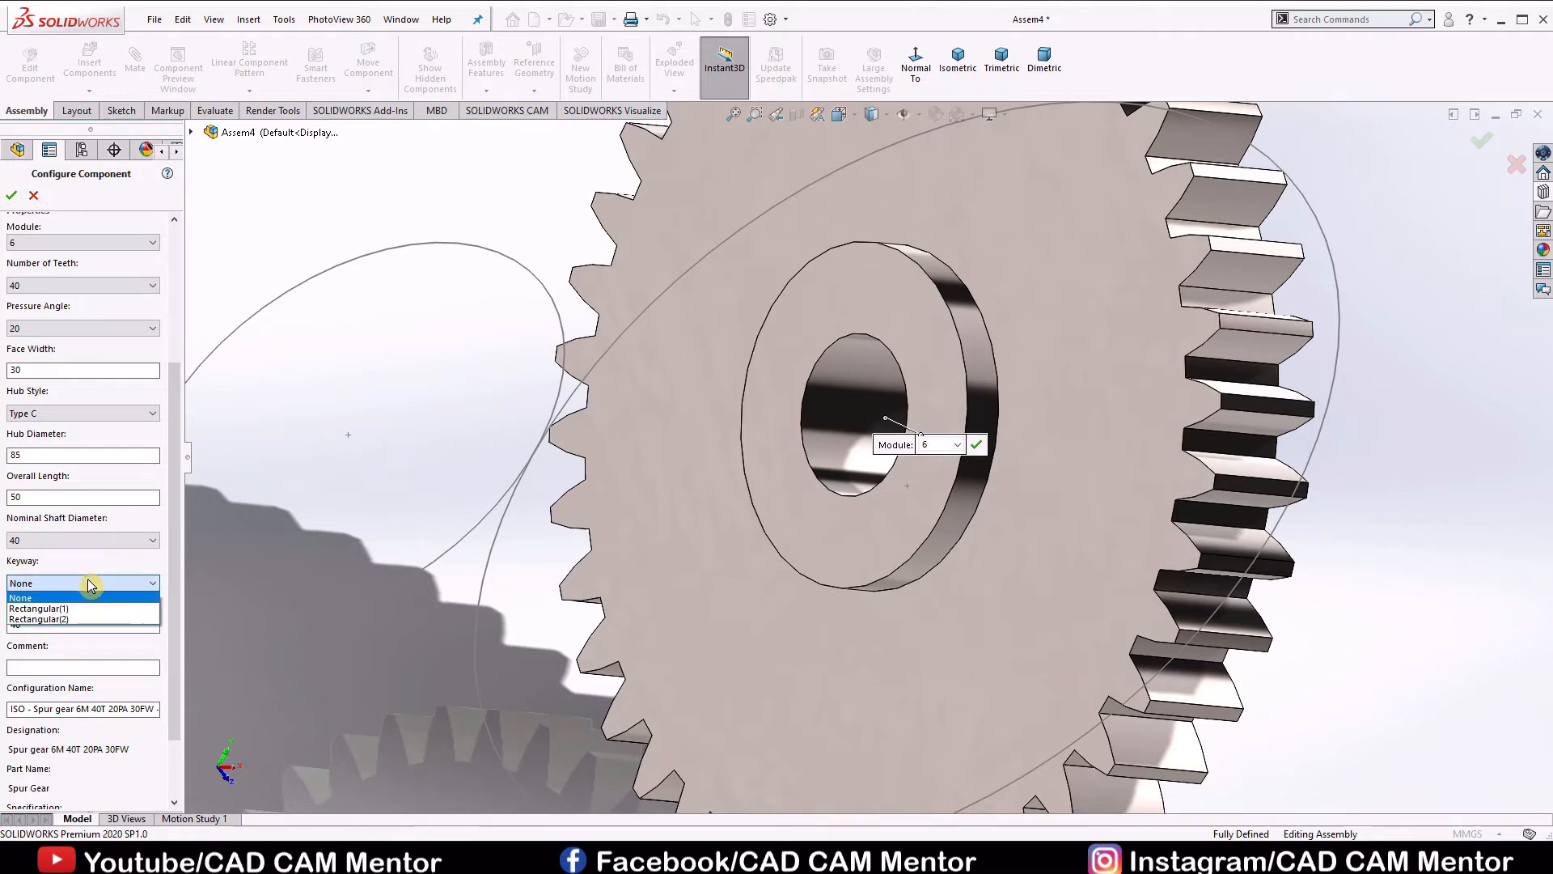
click(54, 608)
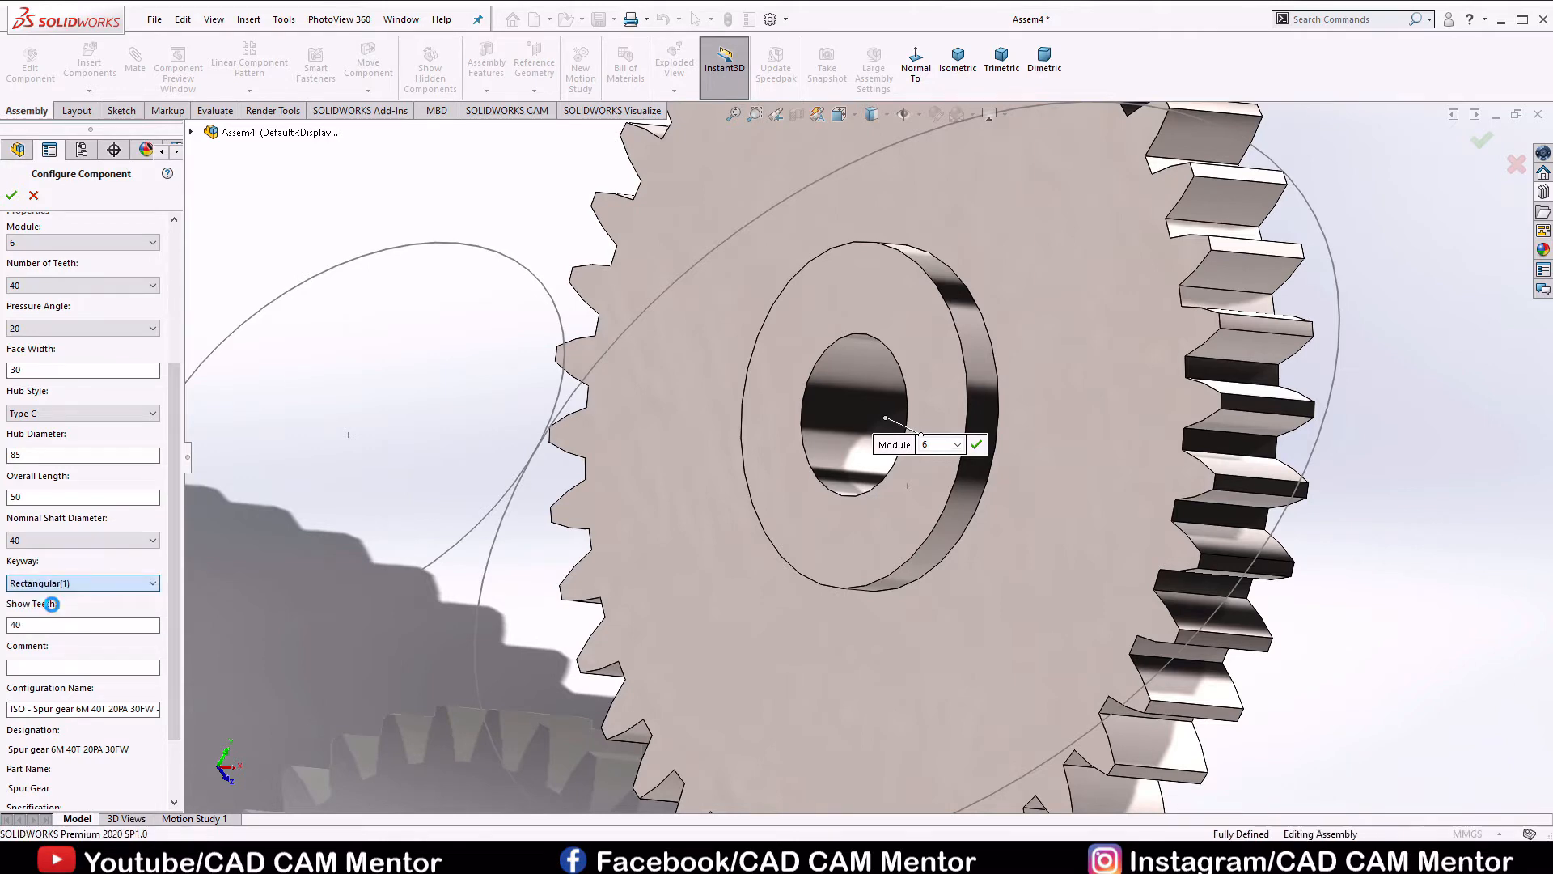
scroll(300, 440, up, 2)
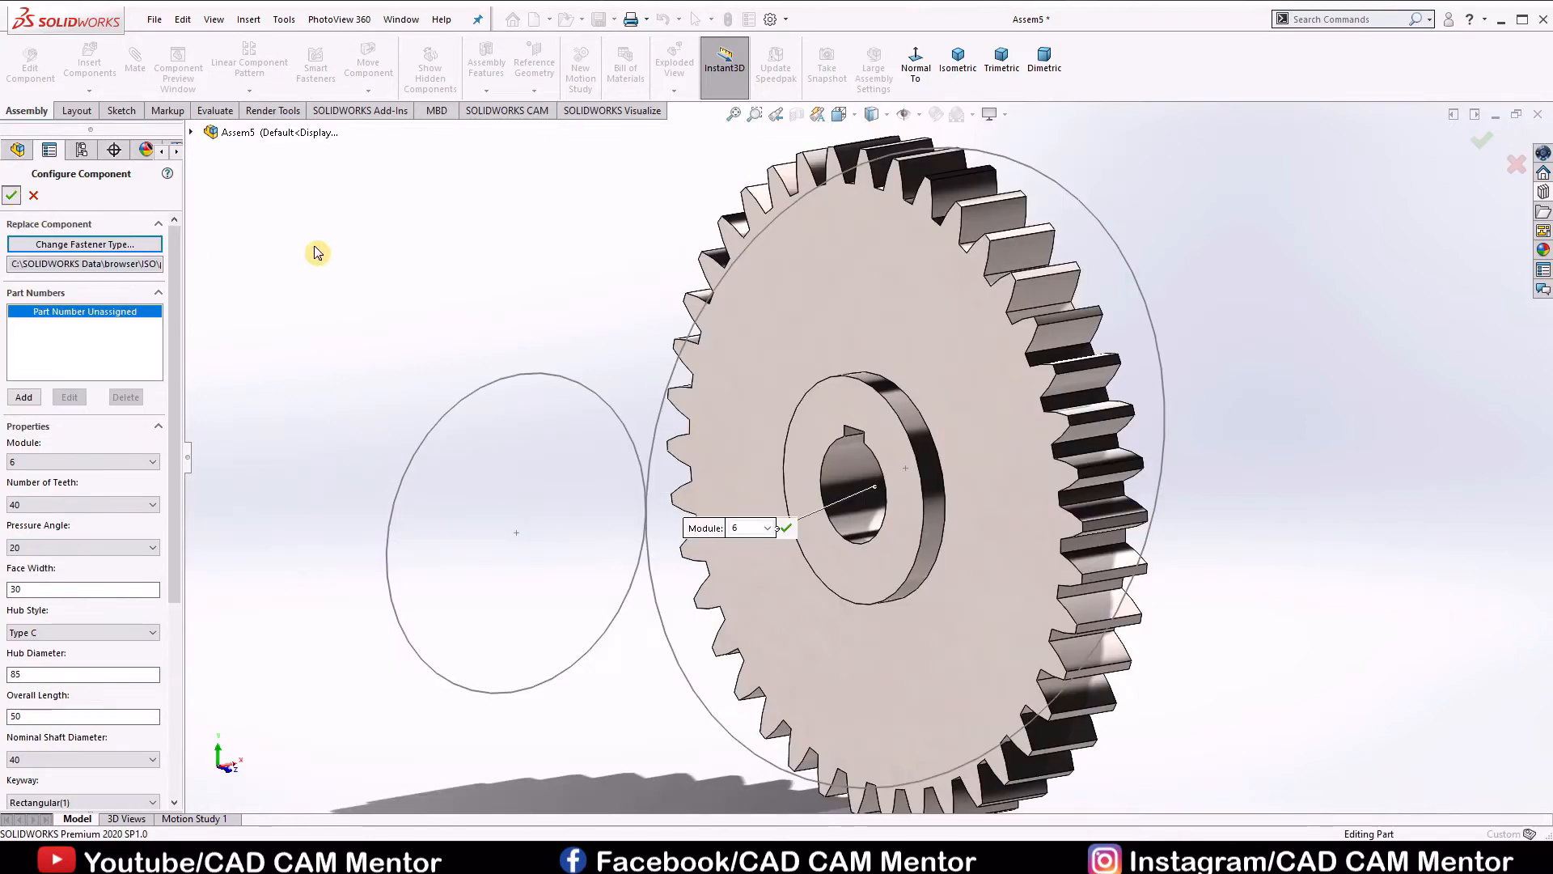
Place a second copy of the spur gear above the small circle and finish inserting components
scroll(459, 323, up, 2)
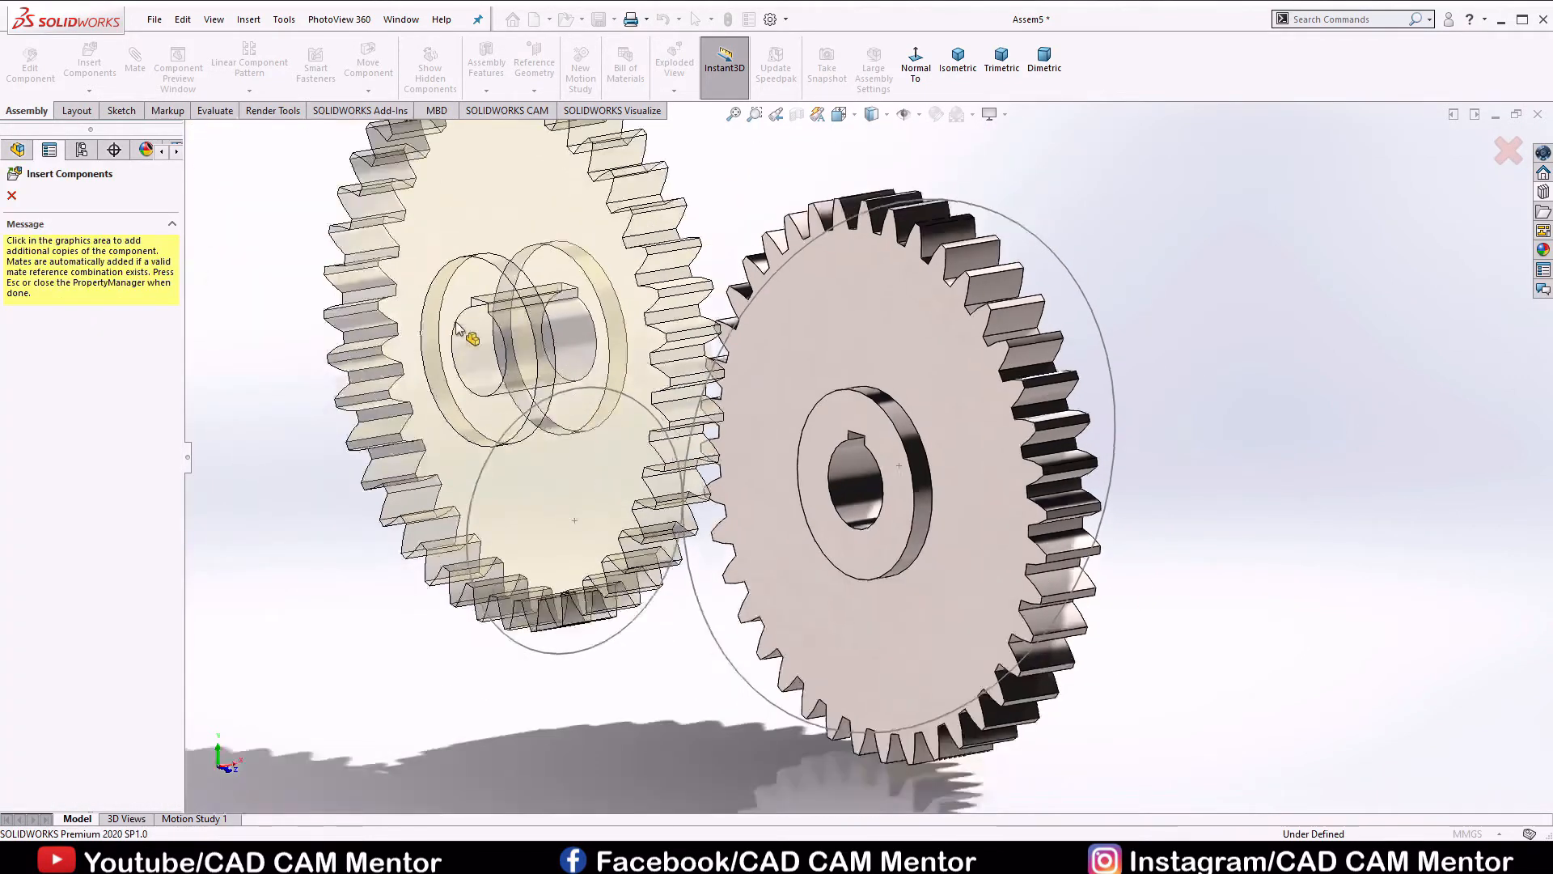
click(497, 328)
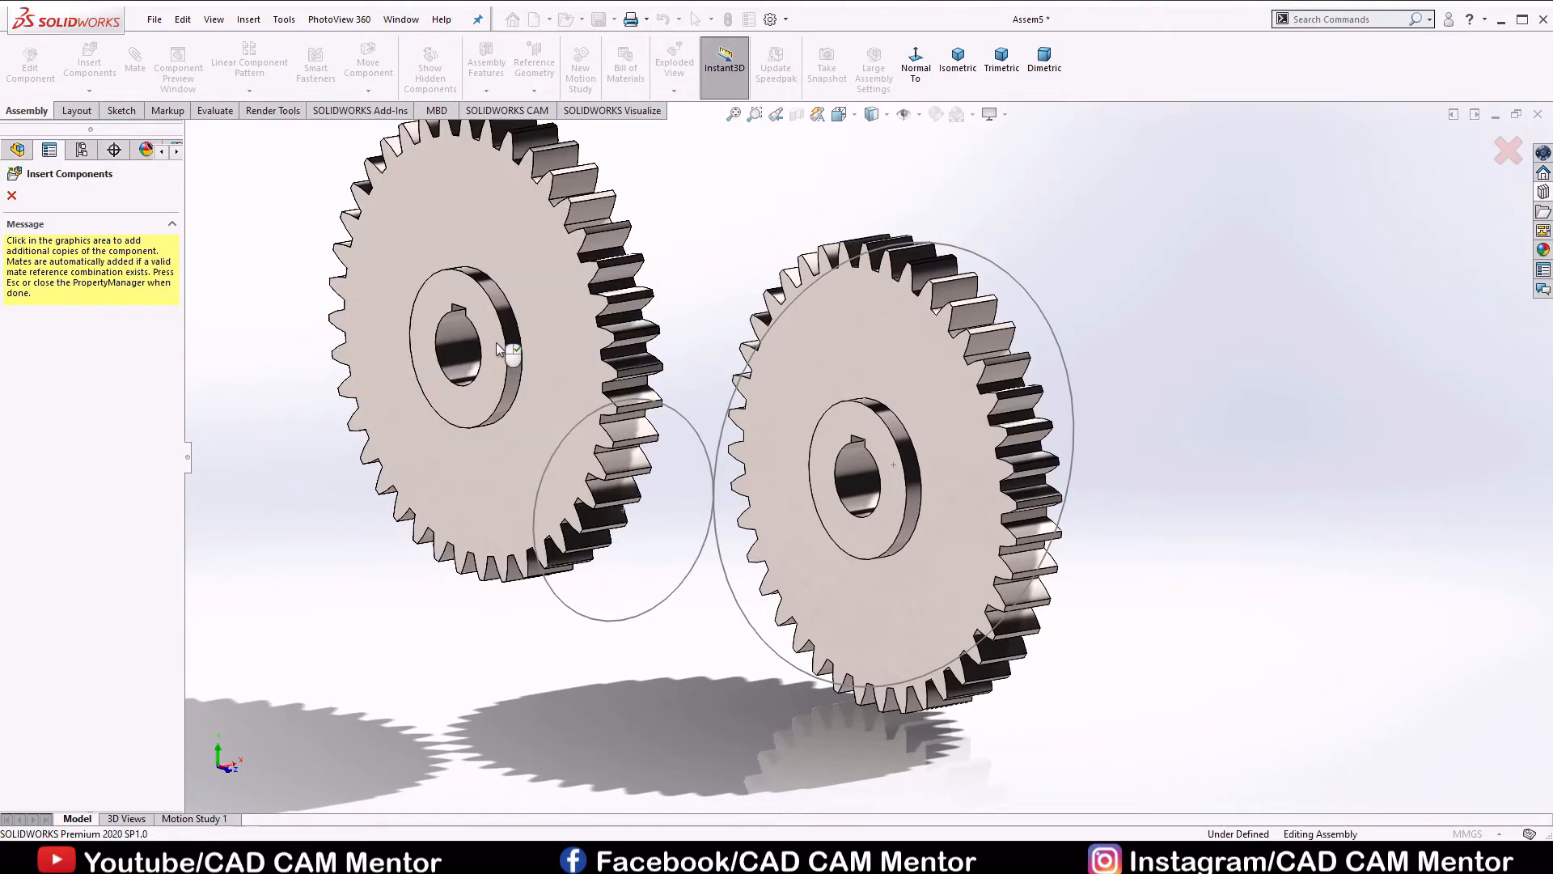
click(11, 197)
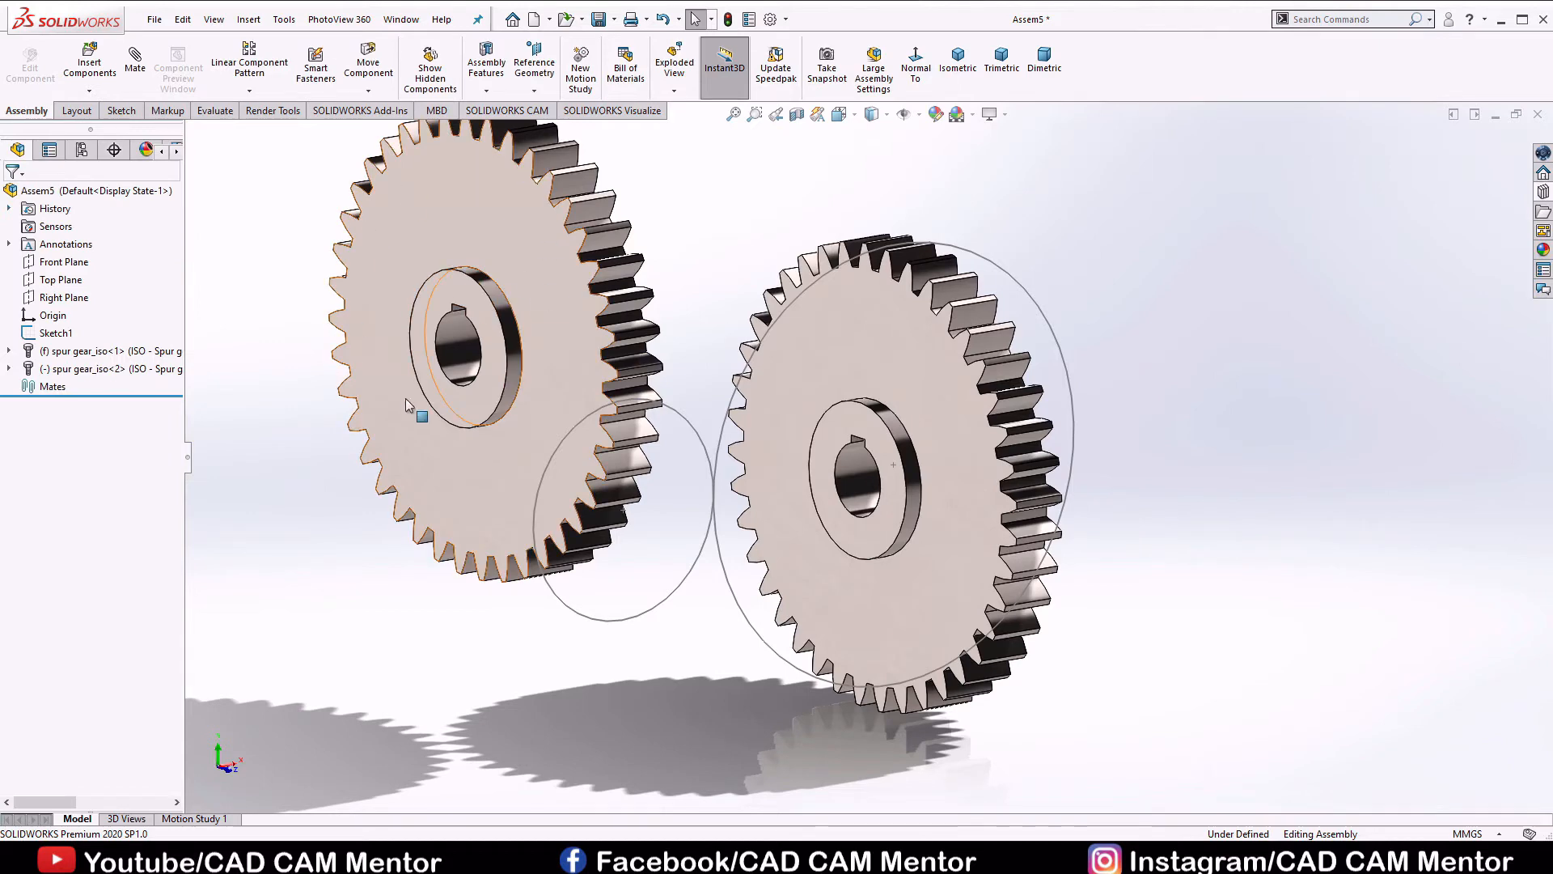
Edit the second gear's Toolbox definition and set its number of teeth to 20
scroll(550, 234, up, 2)
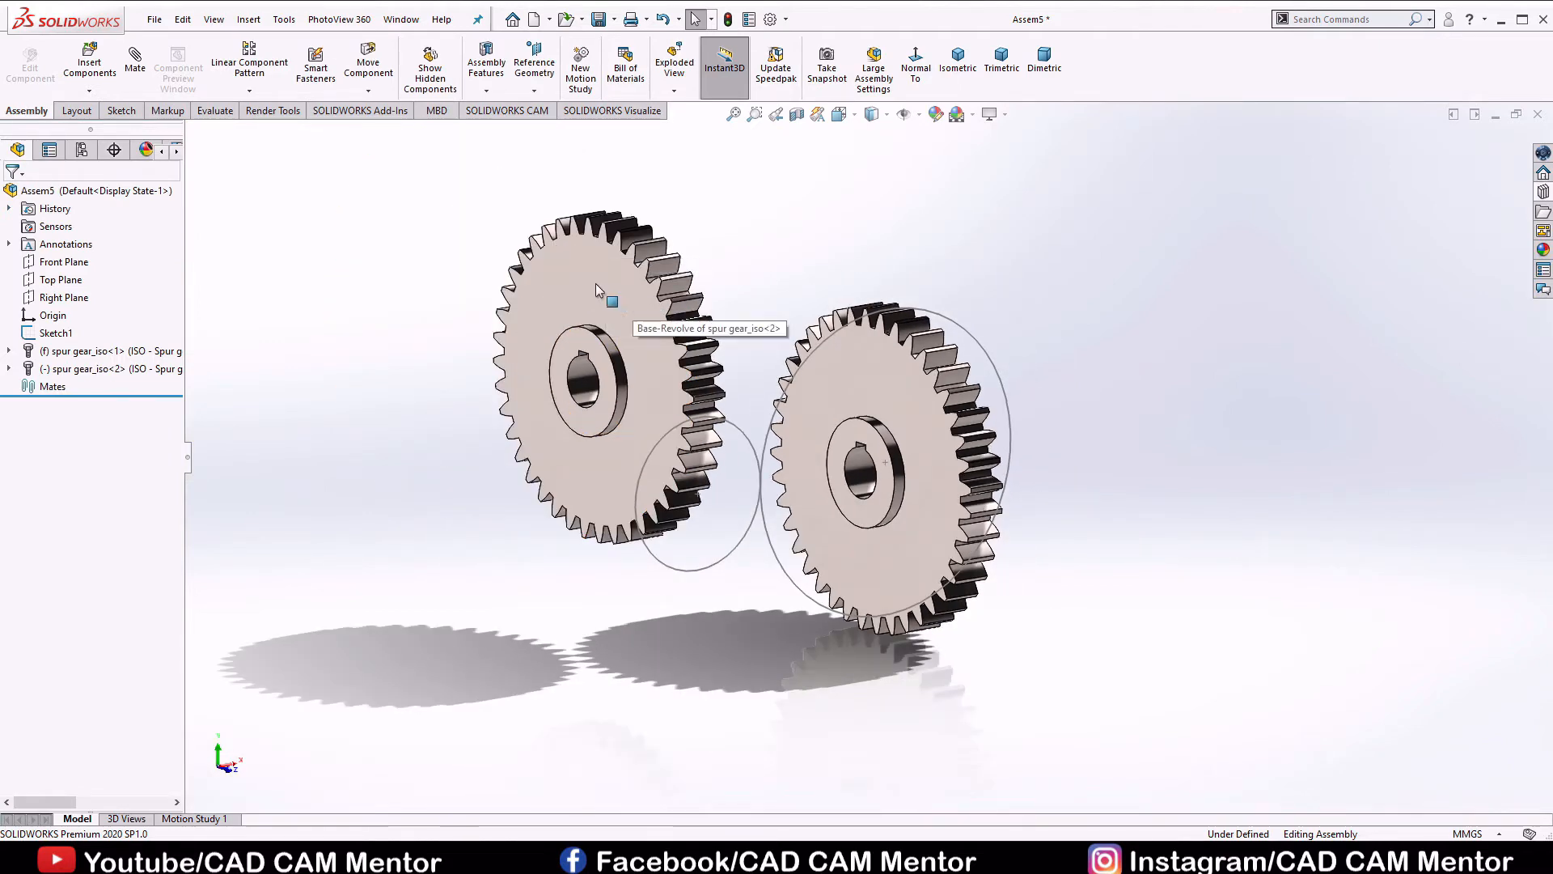
right_click(596, 283)
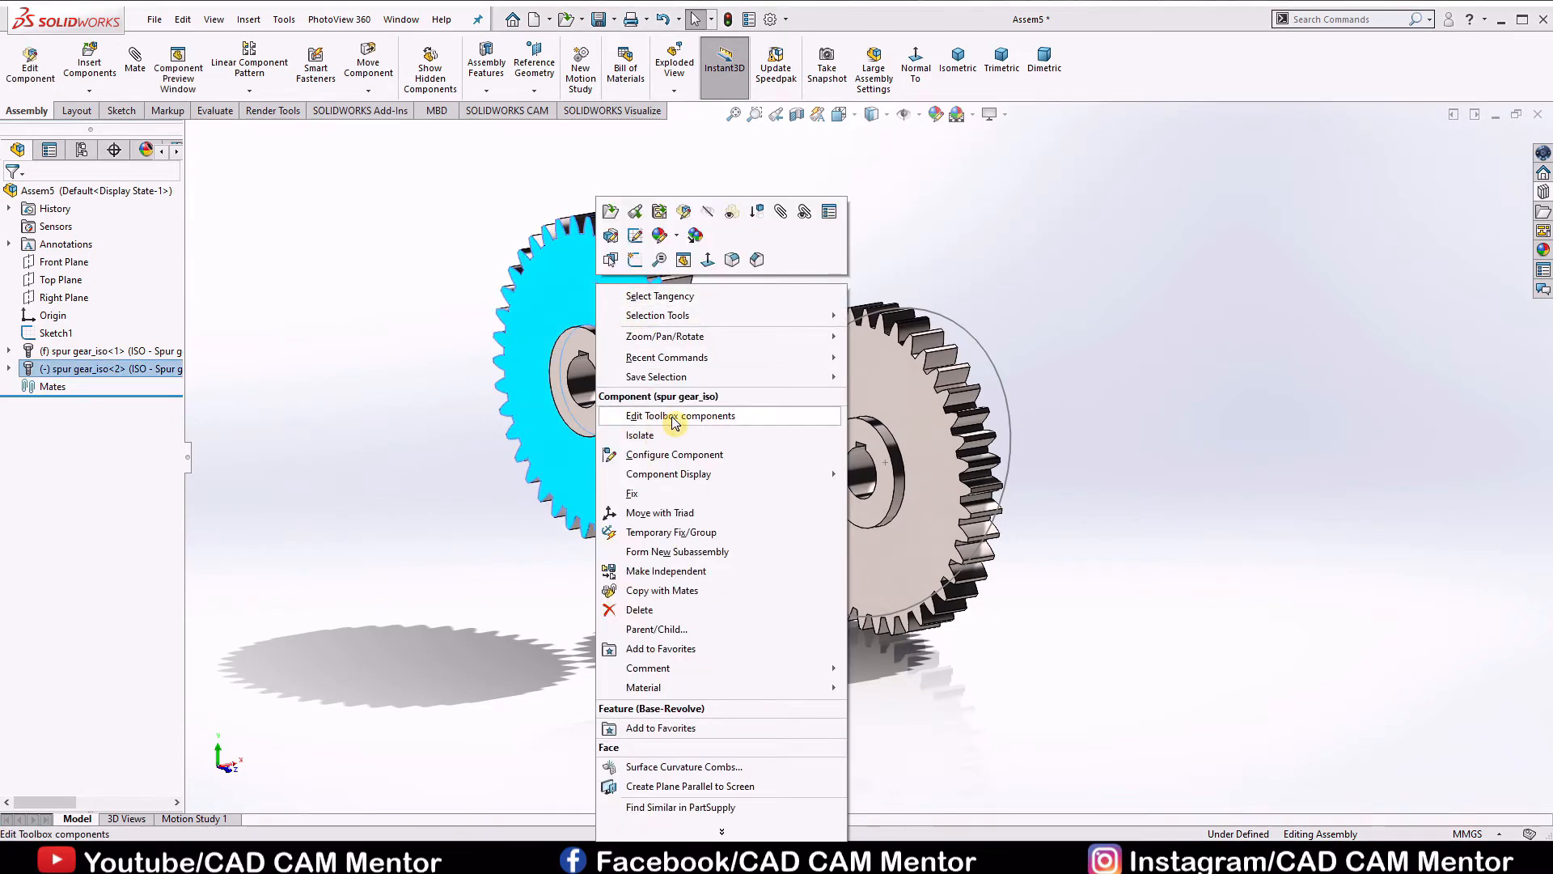
click(674, 416)
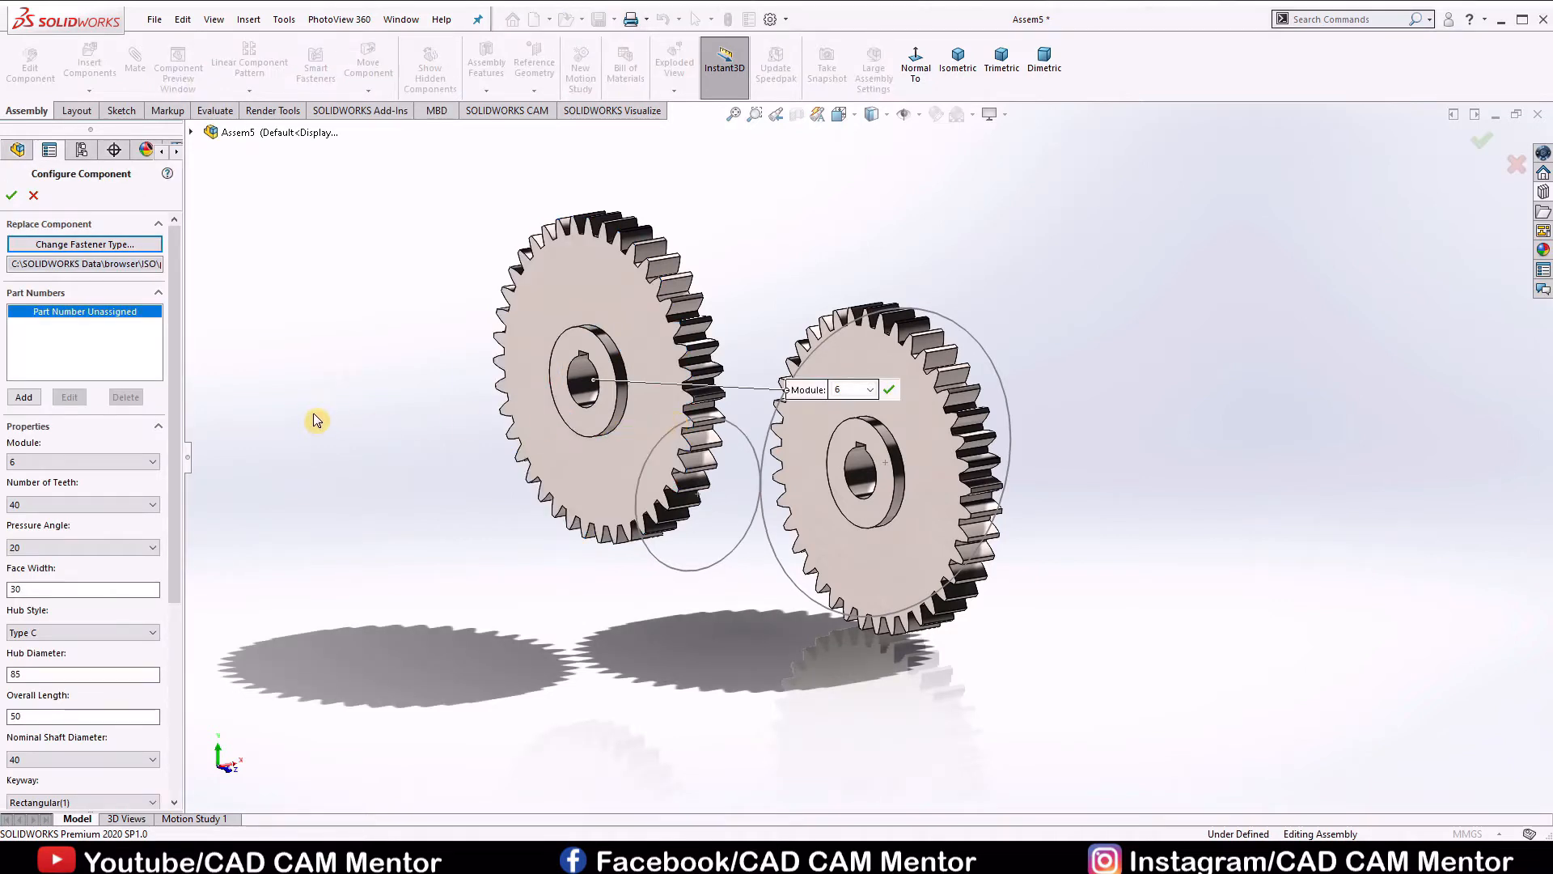
drag(177, 398, 190, 495)
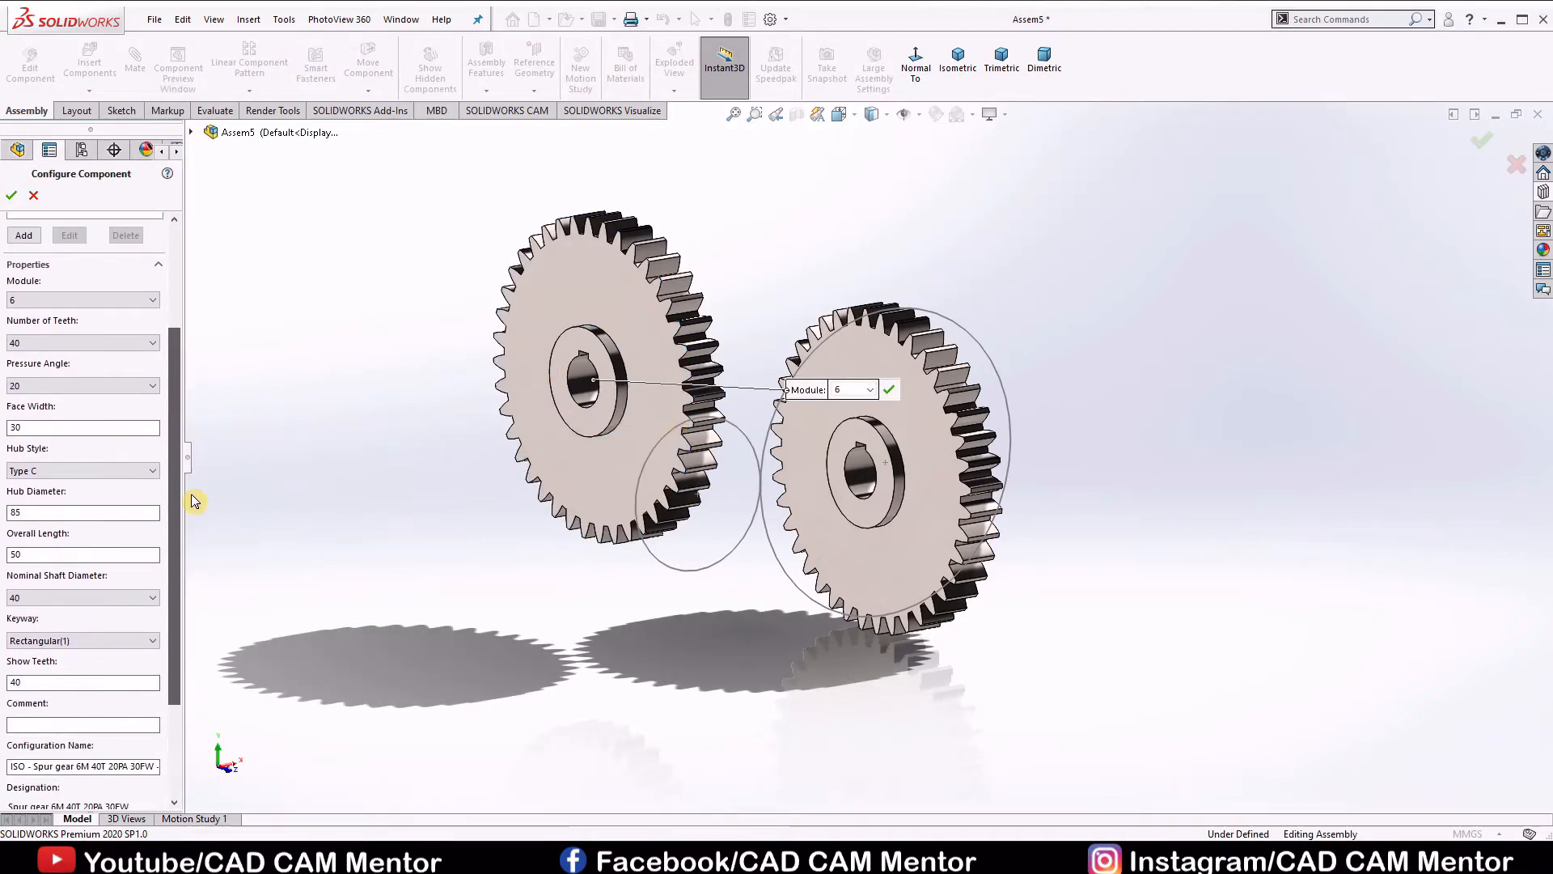
click(114, 301)
click(133, 343)
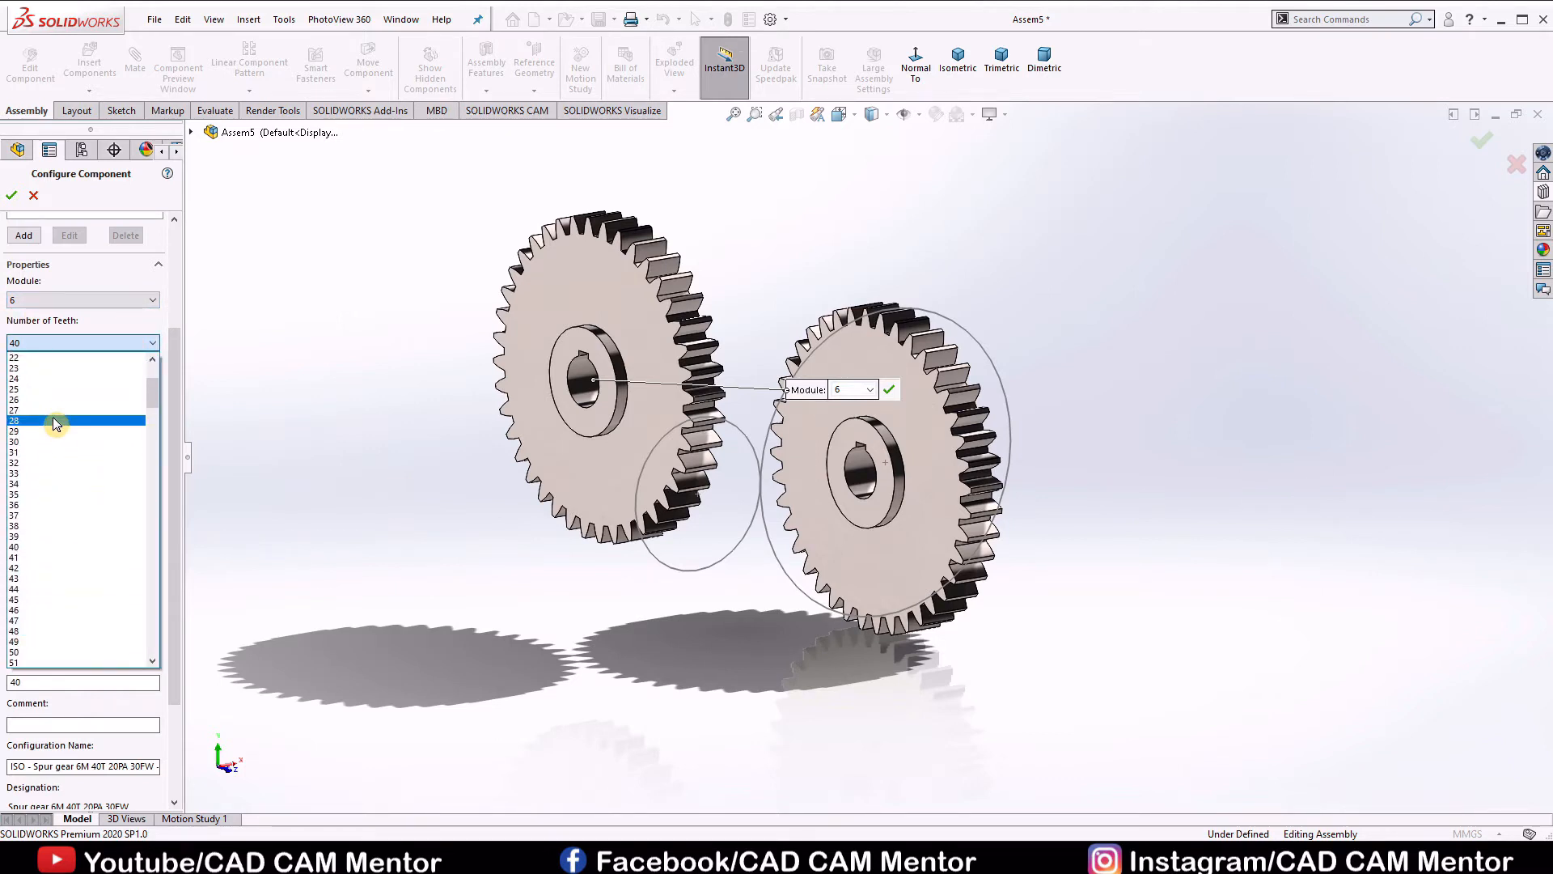
scroll(56, 385, up, 2)
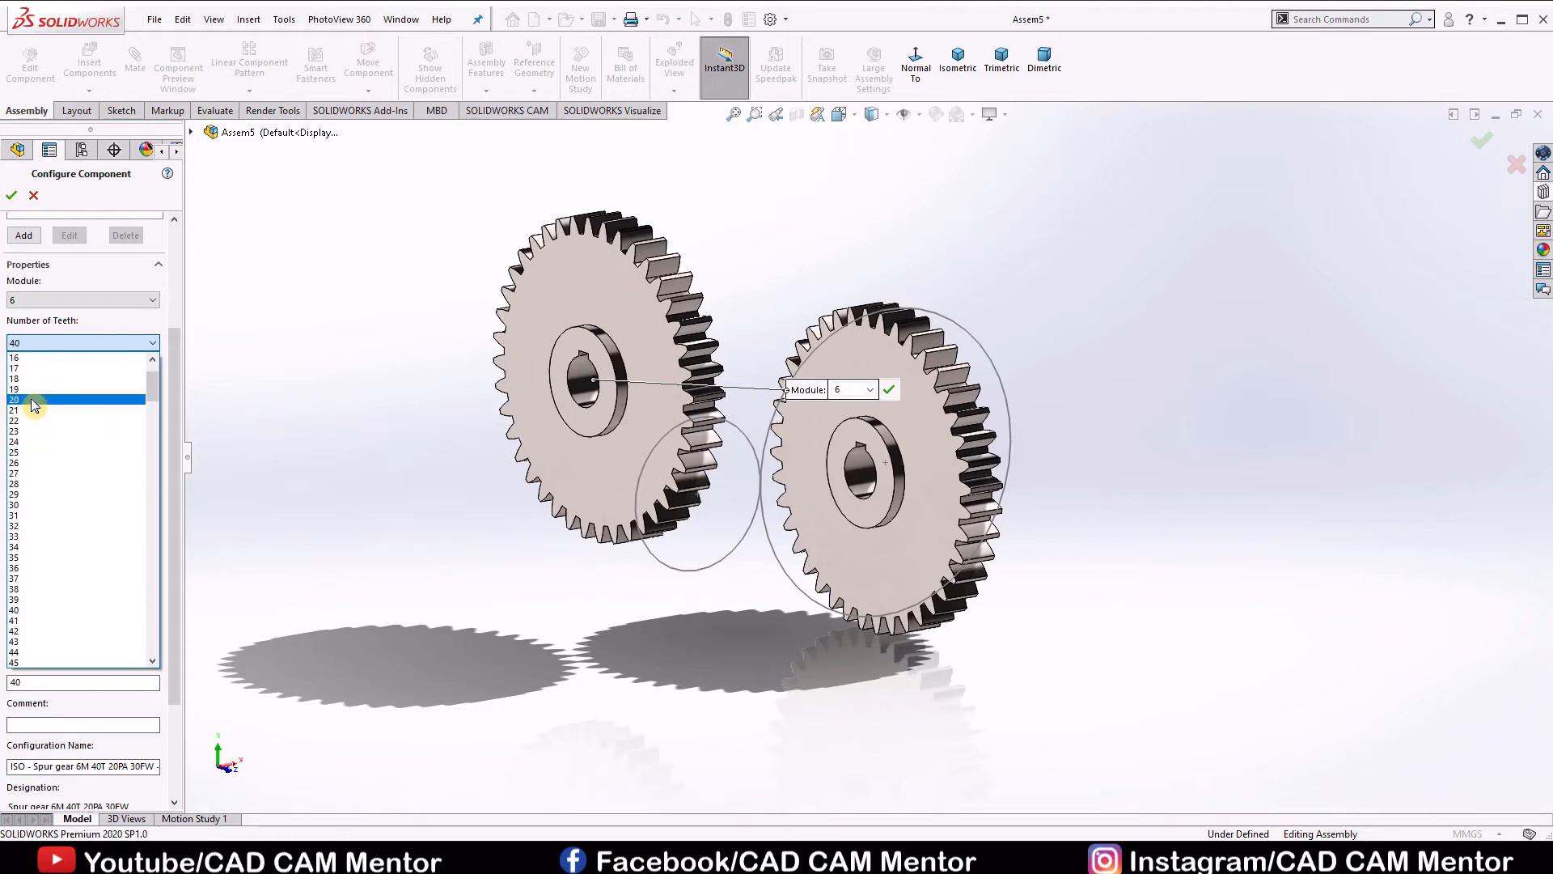
click(31, 398)
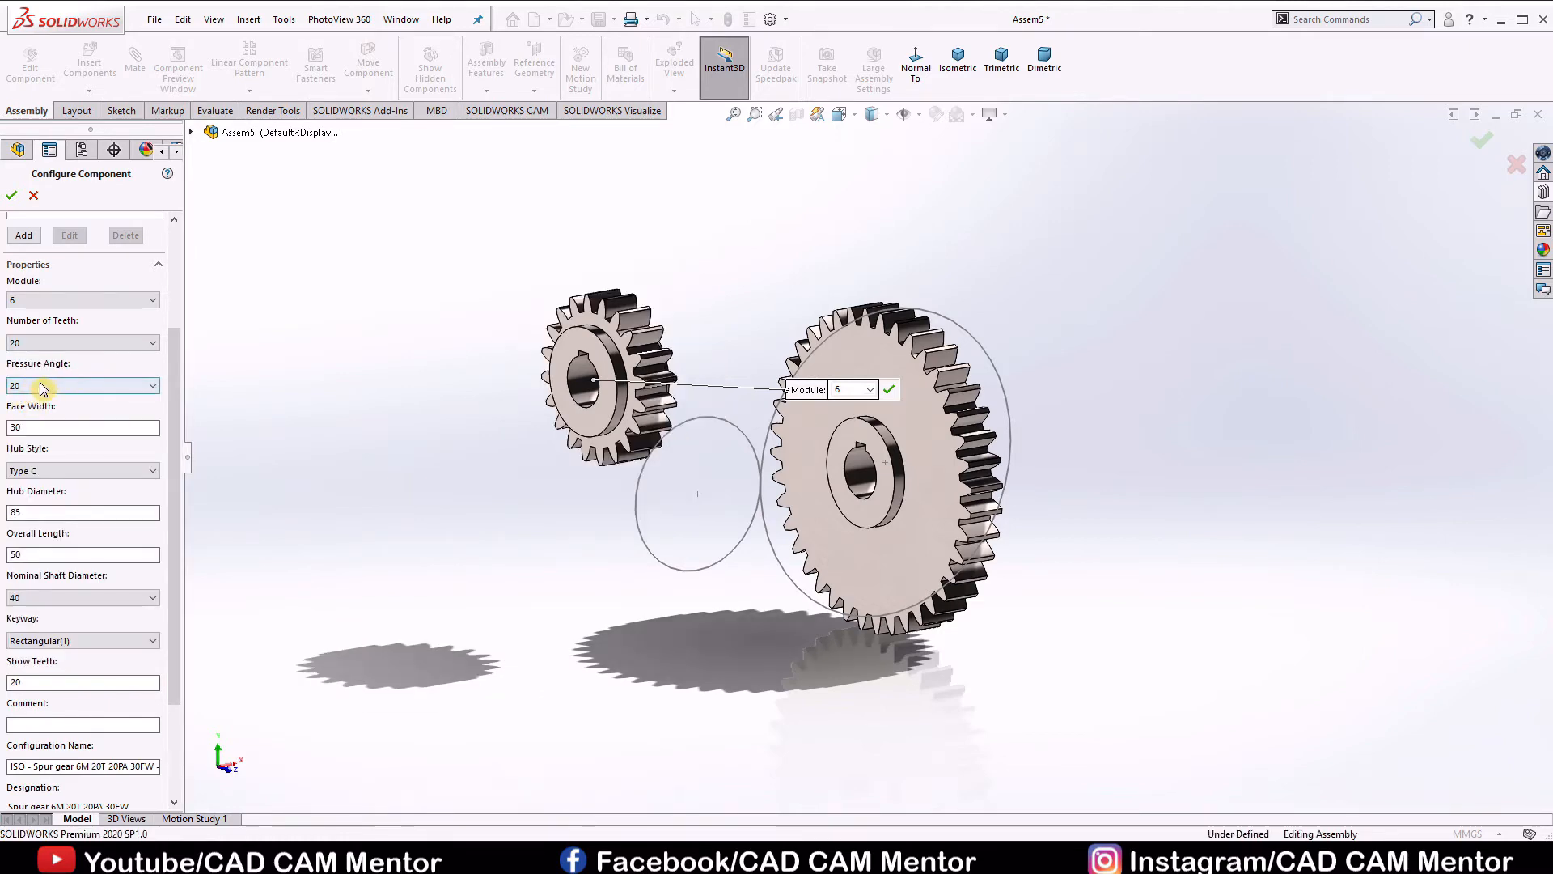
Set the second gear's hub diameter to 50
scroll(636, 362, down, 5)
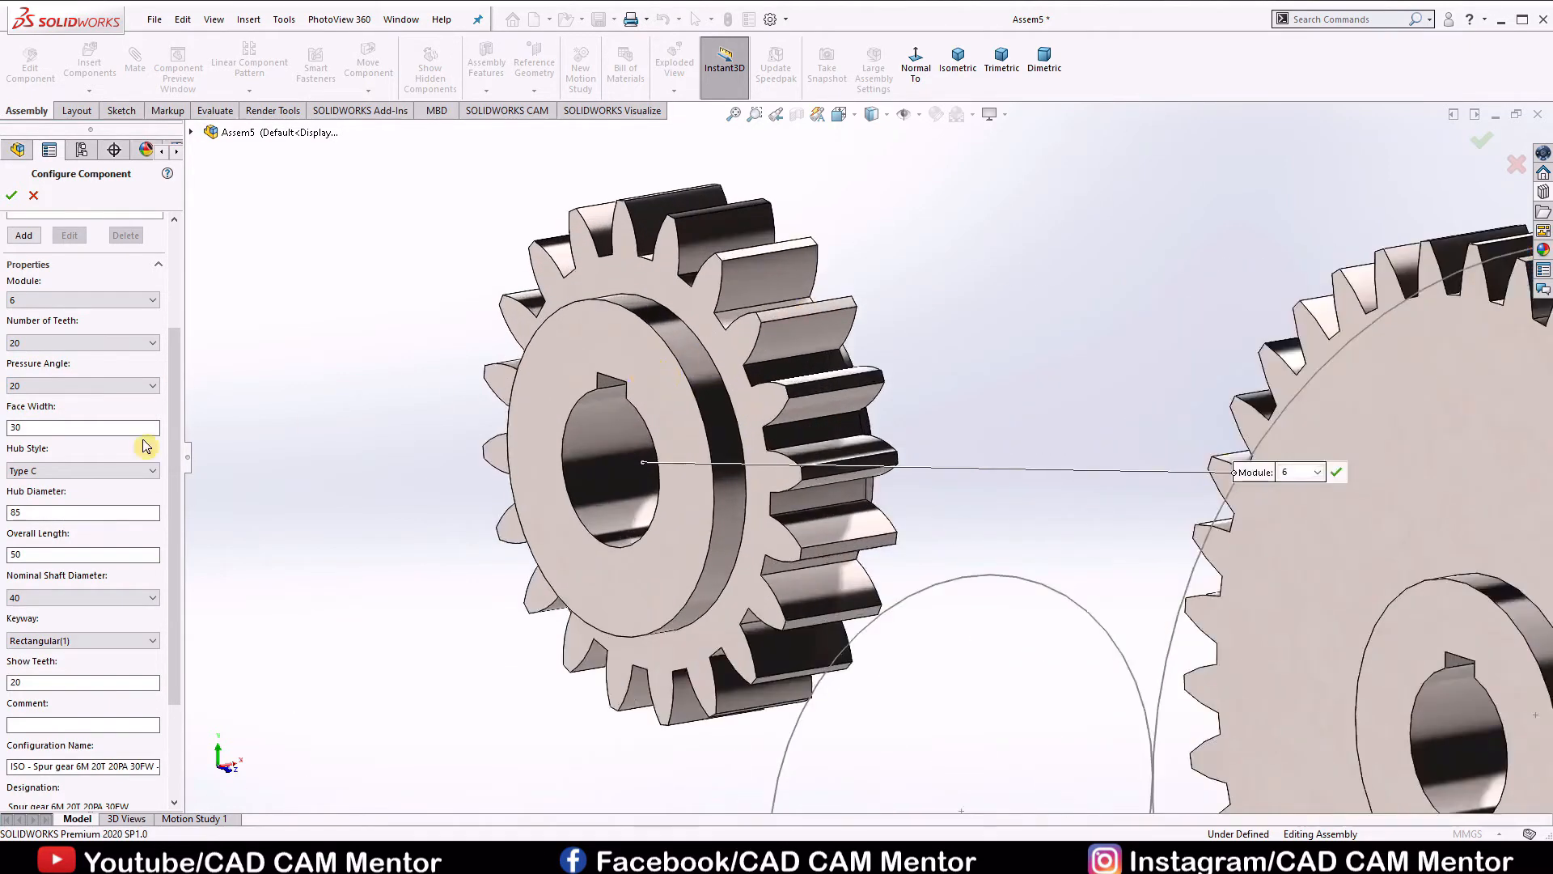
scroll(105, 409, down, 1)
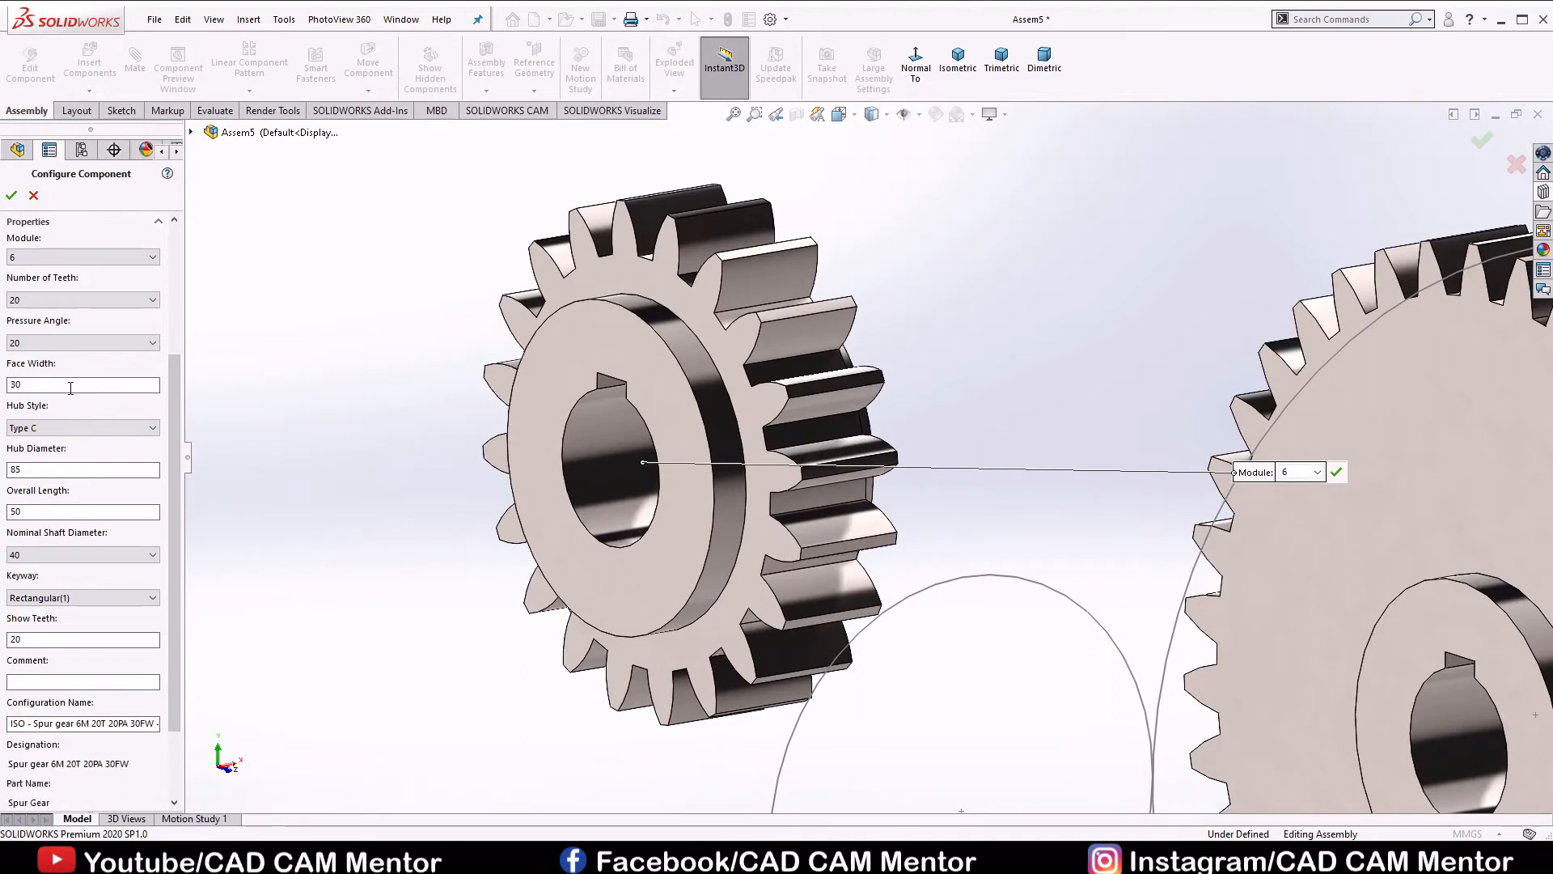
scroll(171, 408, down, 1)
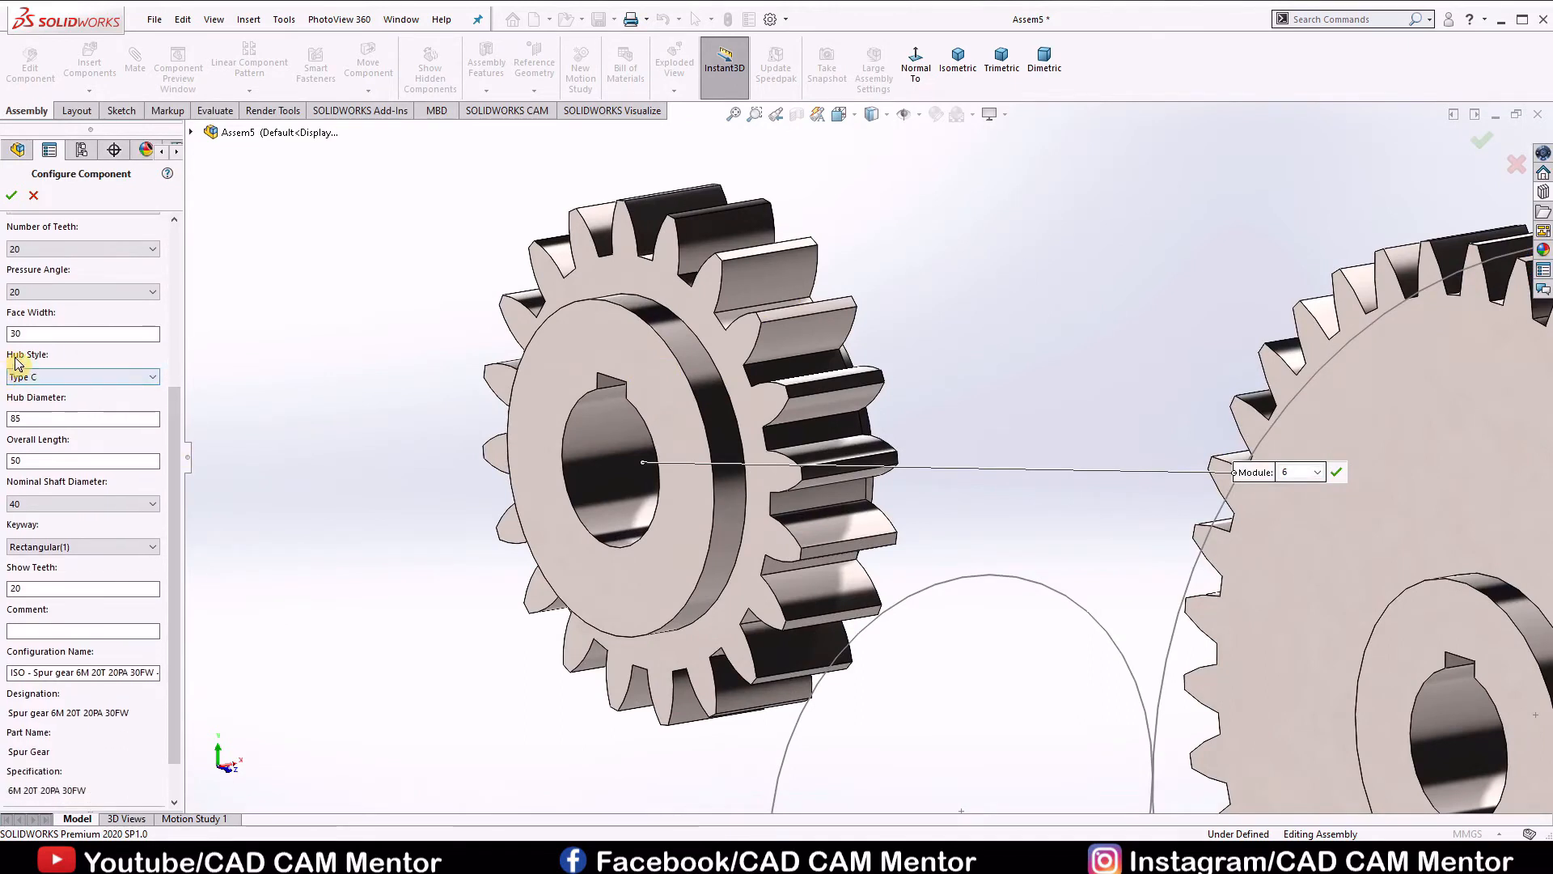
scroll(174, 437, down, 1)
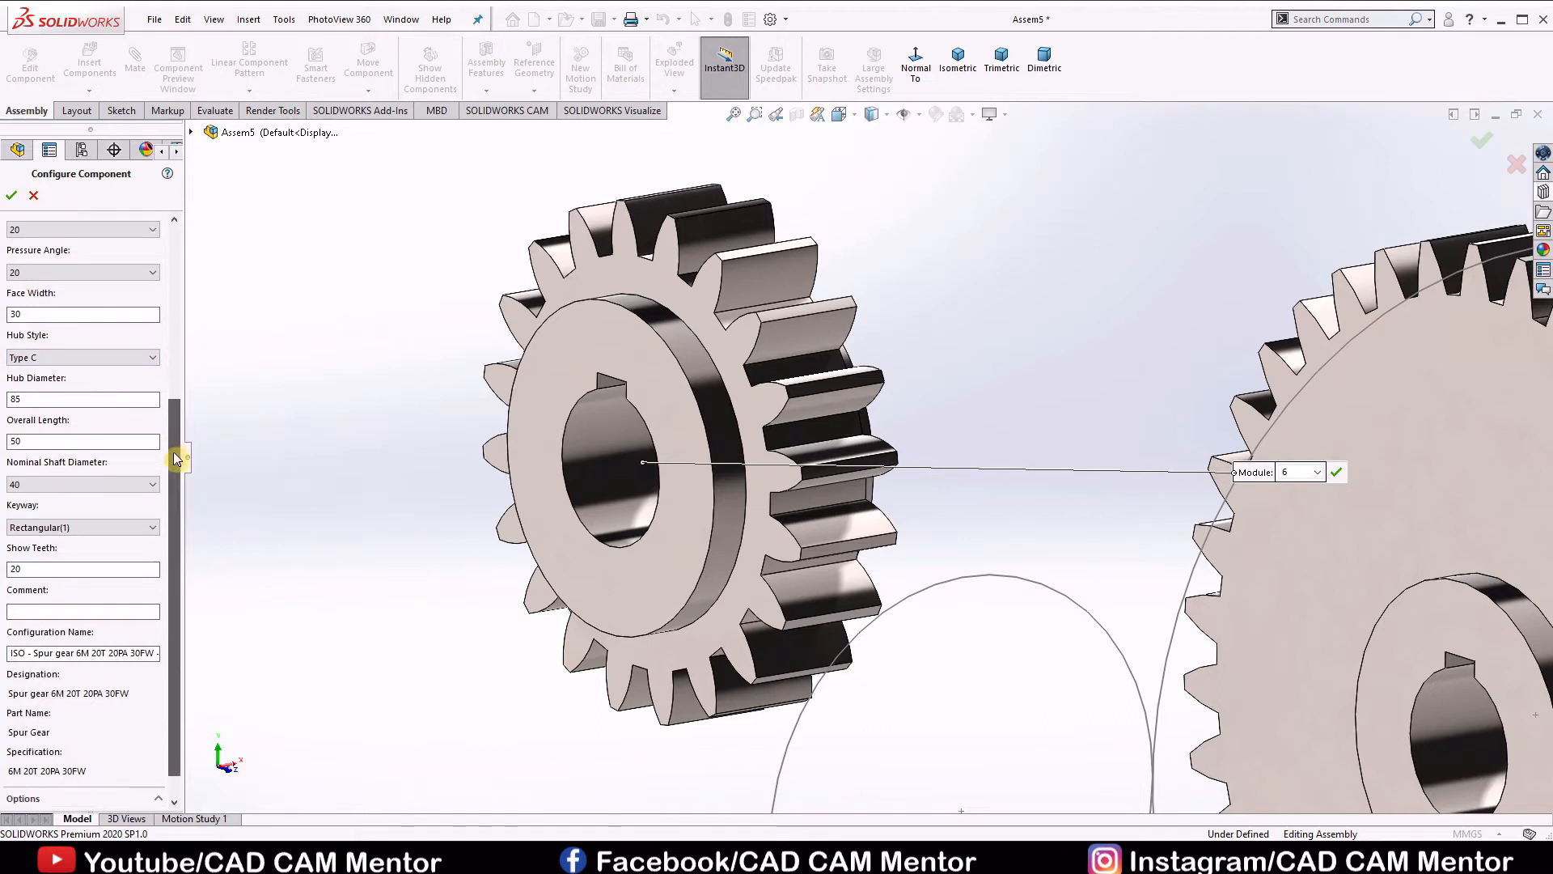
click(53, 393)
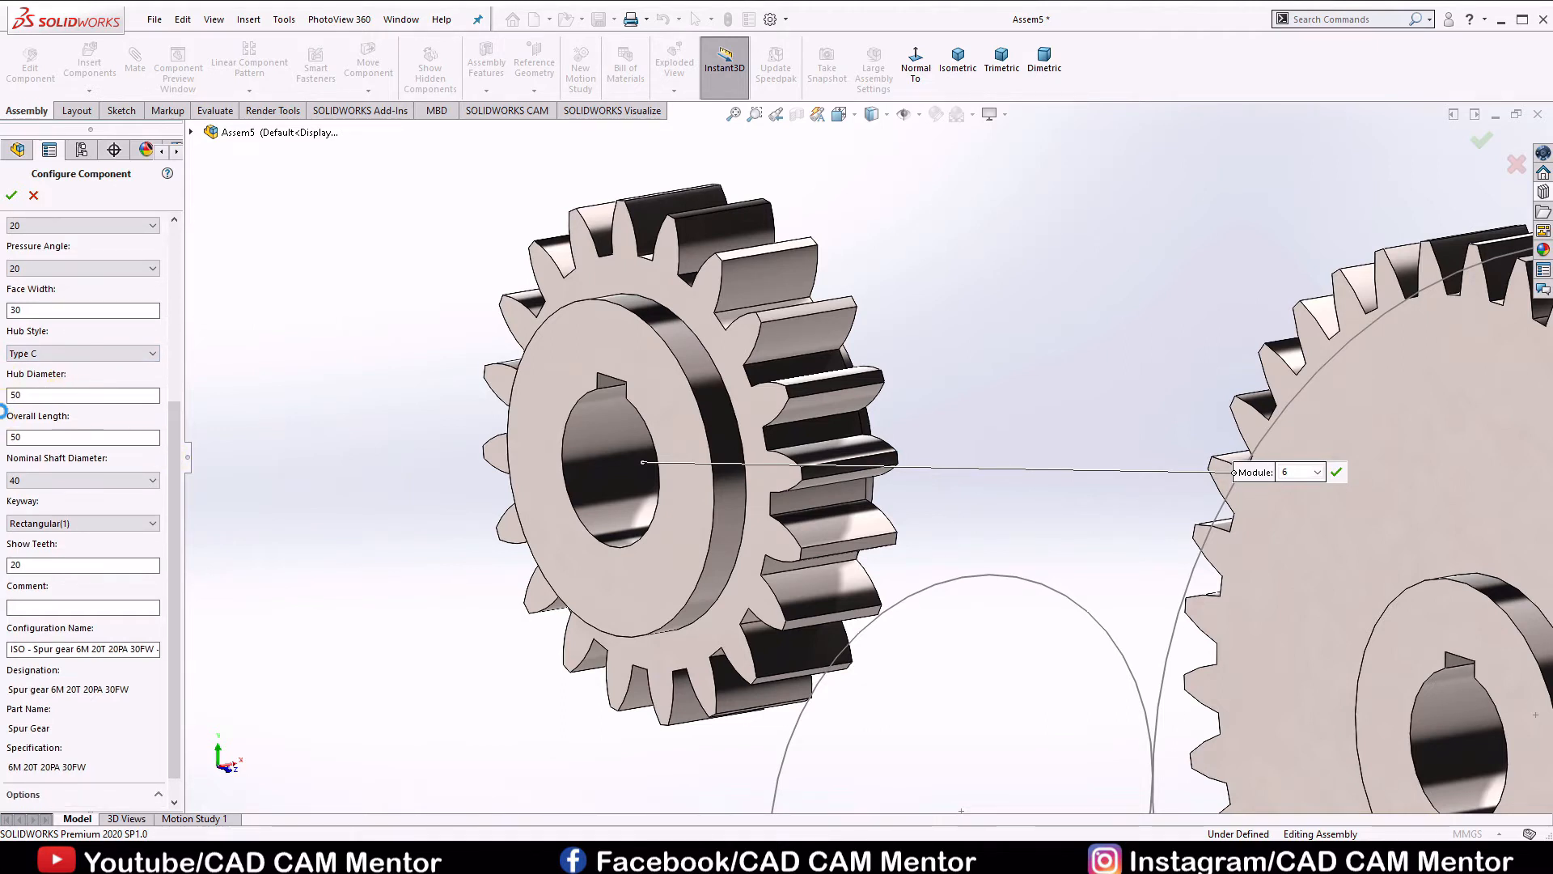
click(47, 415)
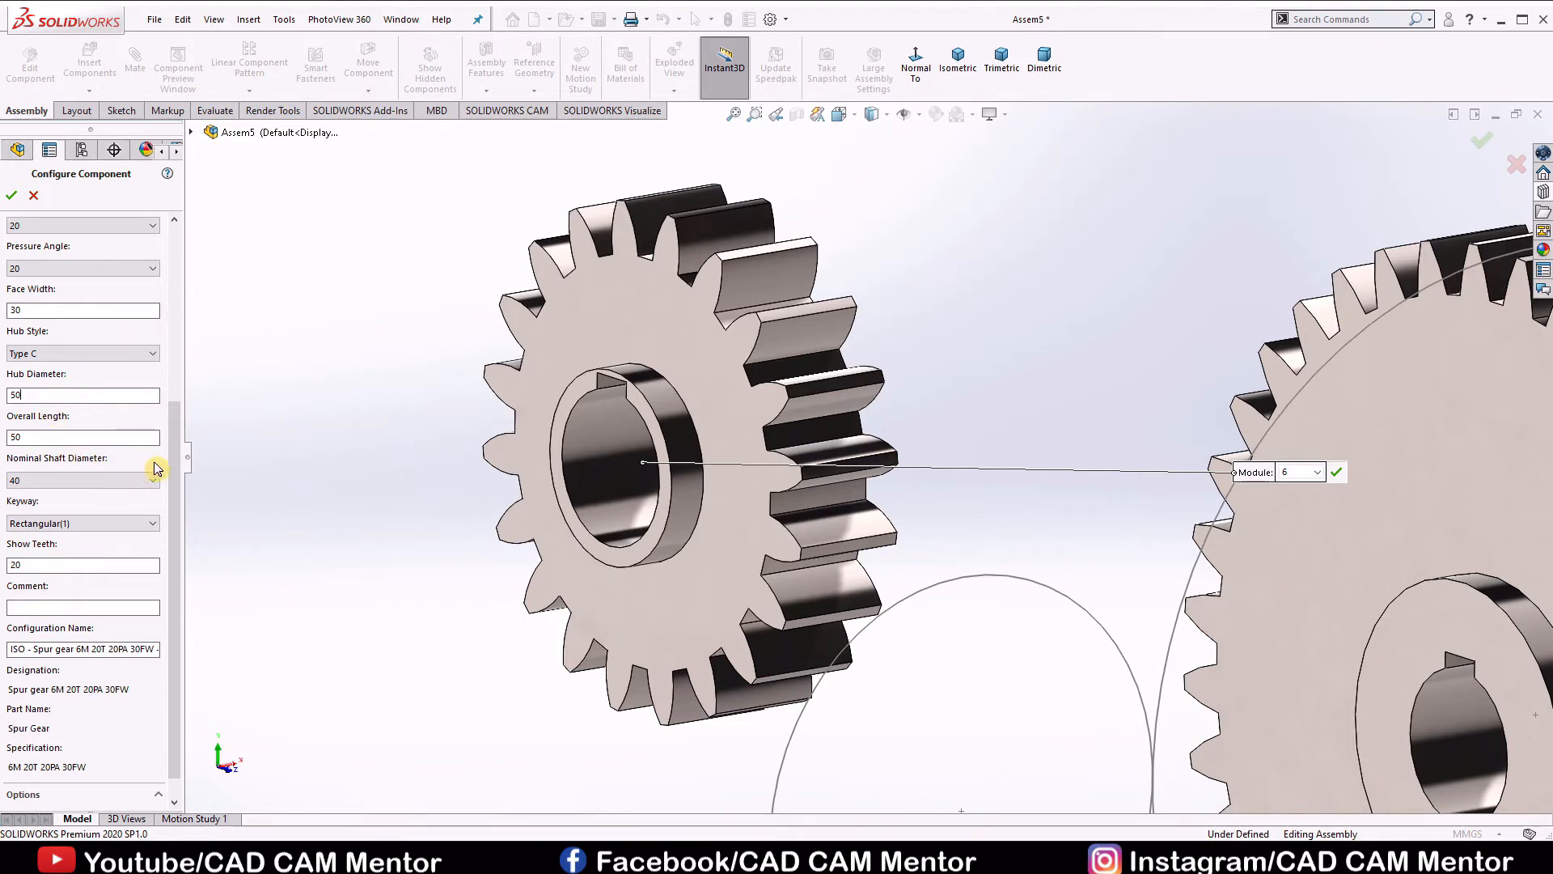
Set the second gear's nominal shaft diameter to 20, add a Square(1) keyway and accept the configuration
scroll(173, 487, down, 1)
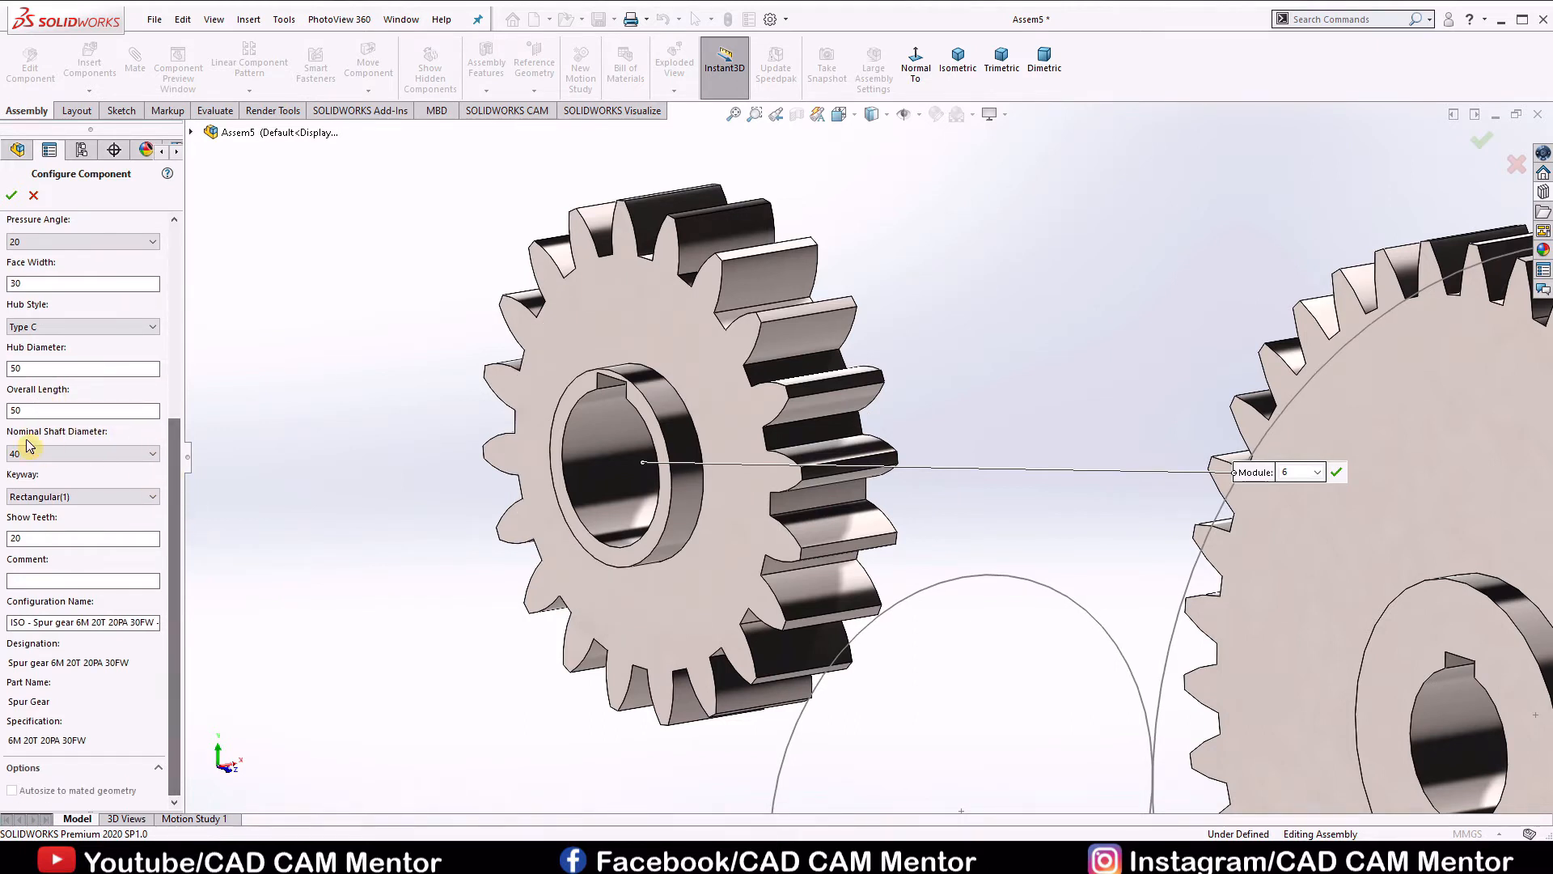
click(109, 457)
scroll(69, 540, up, 10)
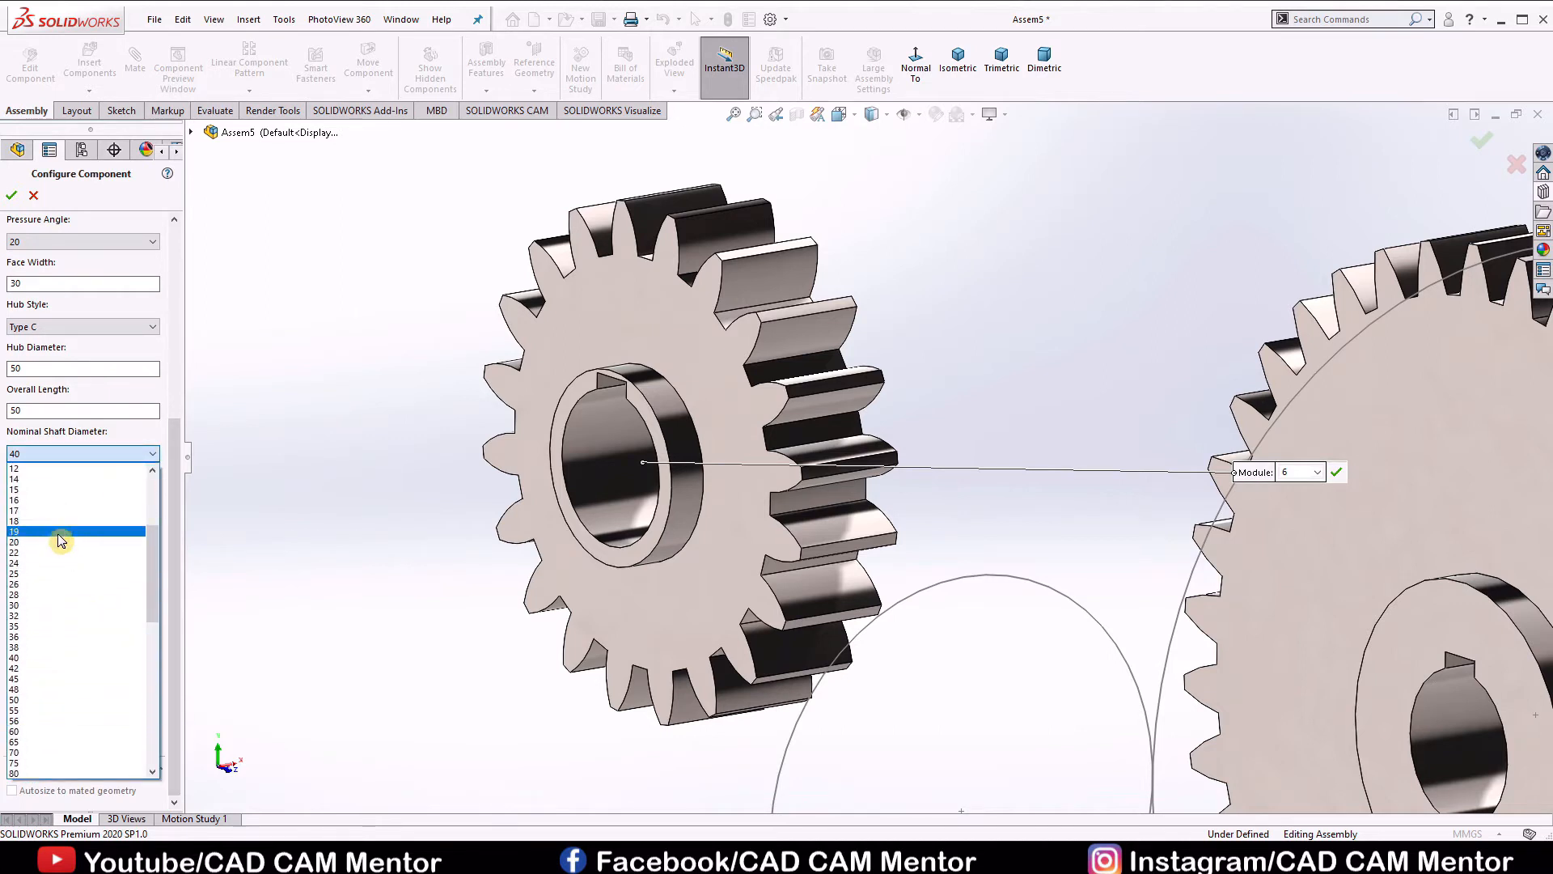
click(50, 541)
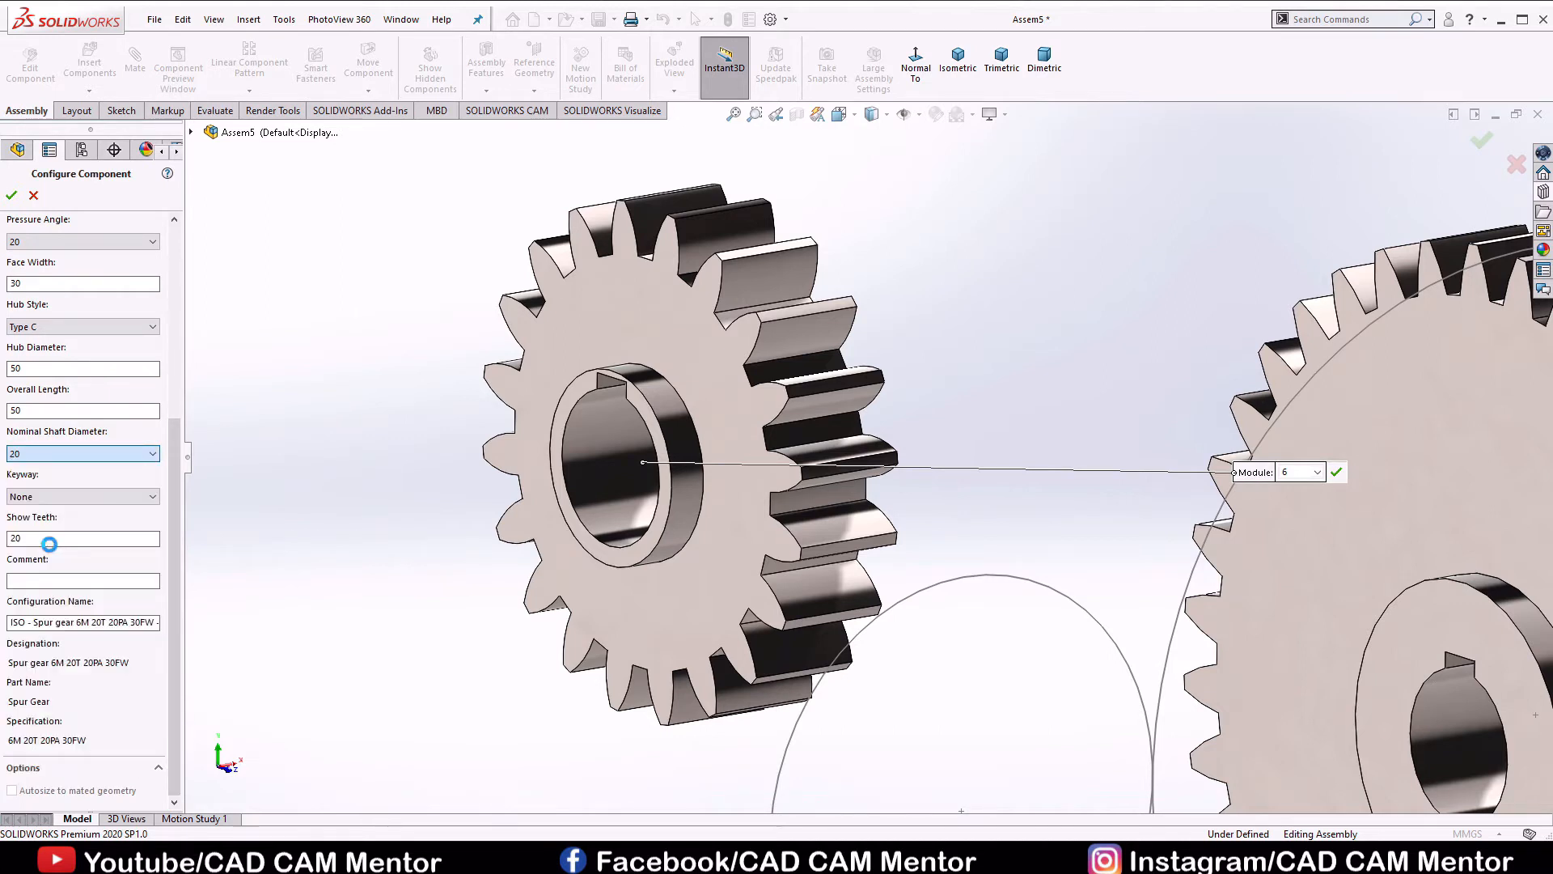
click(61, 501)
click(60, 517)
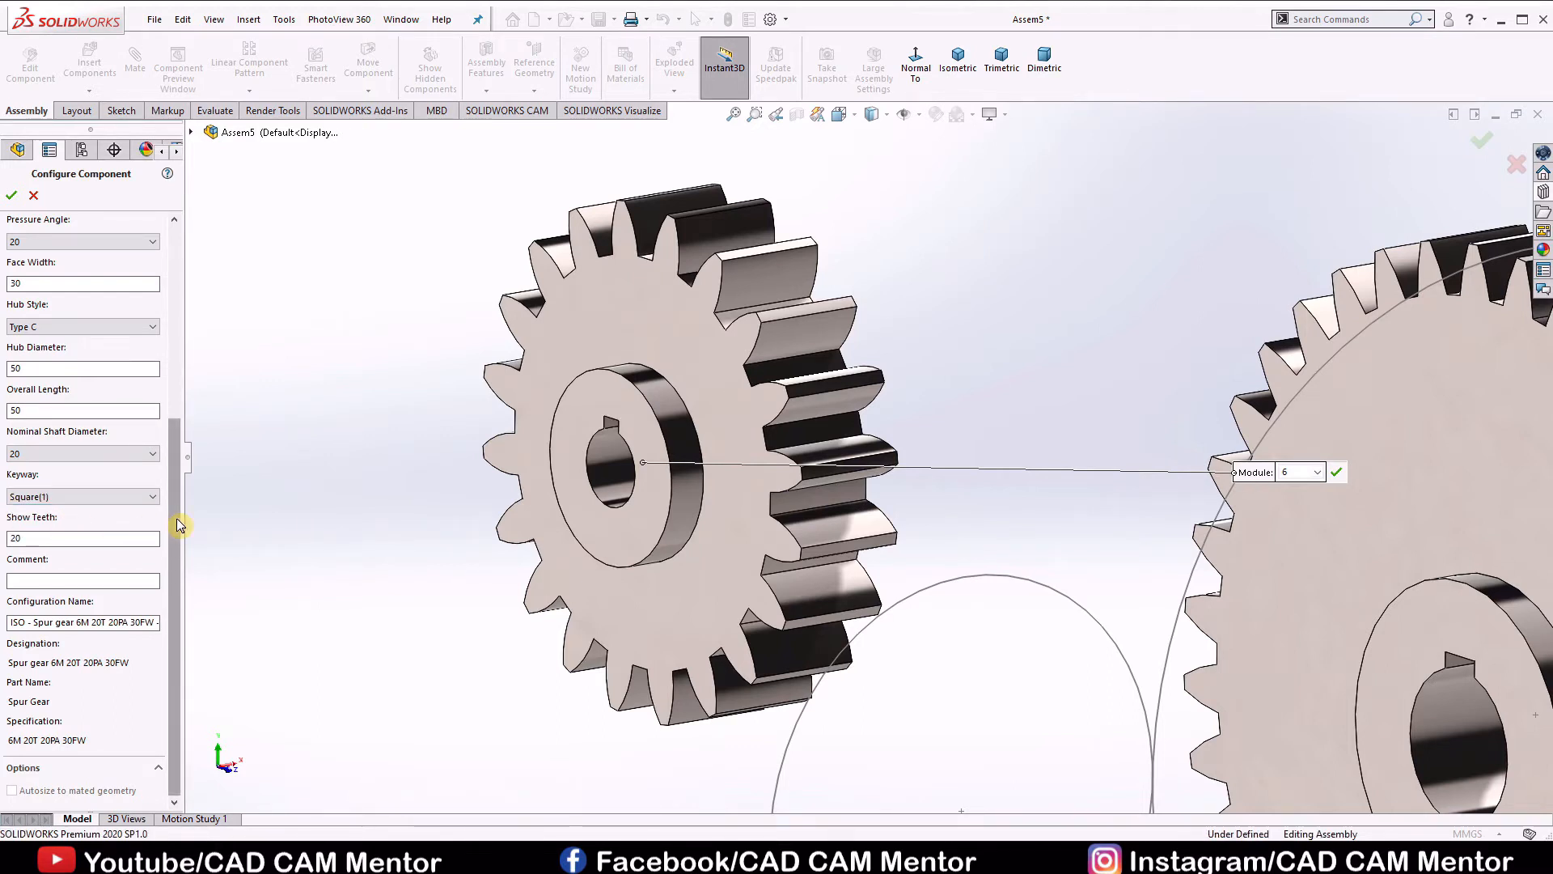
scroll(775, 507, up, 3)
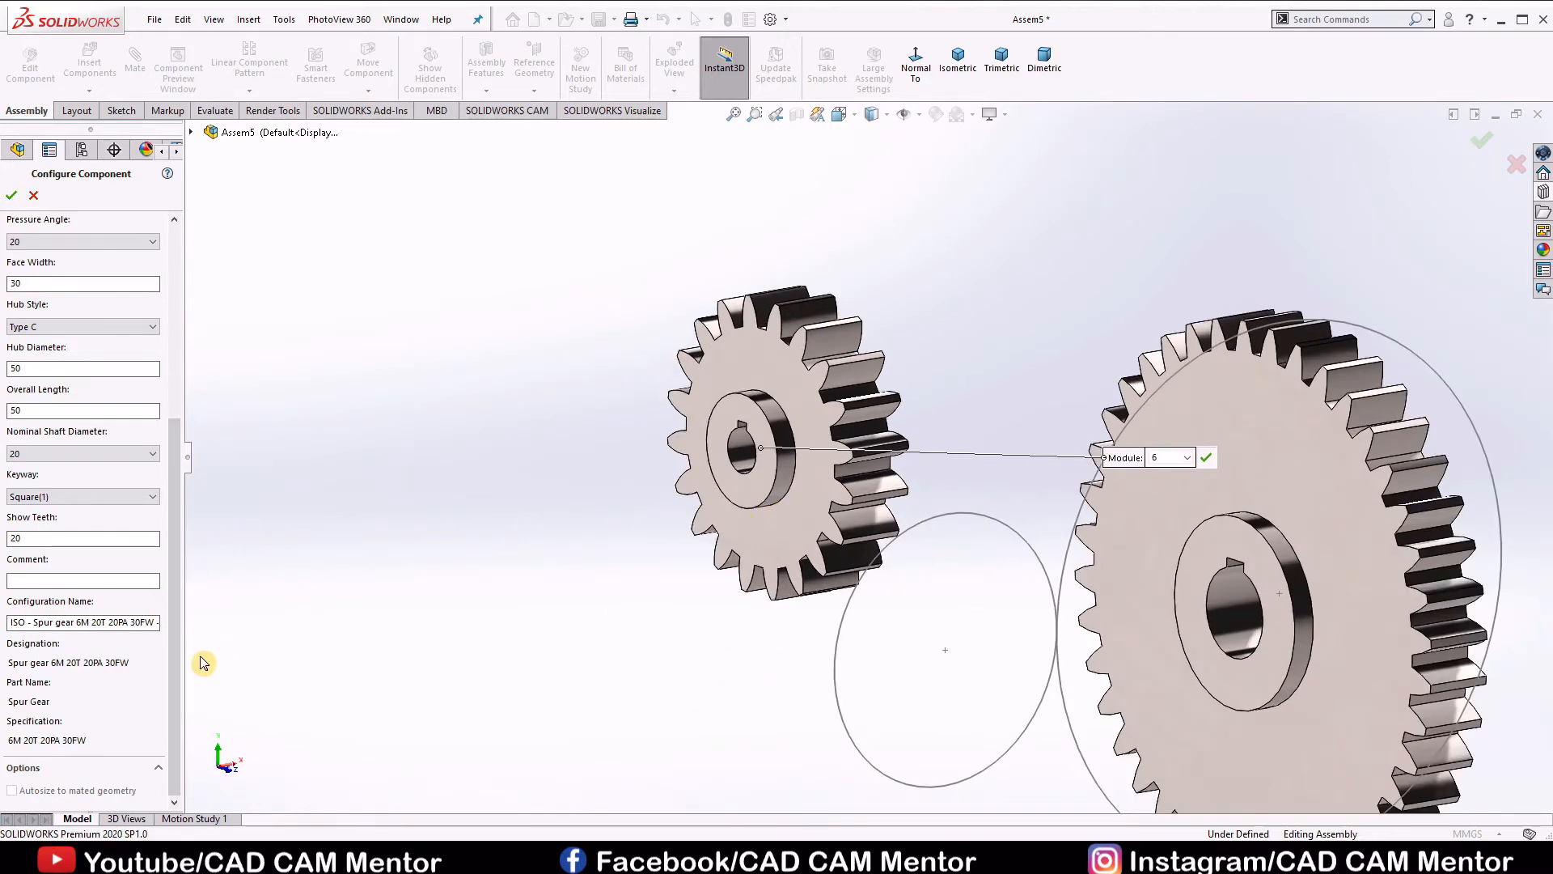
click(11, 195)
scroll(956, 483, down, 1)
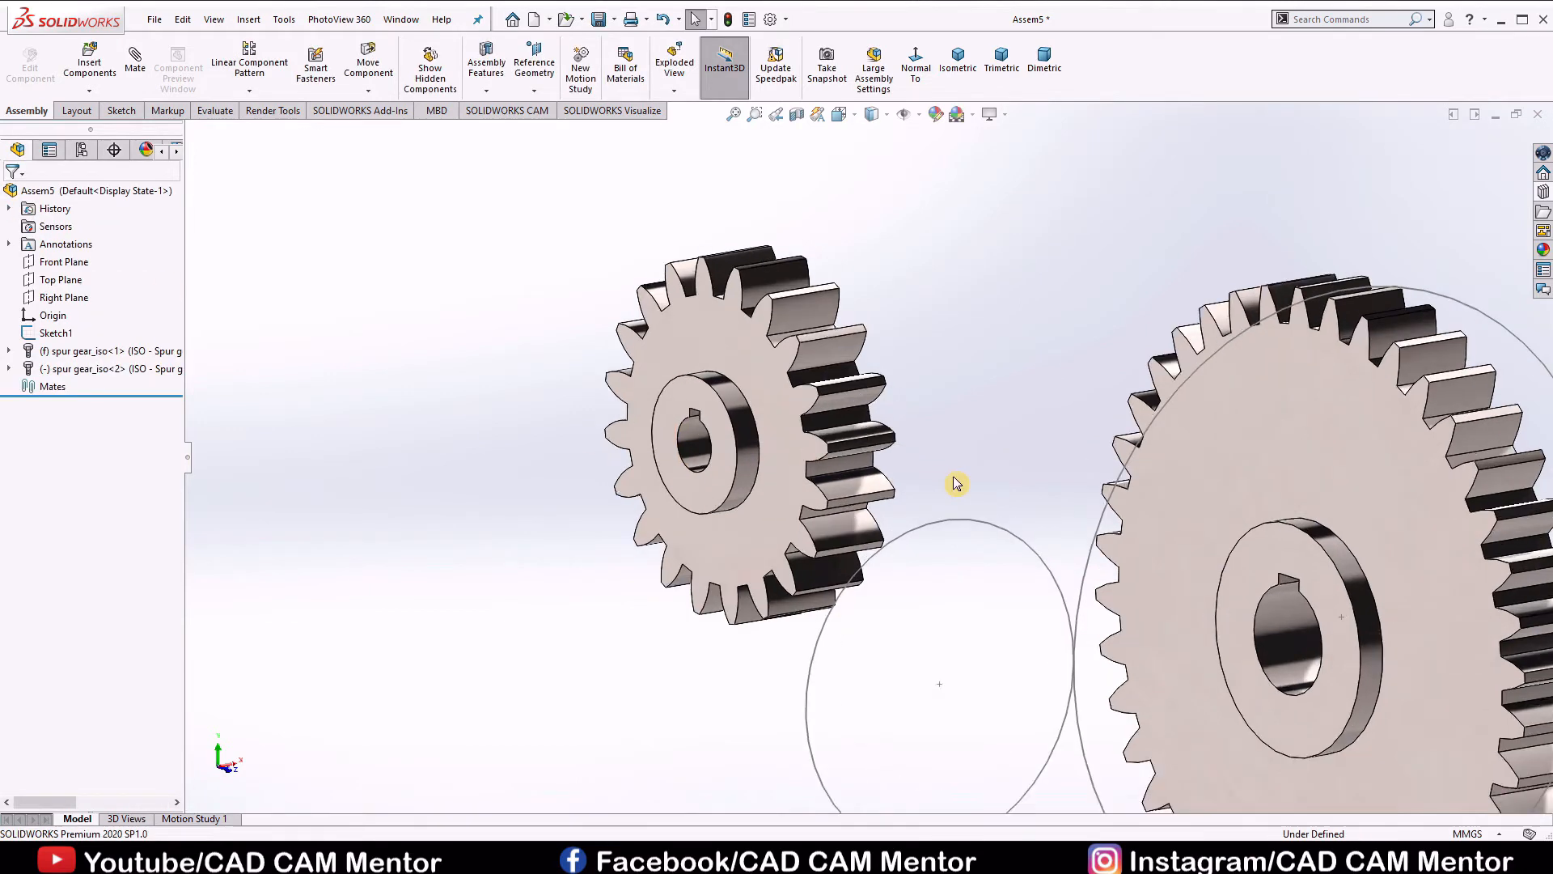
scroll(956, 483, up, 3)
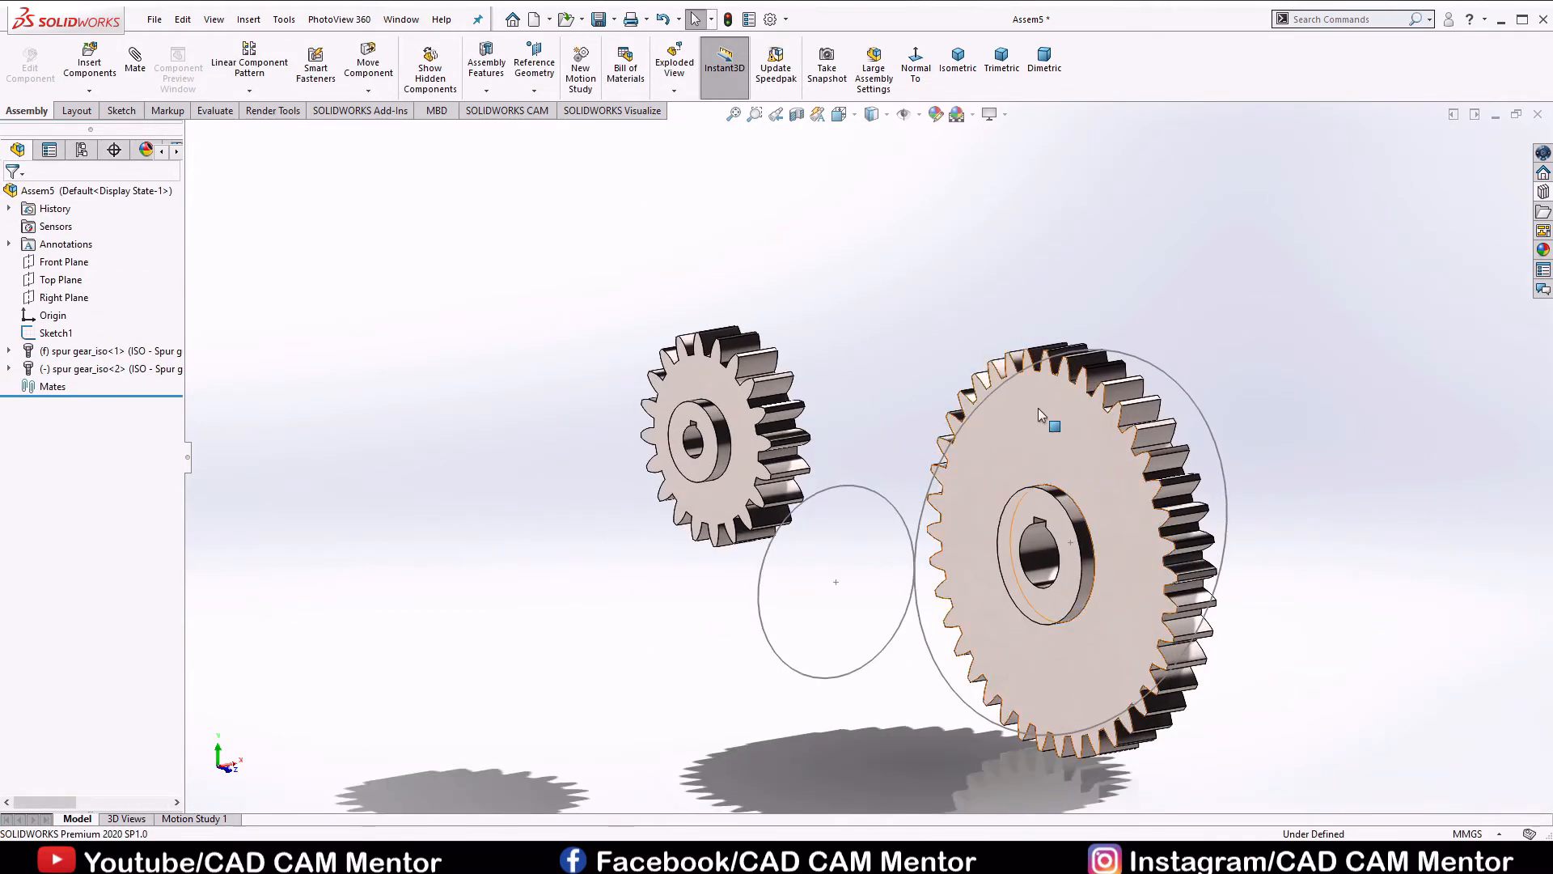
Float the large 40-tooth gear so that it is no longer fixed in the assembly
right_click(1039, 411)
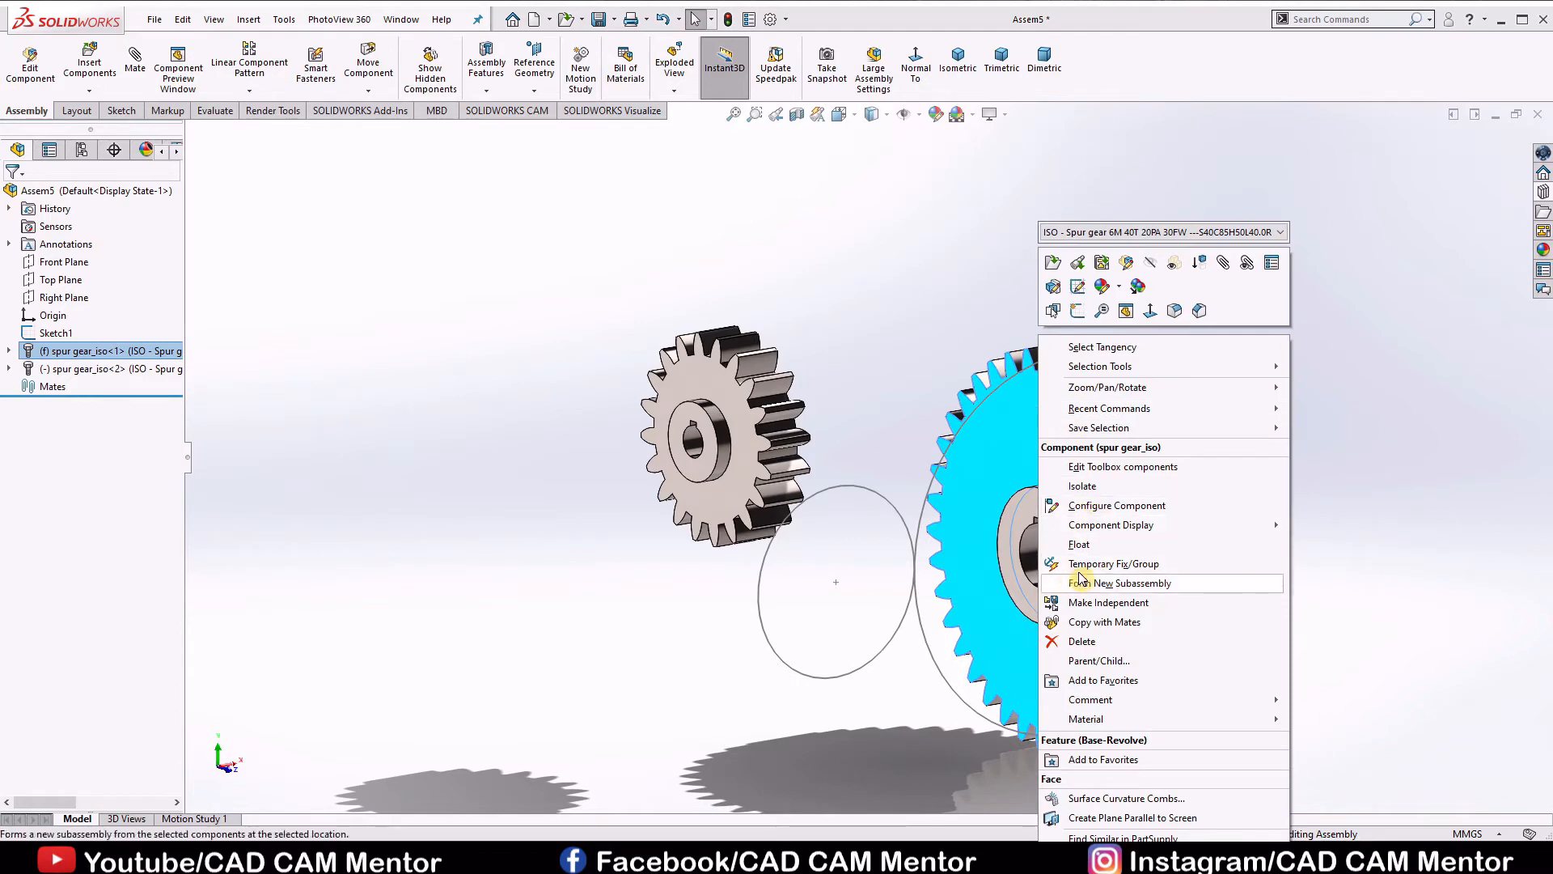
click(1088, 544)
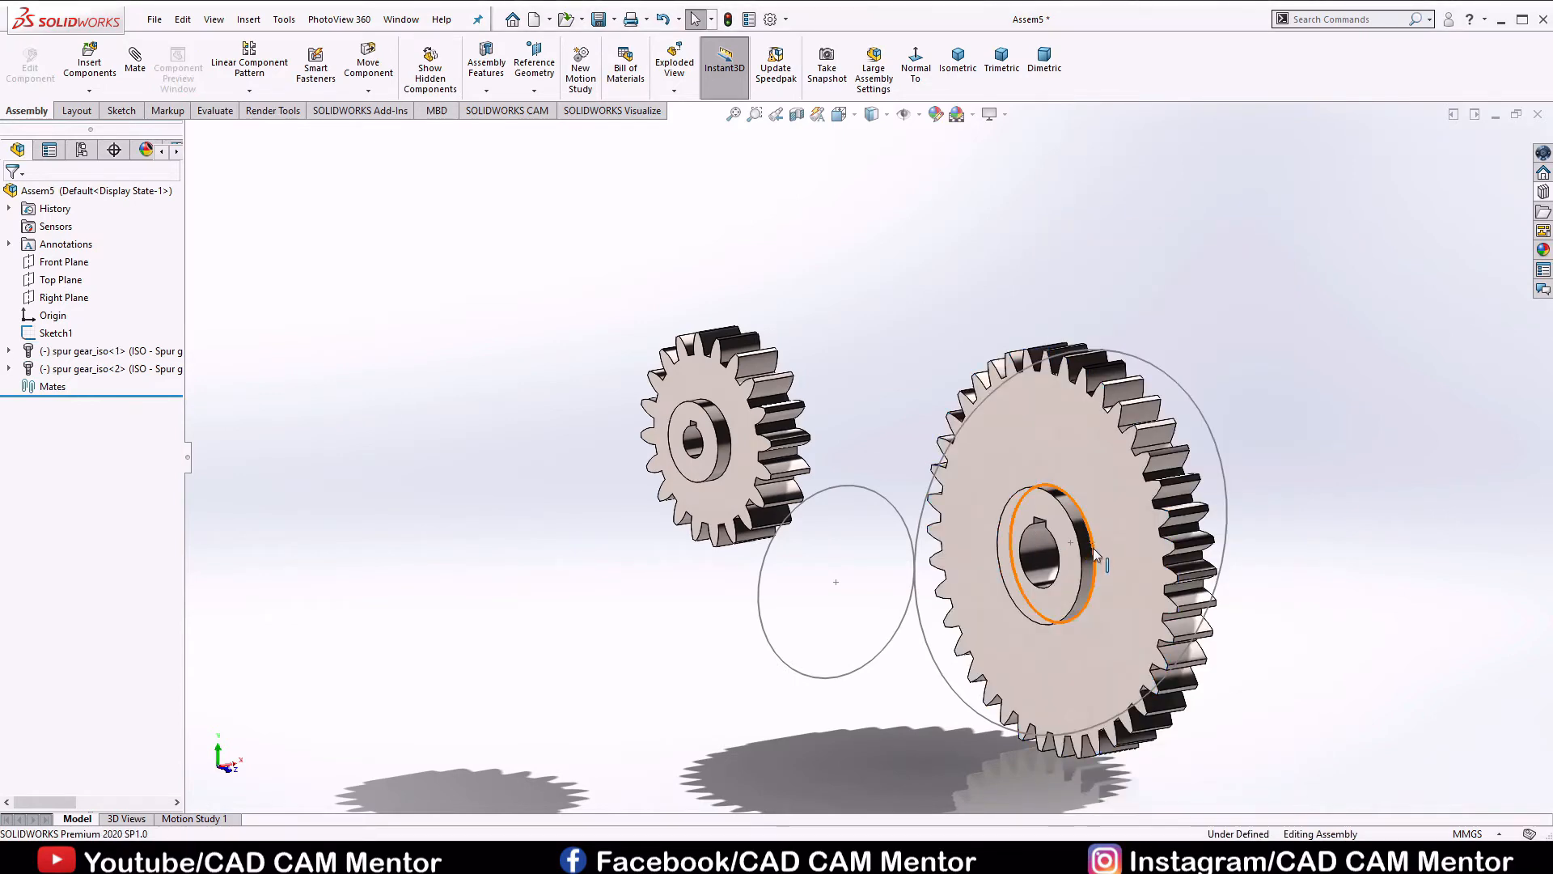
scroll(1093, 547, down, 2)
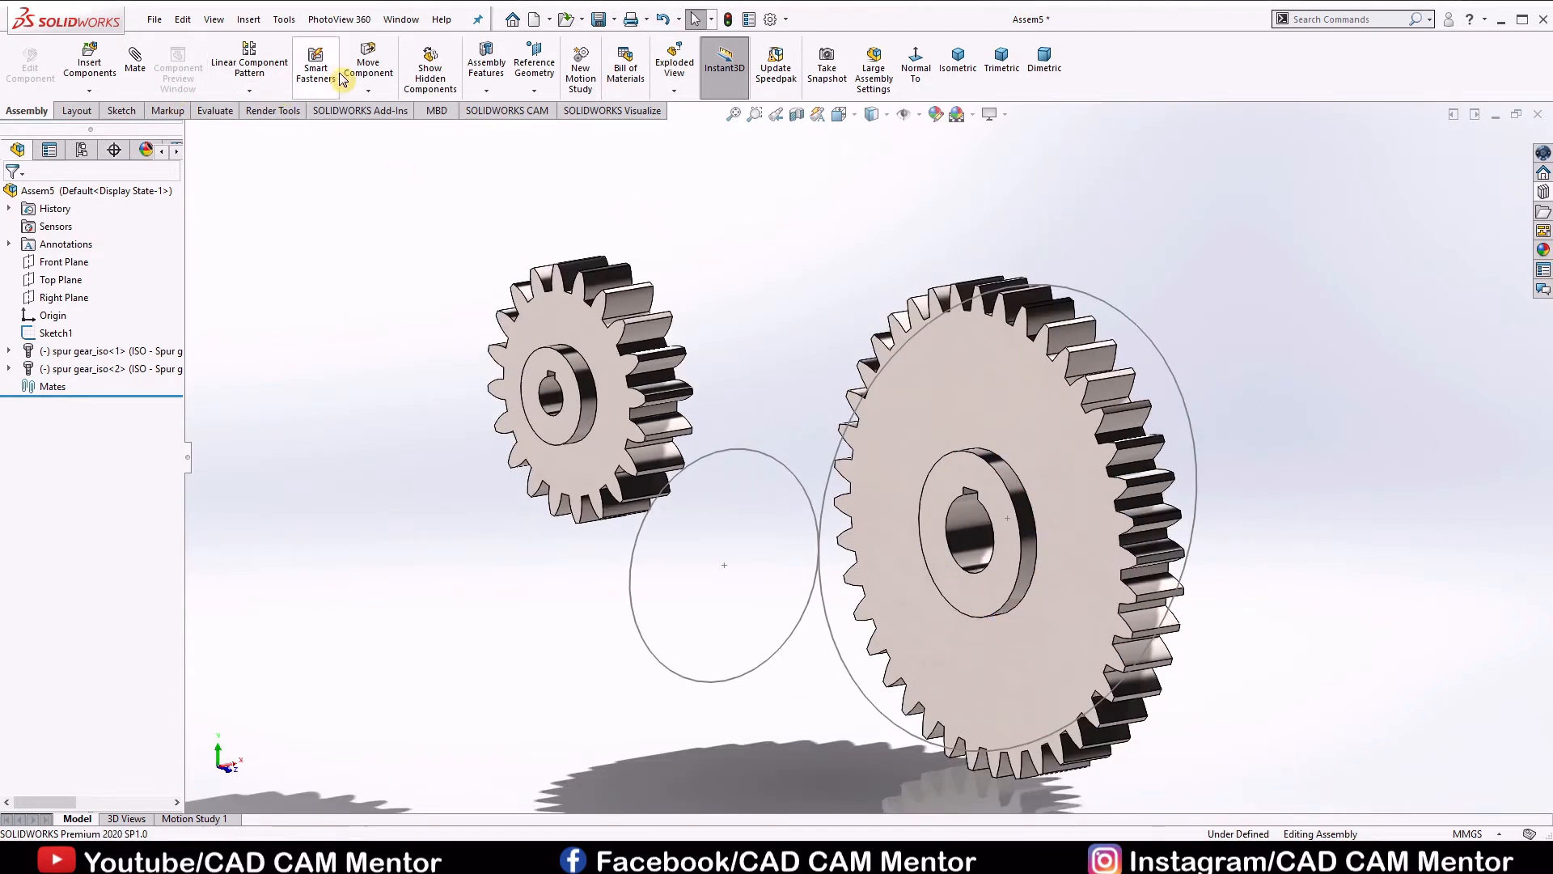
Rotate both gears freely with Rotate Component until their faces are roughly parallel to the circle sketch, and accept
click(368, 90)
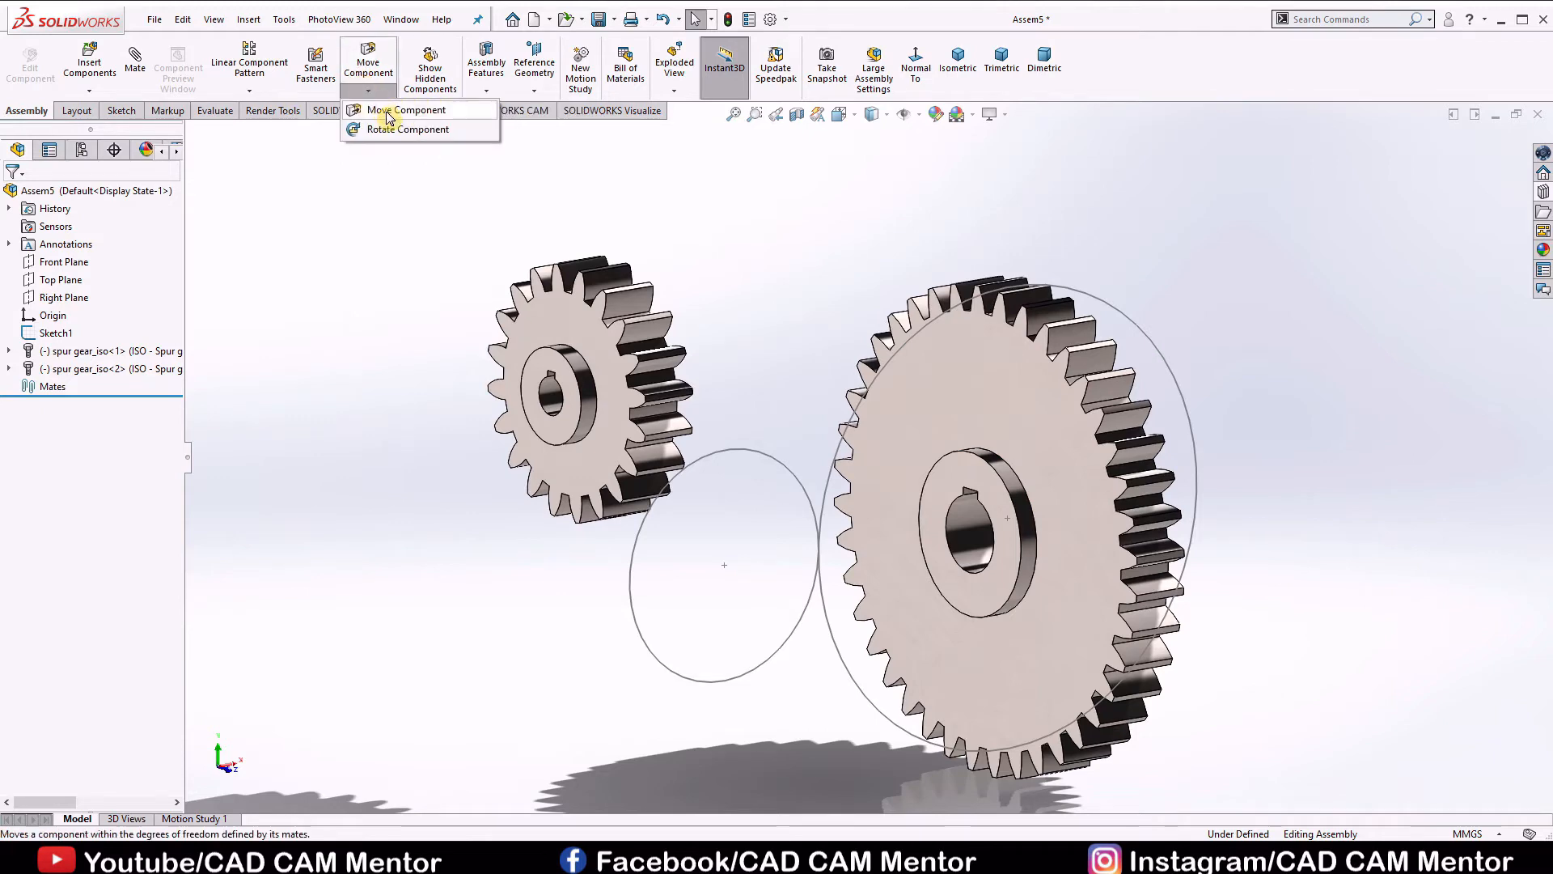
click(399, 131)
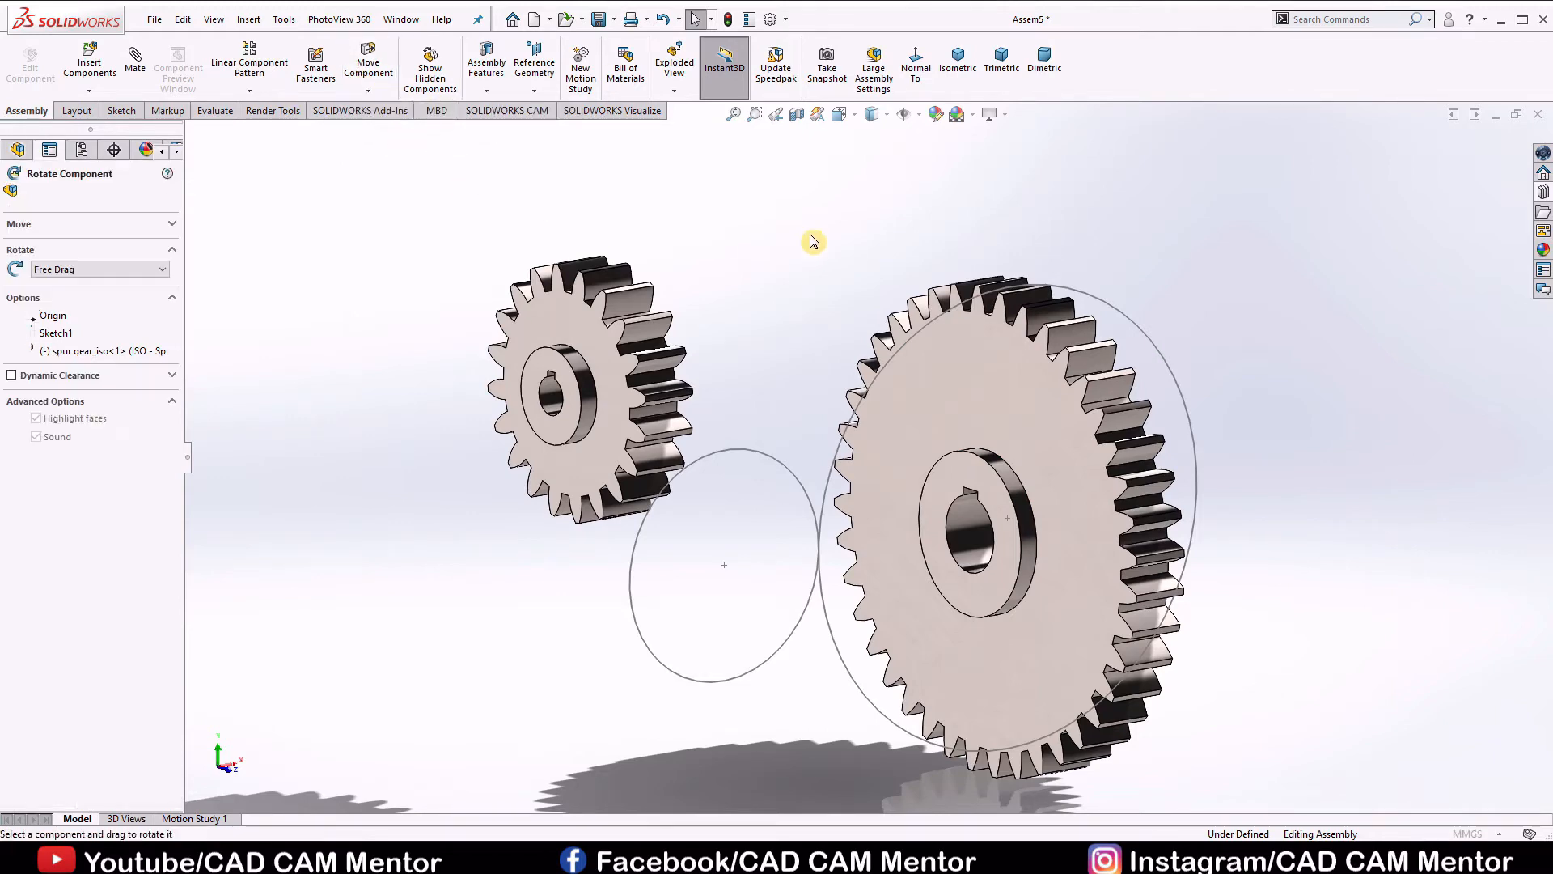
mouse_move(950, 503)
middle_down()
mouse_move(852, 475)
mouse_move(873, 462)
middle_up()
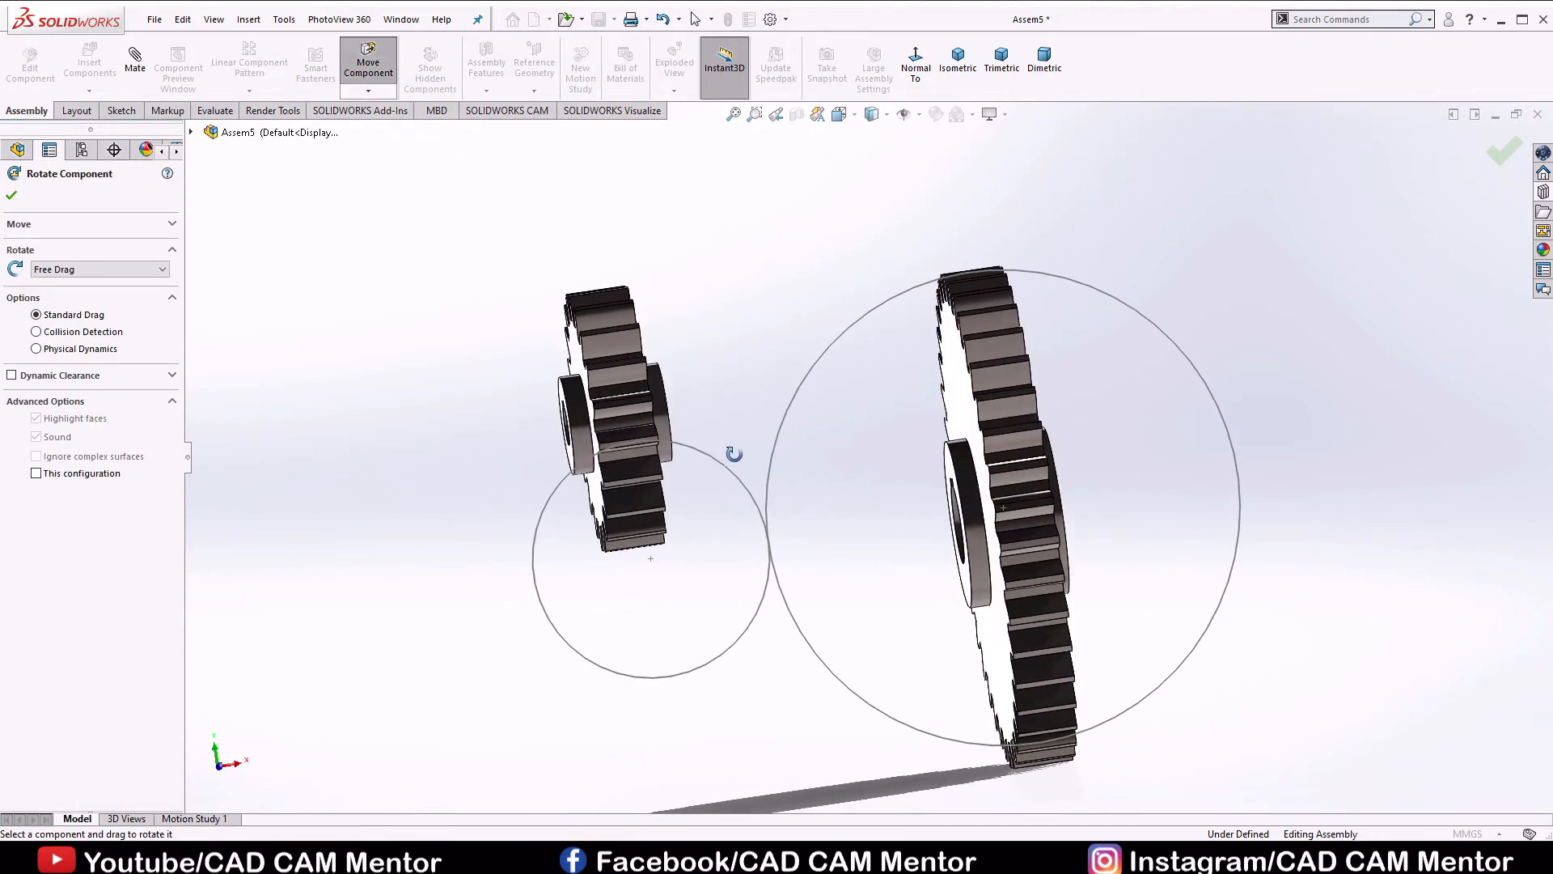
scroll(657, 444, down, 2)
mouse_move(592, 376)
mouse_down()
mouse_move(703, 374)
mouse_move(765, 348)
mouse_up()
scroll(1107, 459, up, 2)
drag(1078, 479, 1238, 437)
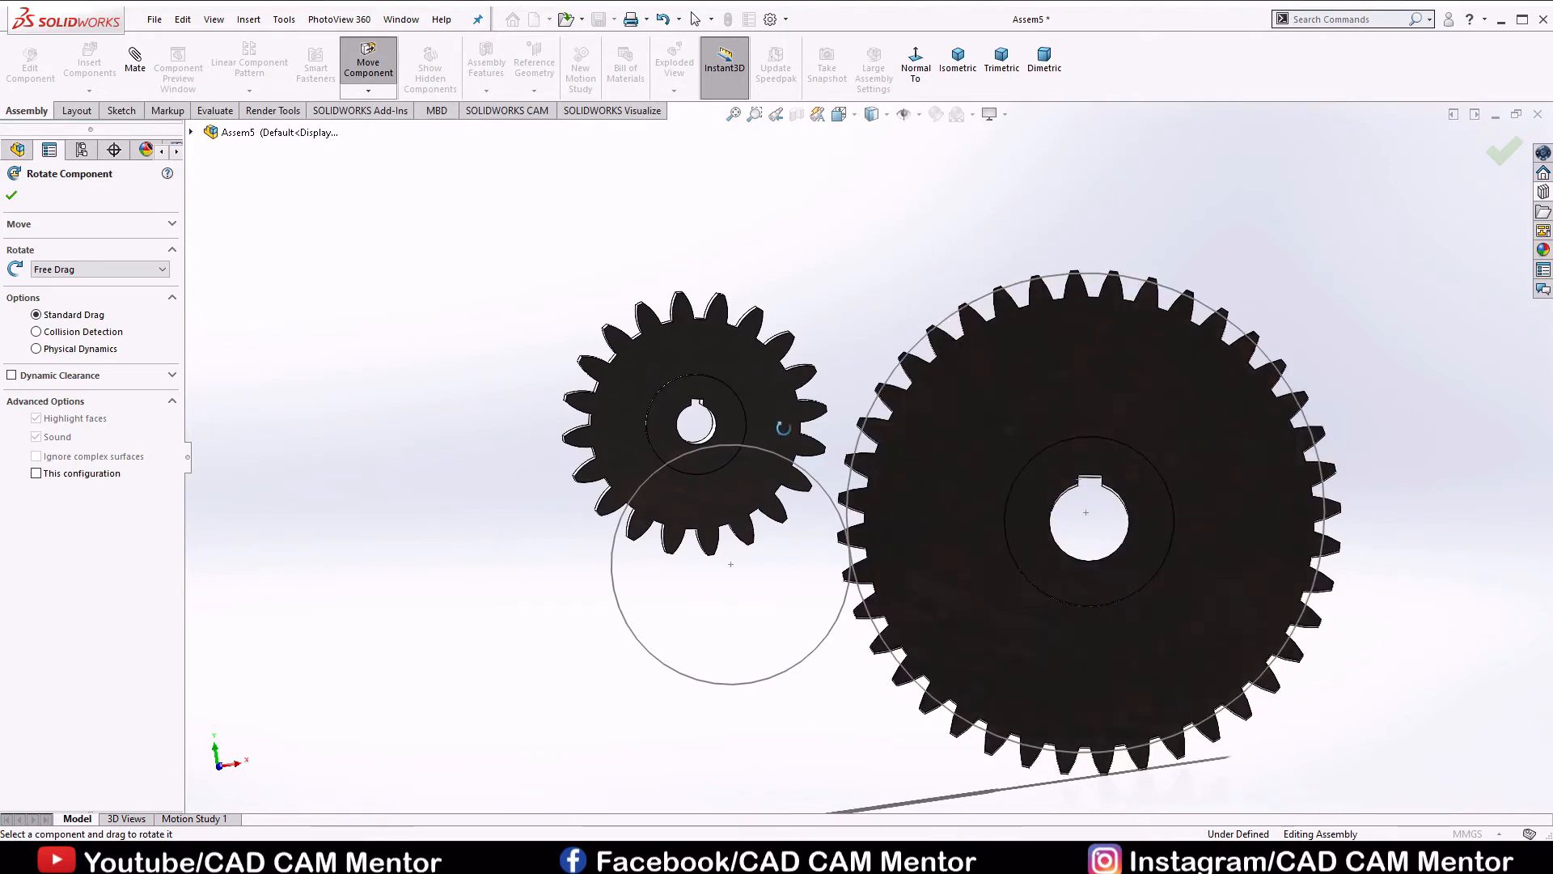
click(12, 198)
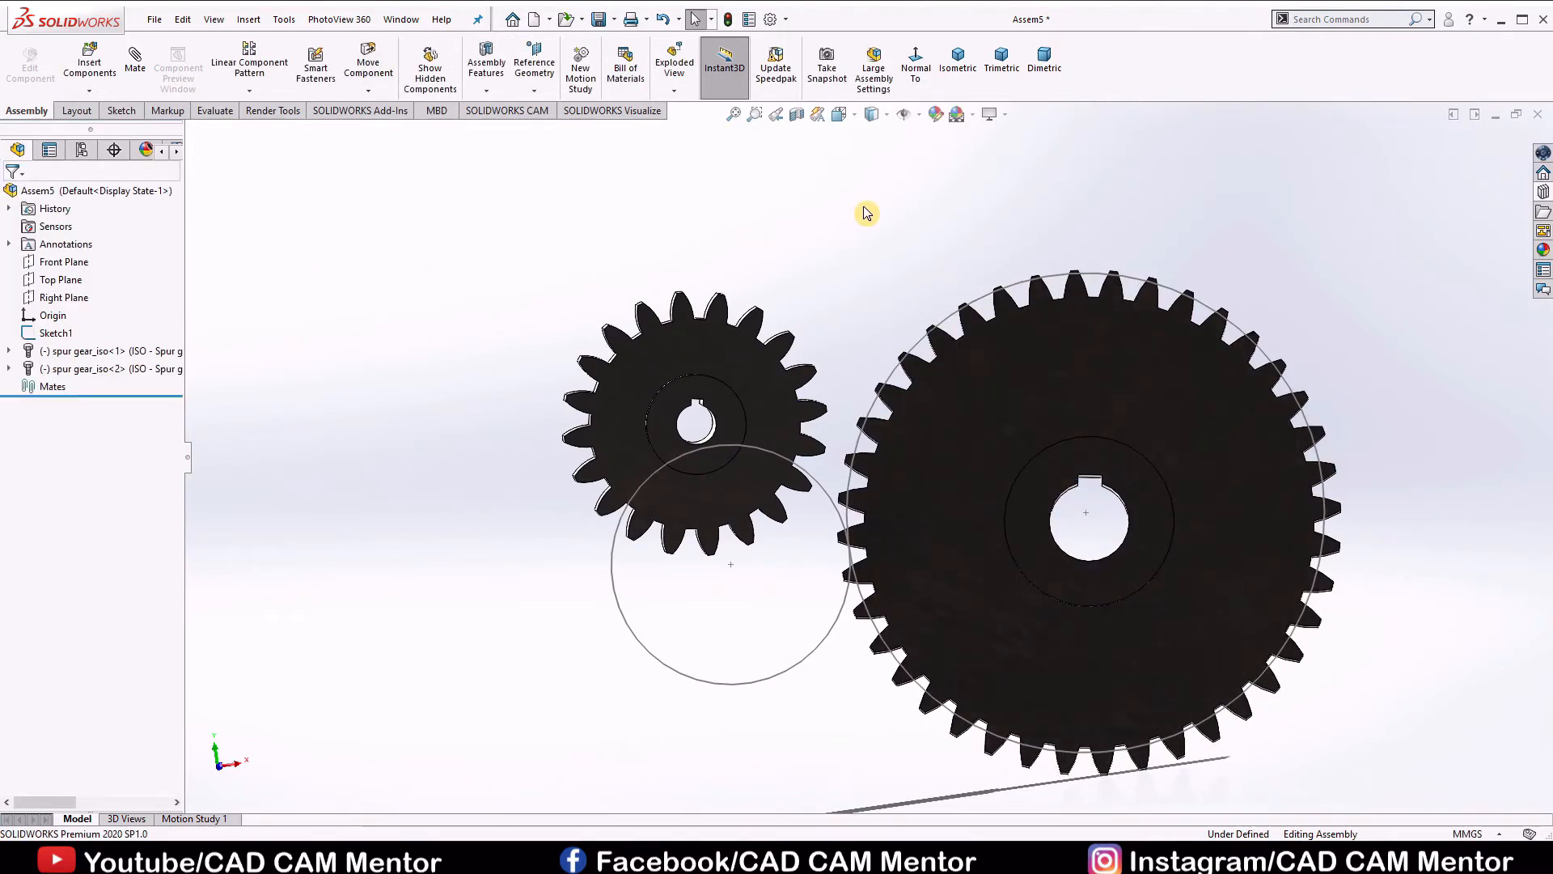
Add a coincident mate between the assembly's Front Plane and the front face of the large gear
click(915, 65)
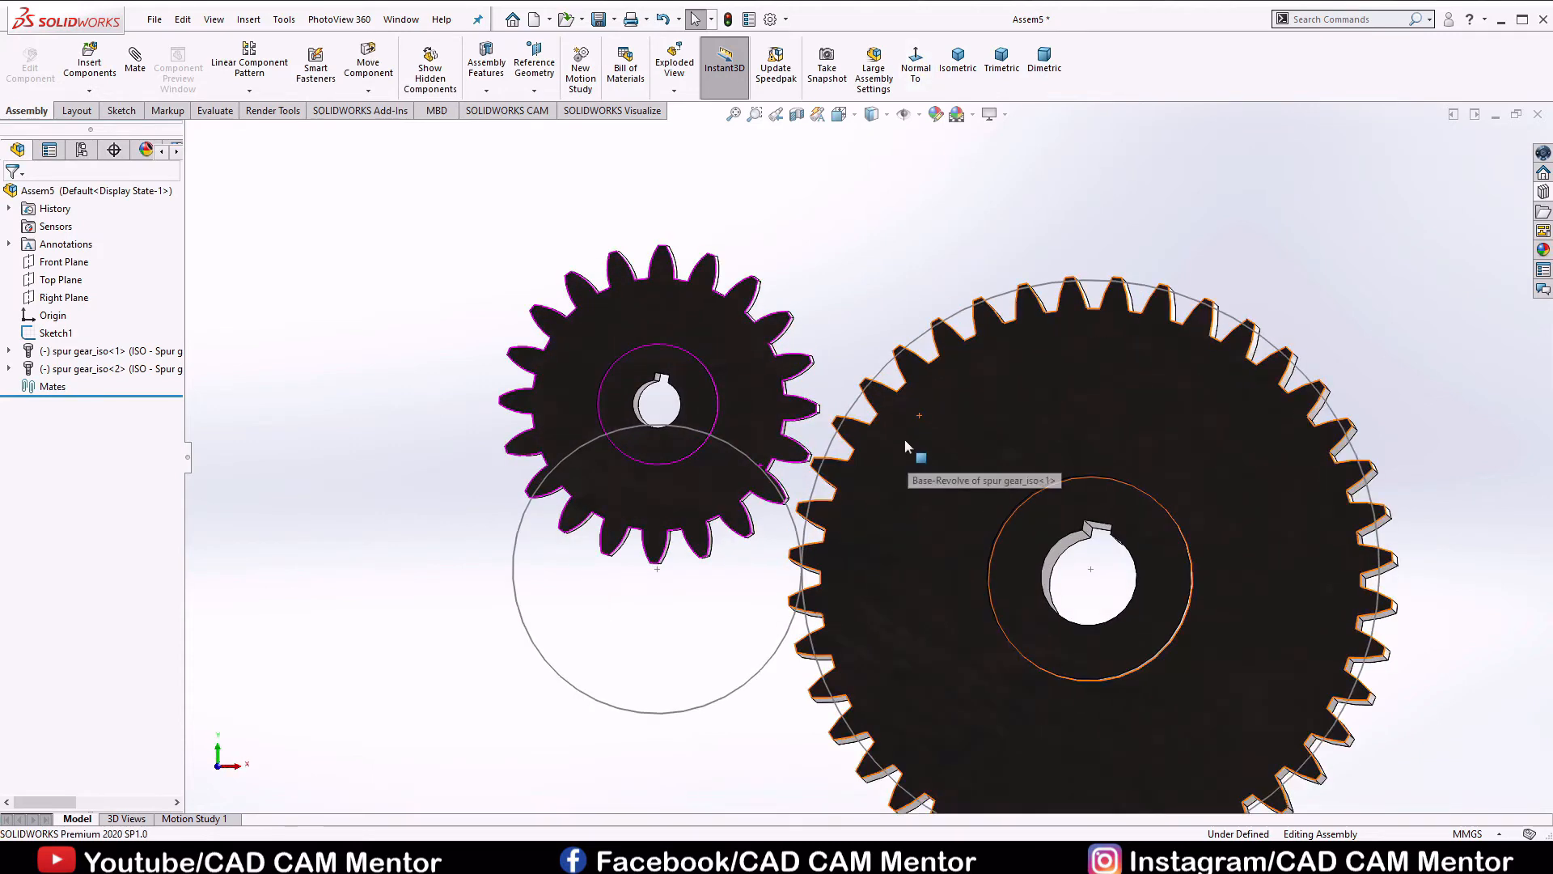
middle_drag(849, 226, 925, 444)
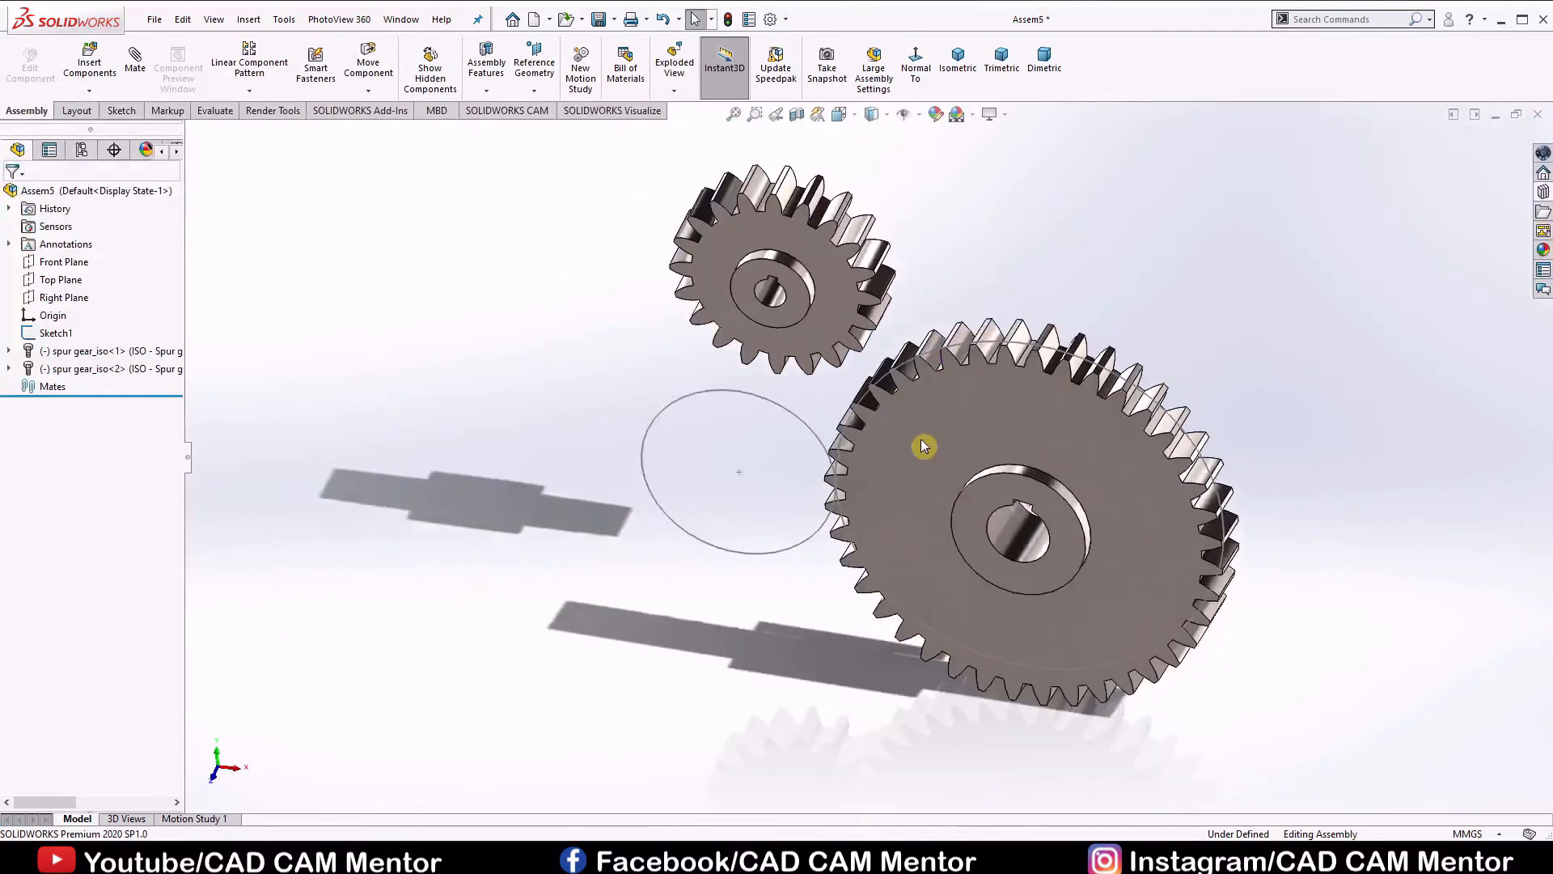
click(135, 55)
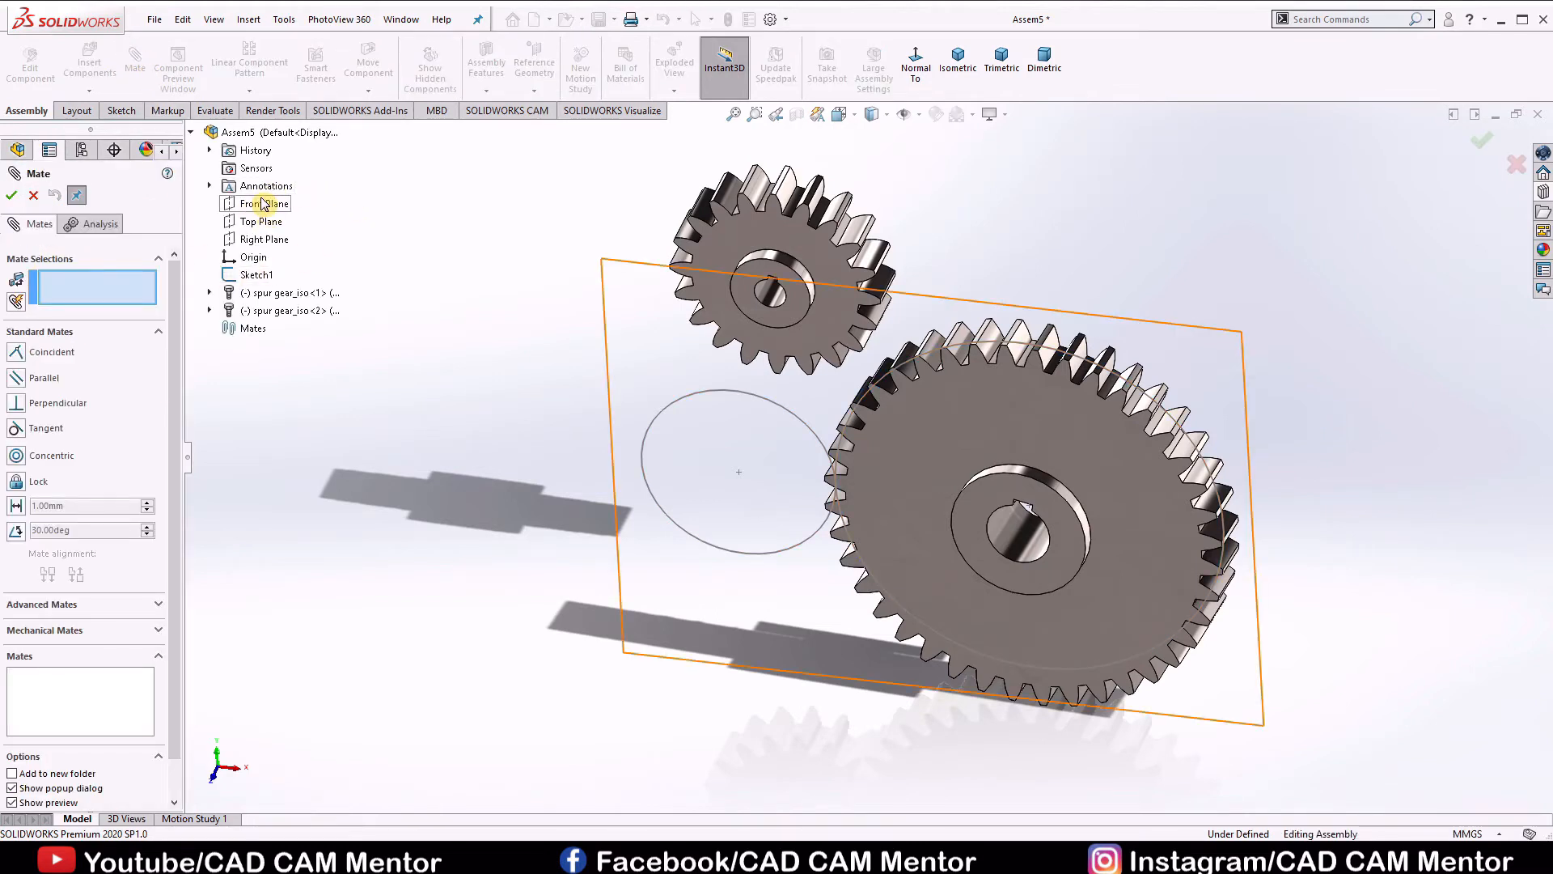
click(261, 206)
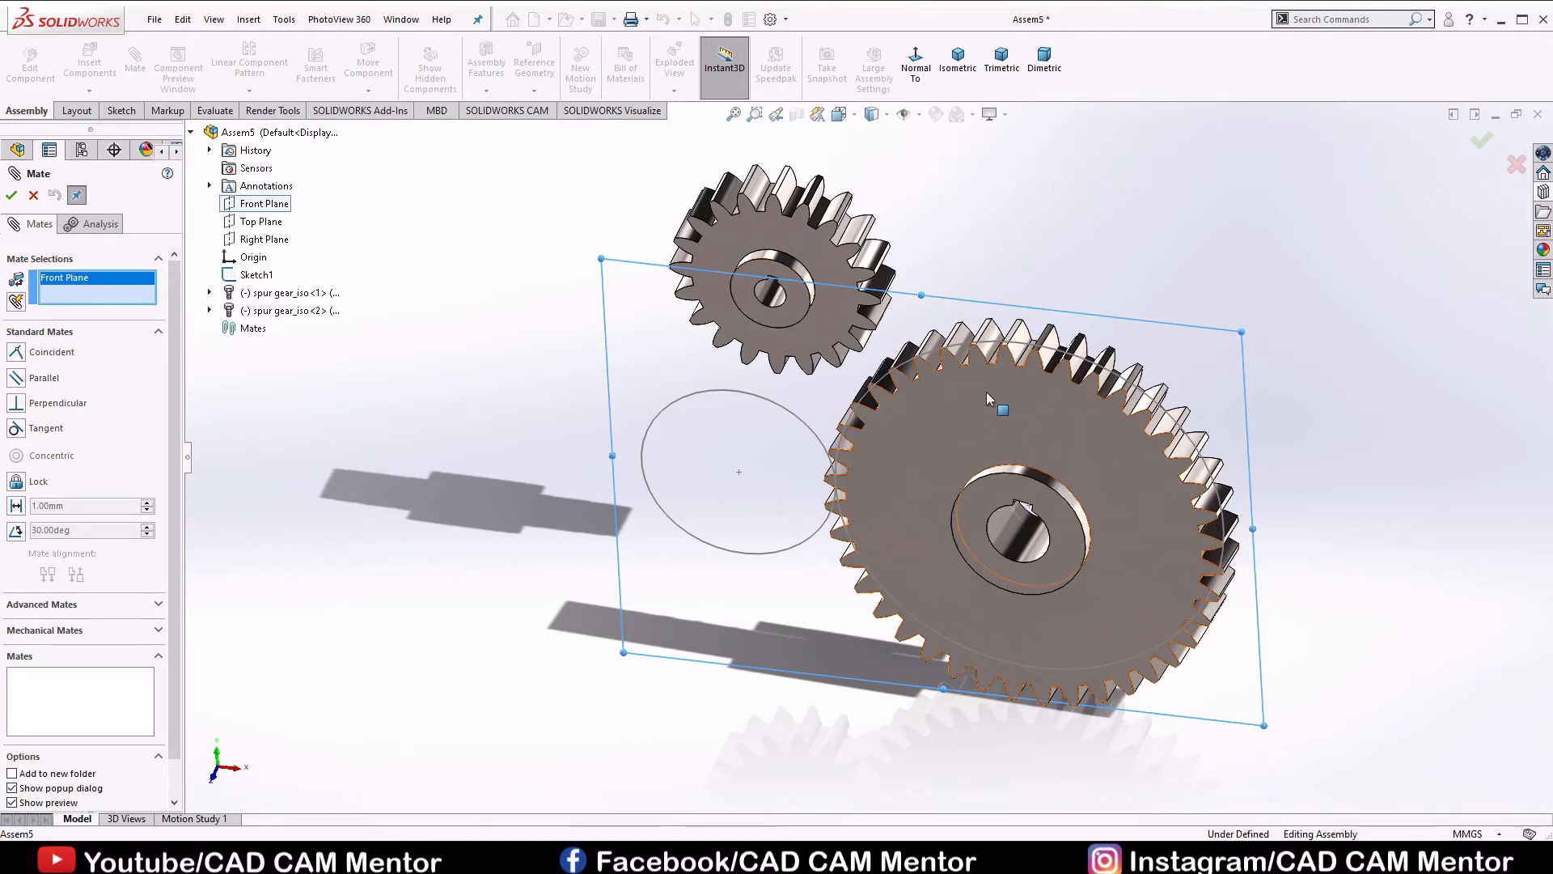
click(987, 391)
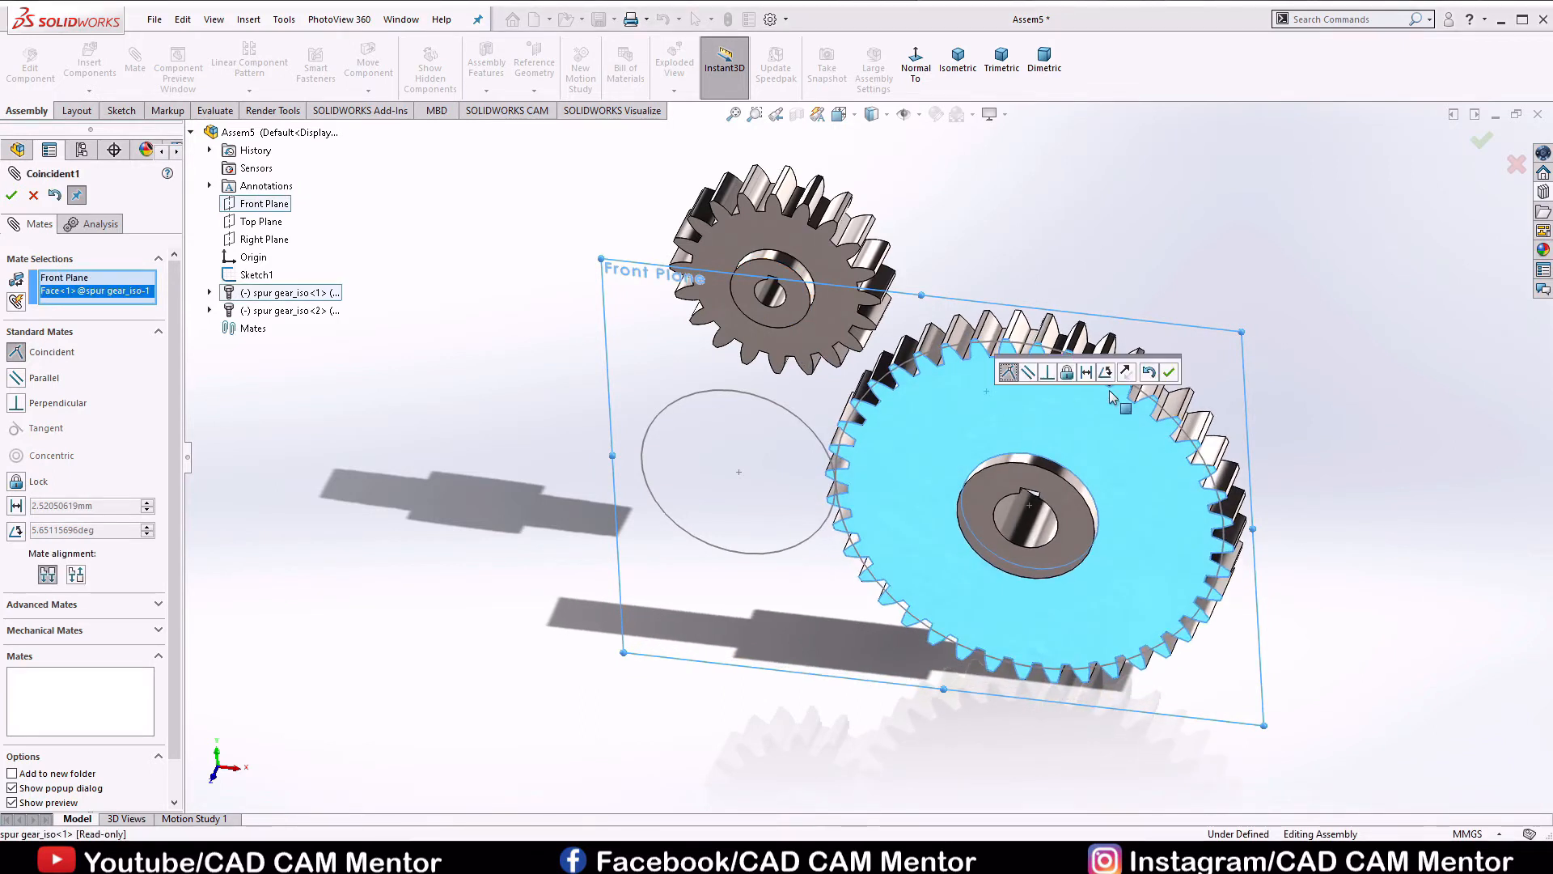
click(1172, 371)
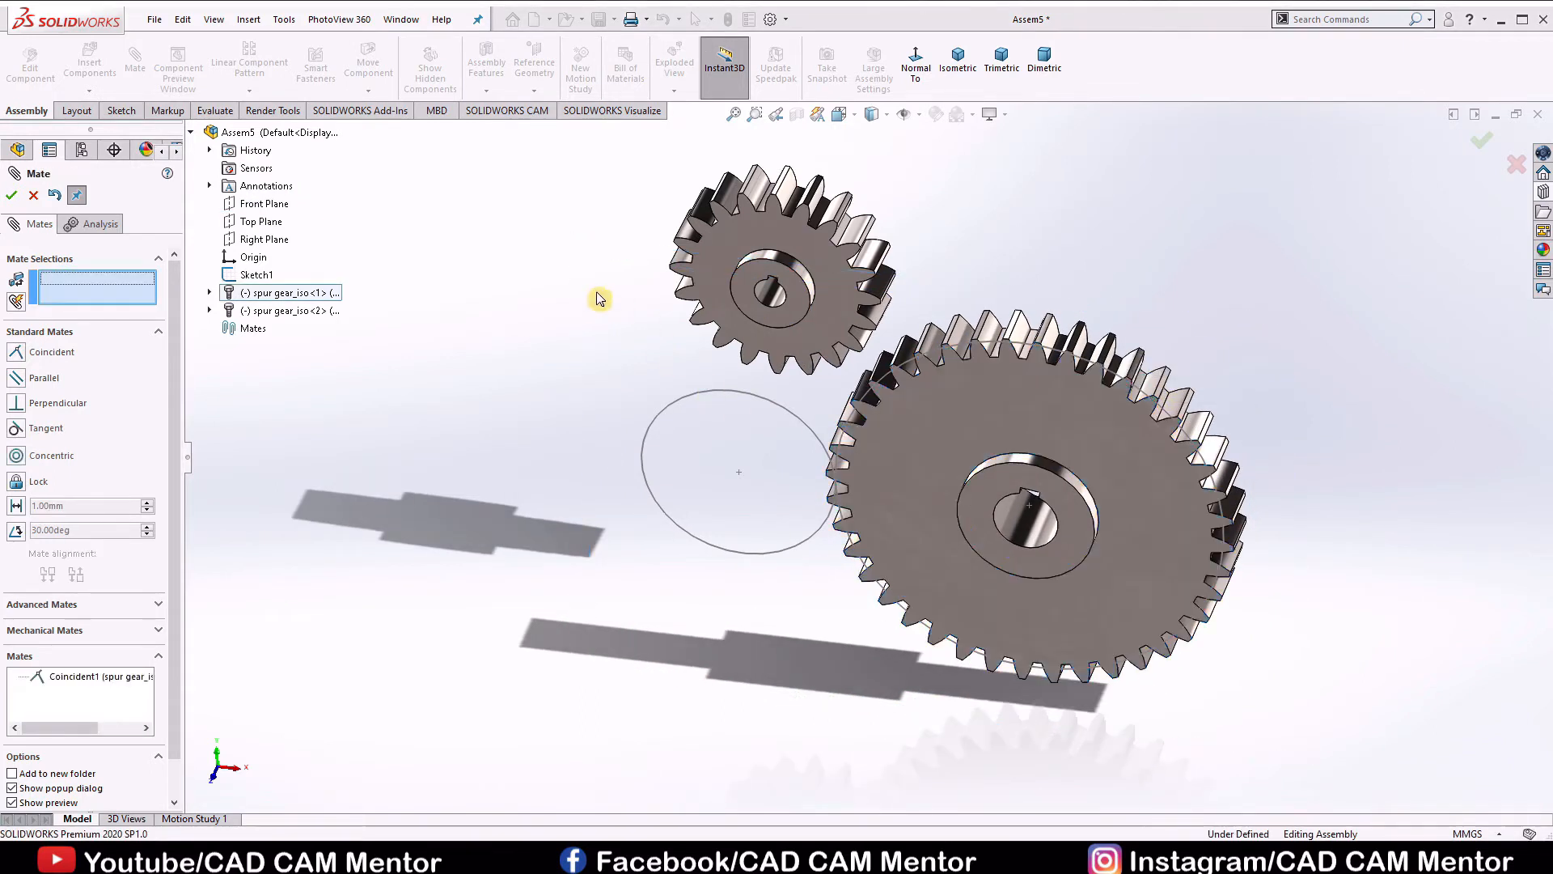
Add a coincident mate between the assembly's Front Plane and the front face of the small gear
click(242, 205)
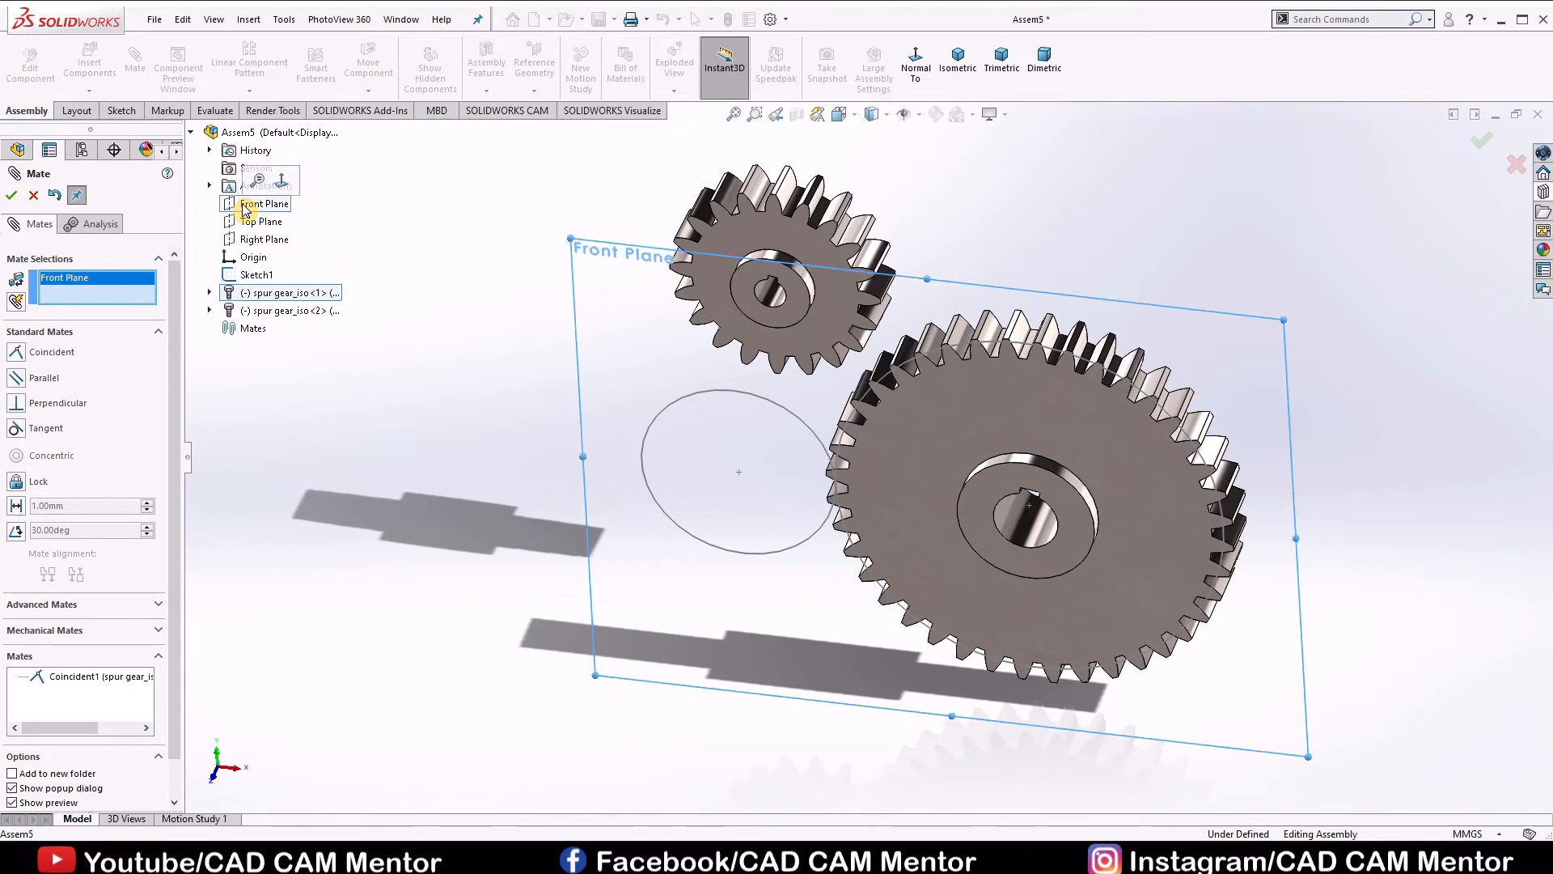
click(787, 233)
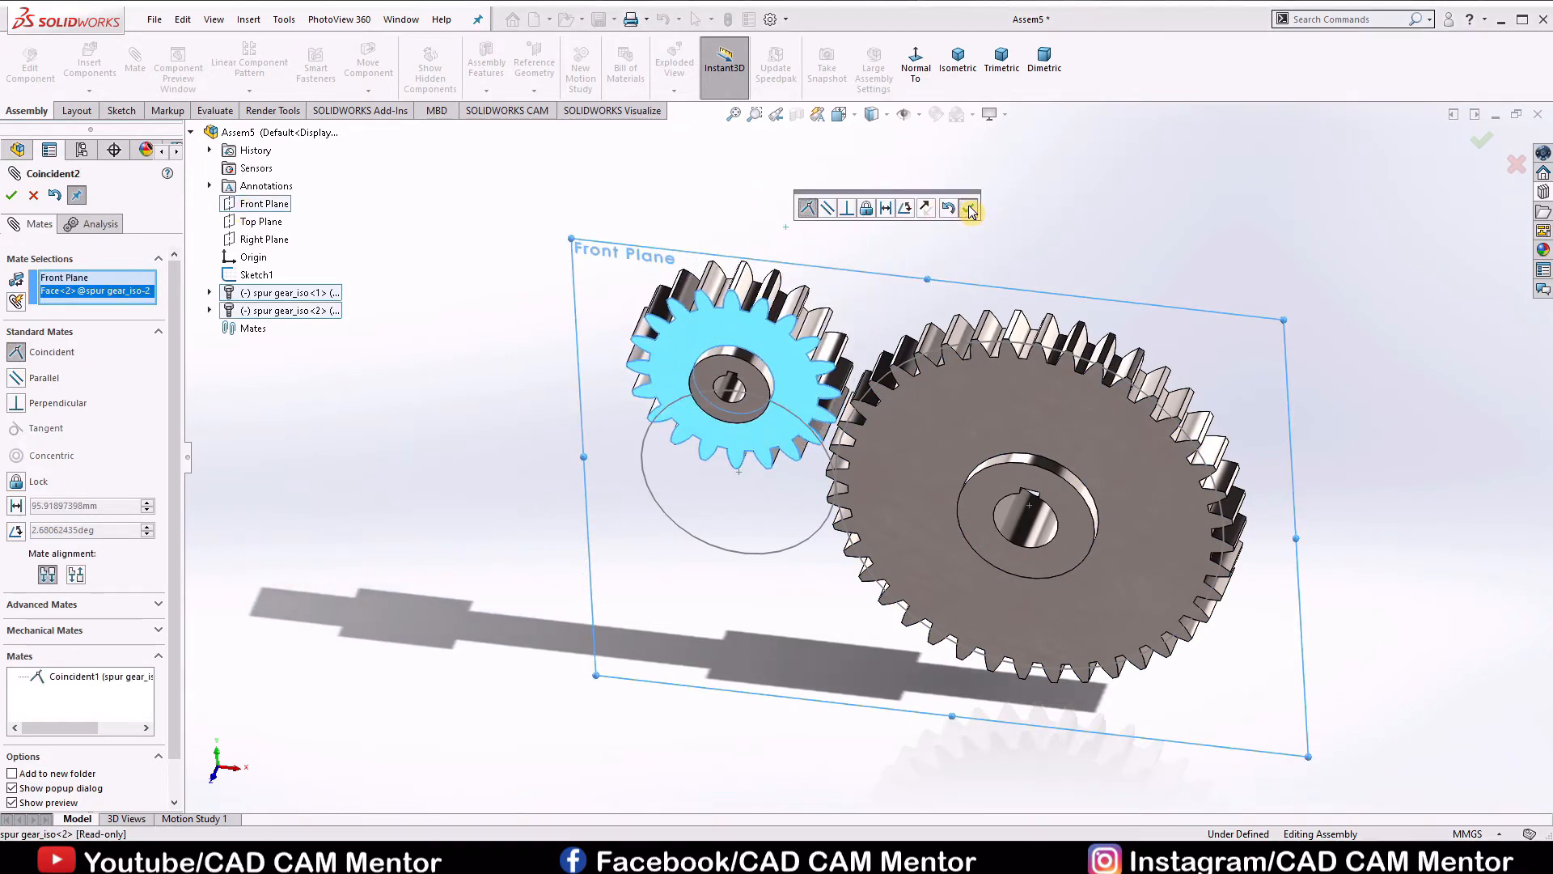
click(969, 209)
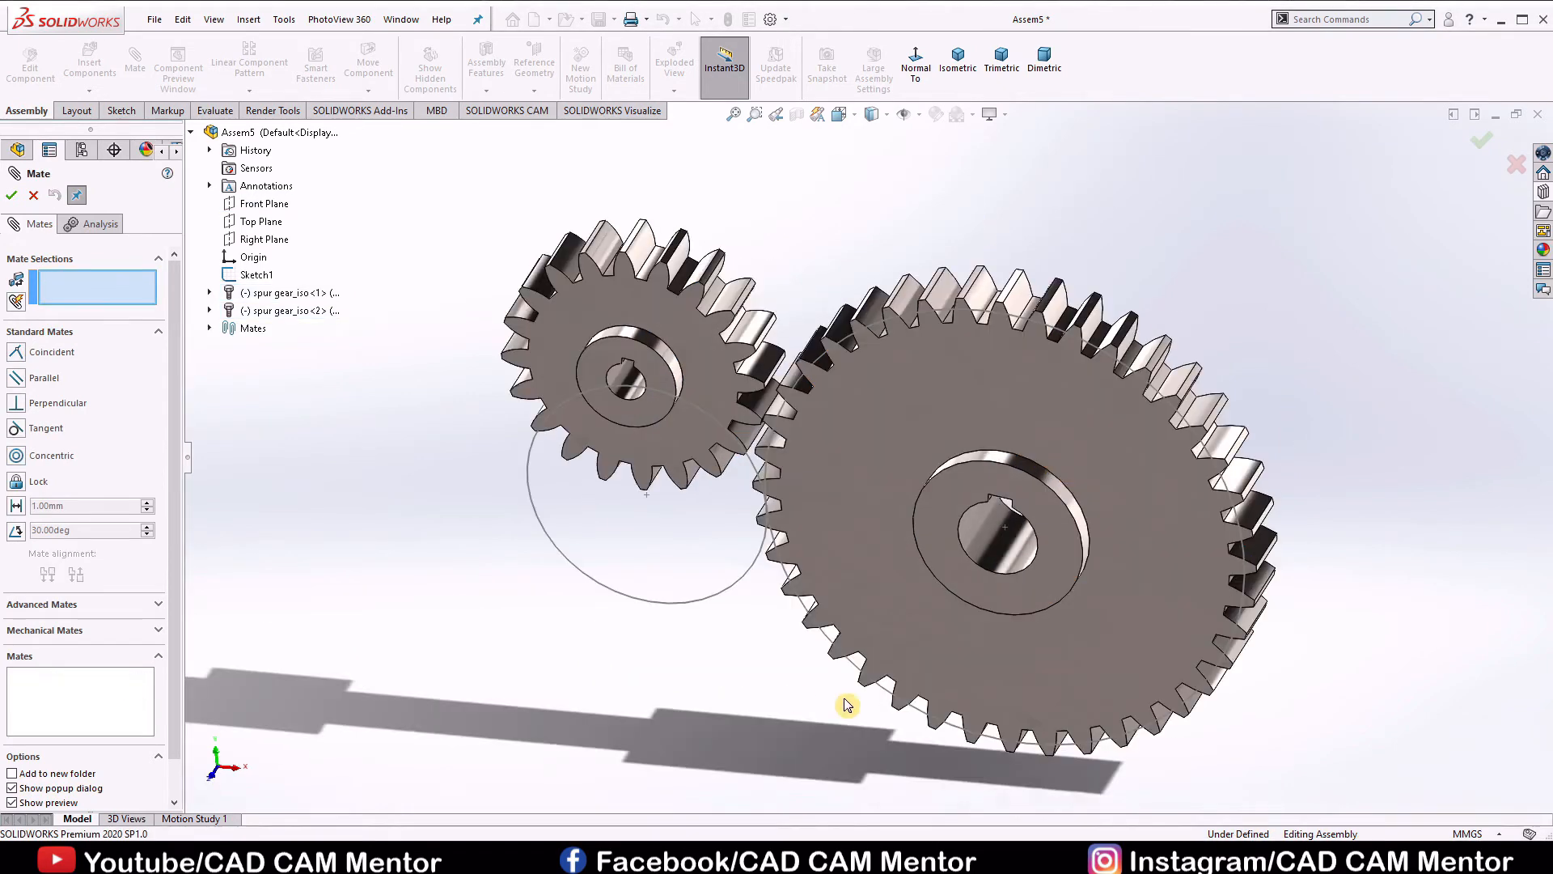
Add a concentric mate between the 240 mm sketch circle and the large gear's bore edge
click(885, 693)
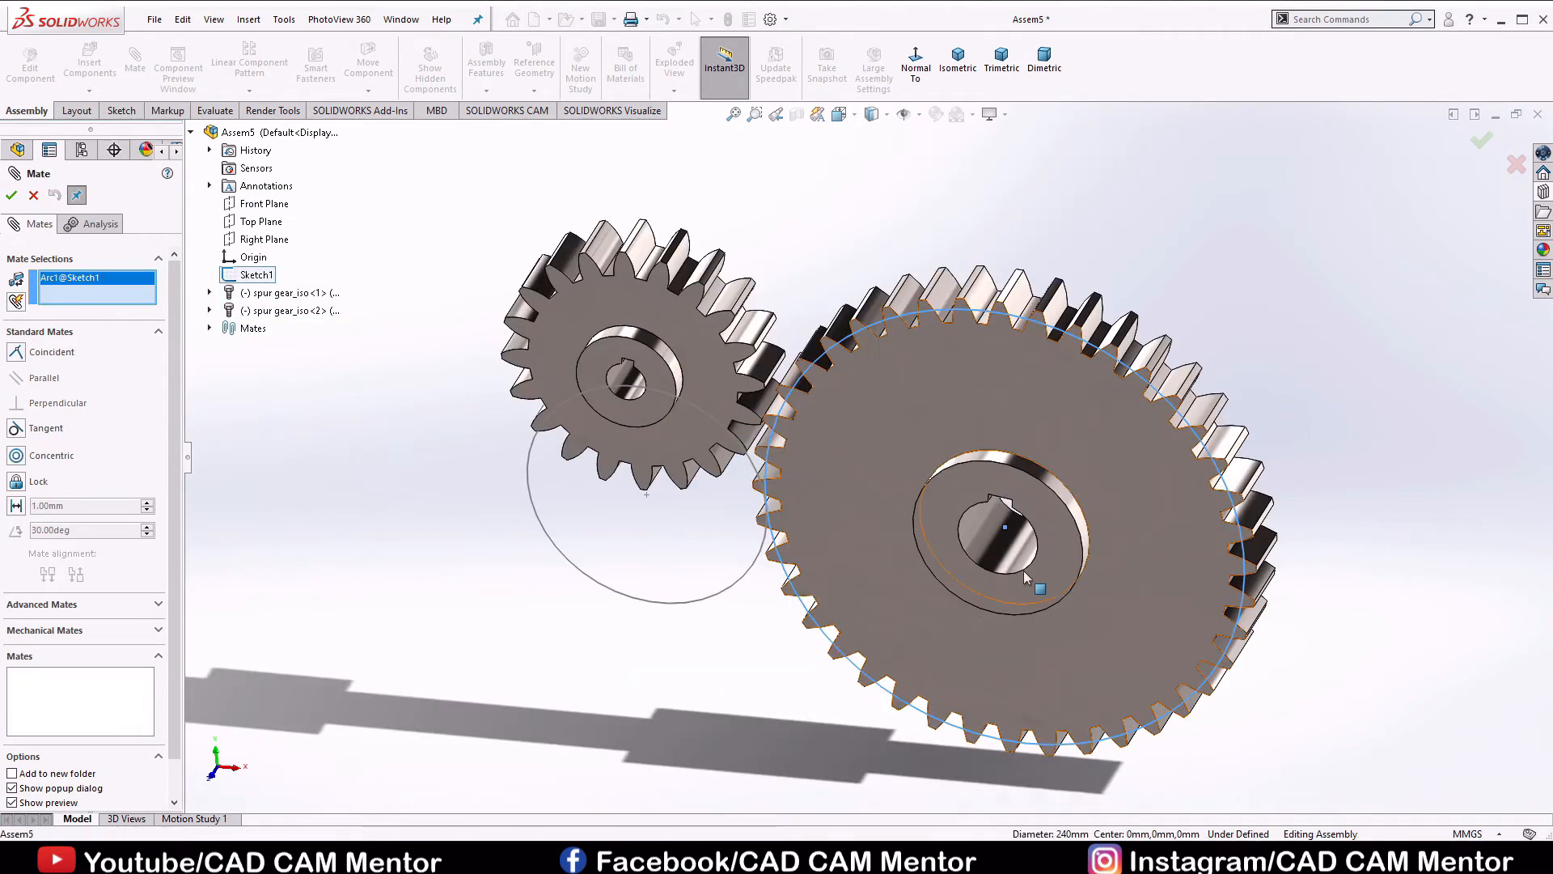
click(988, 576)
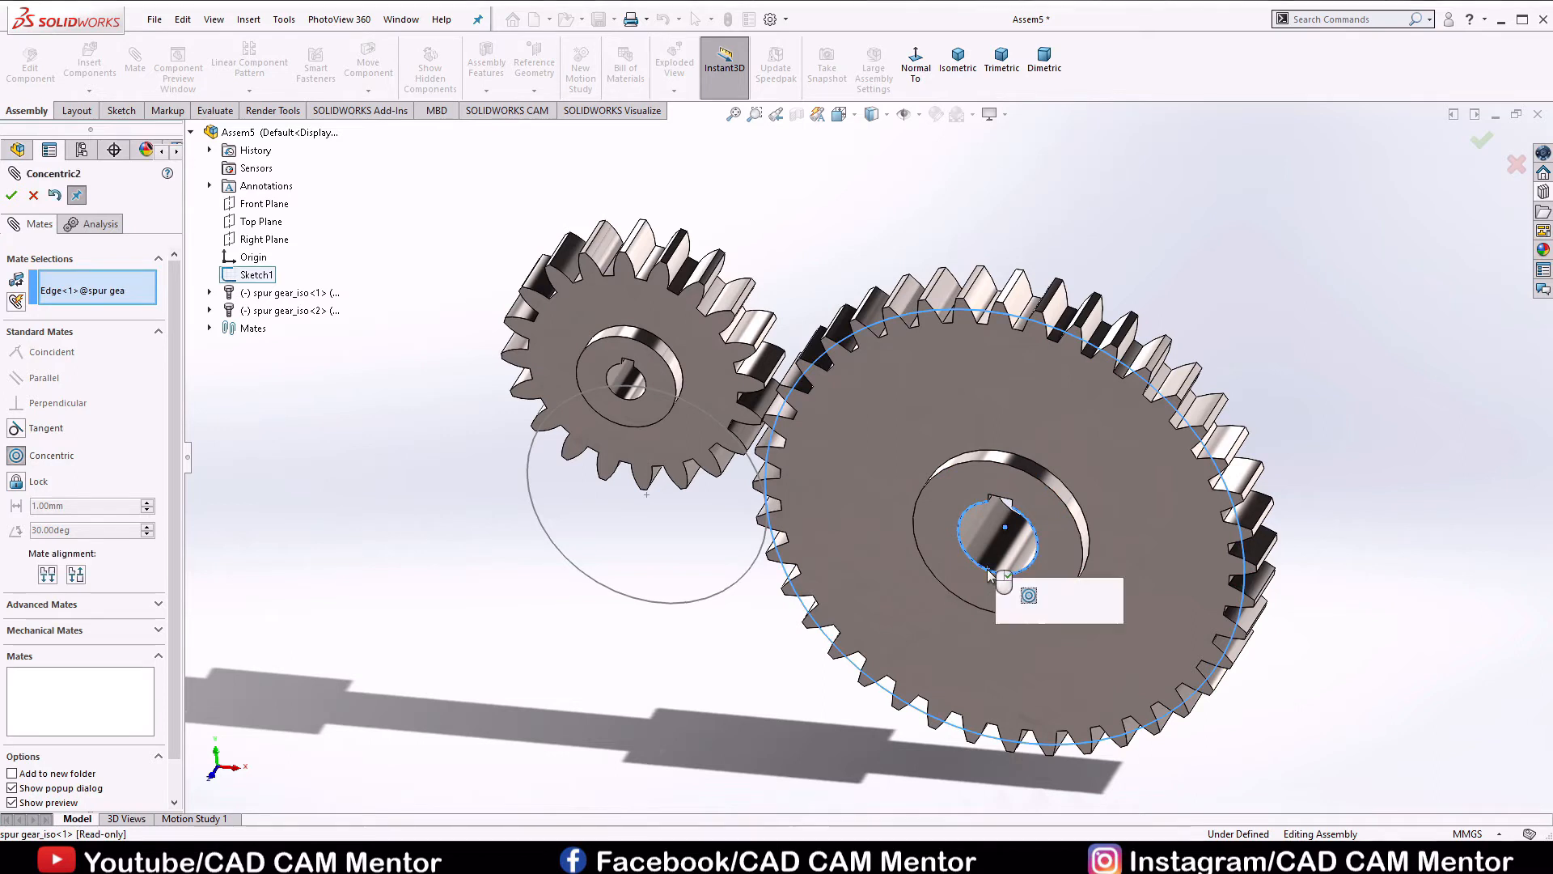
click(1113, 600)
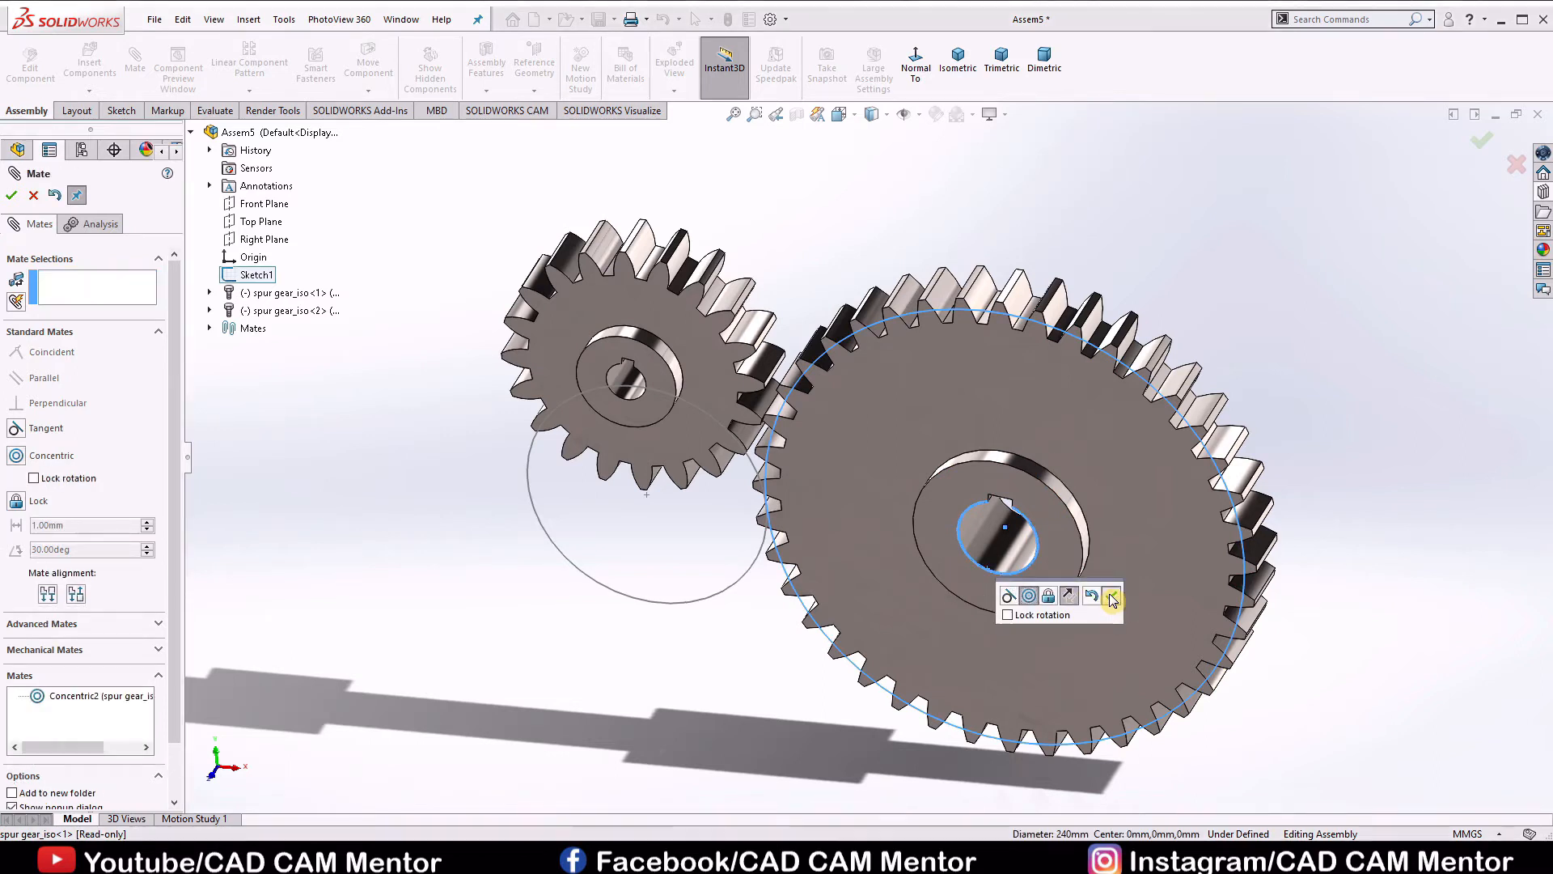
Add a concentric mate between the 120 mm sketch circle and the small gear's bore edge, and finish mating
click(600, 593)
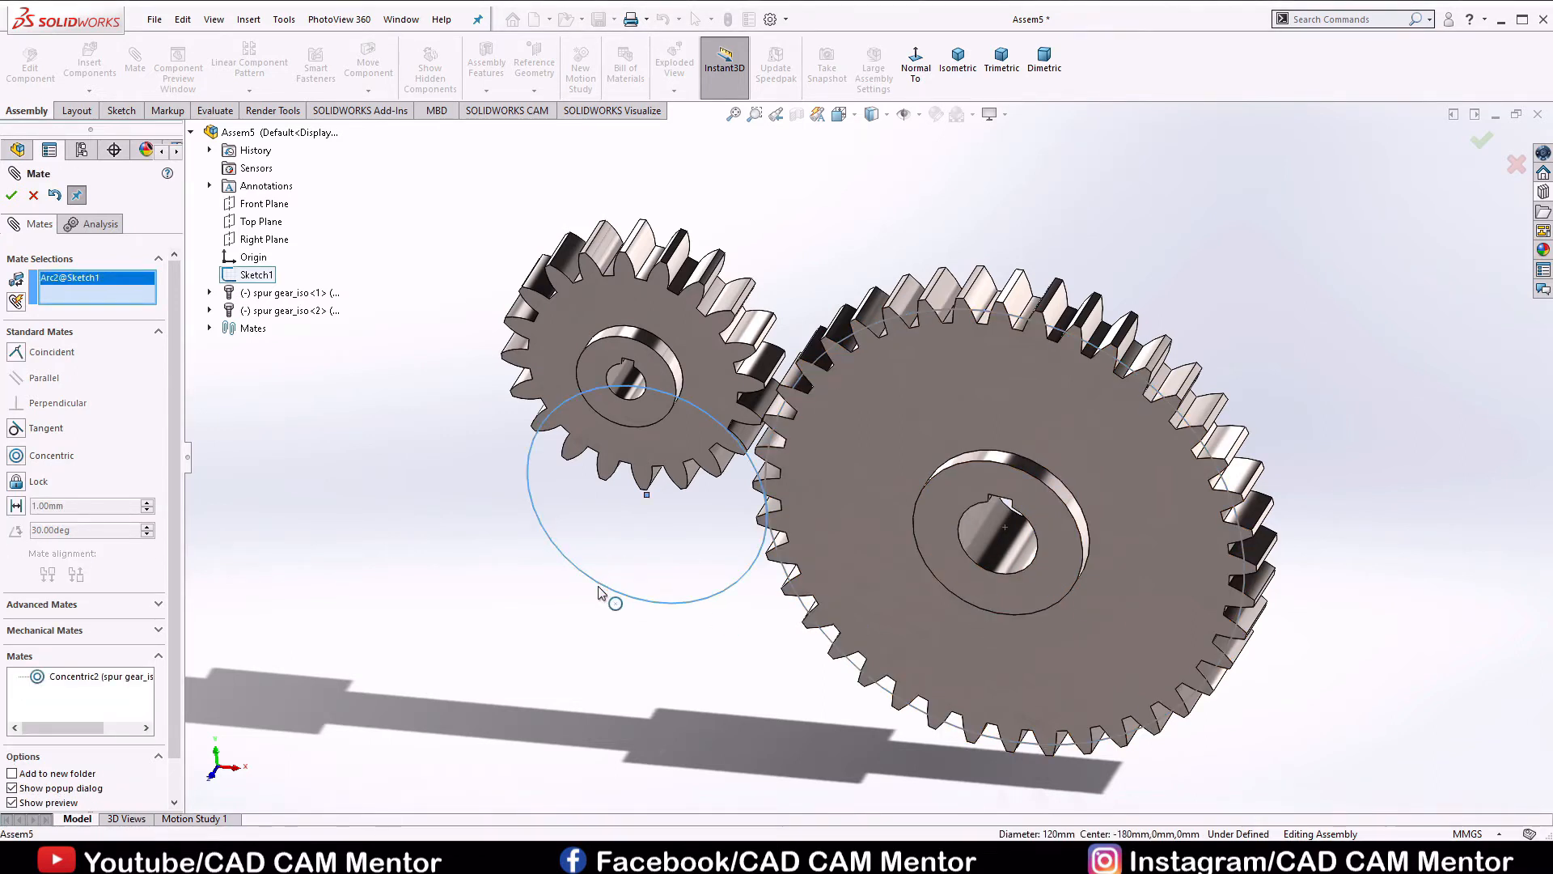
click(638, 402)
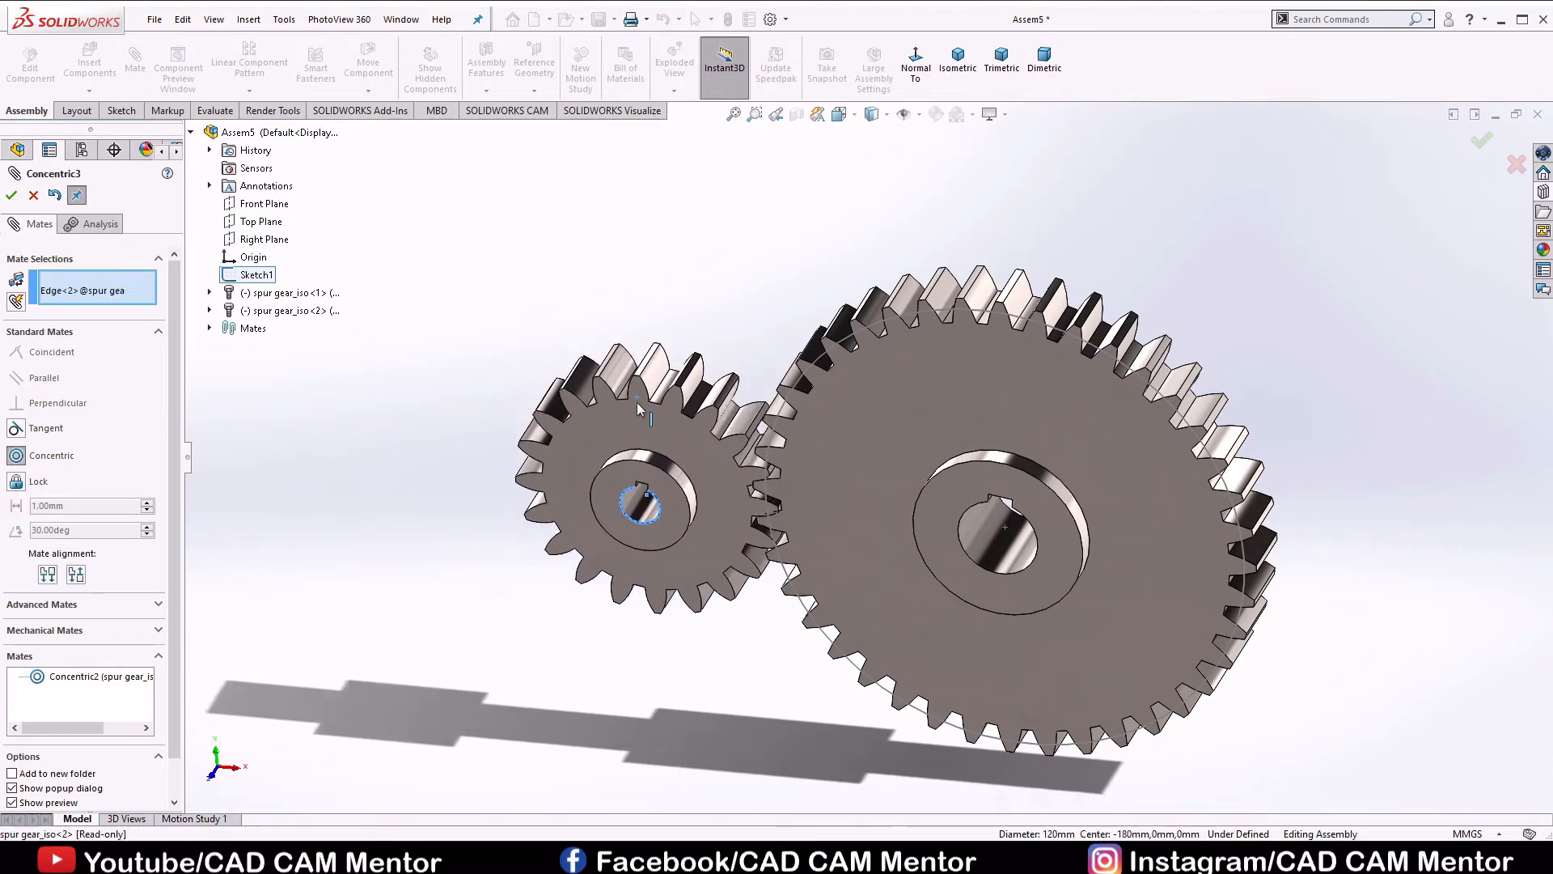
click(619, 372)
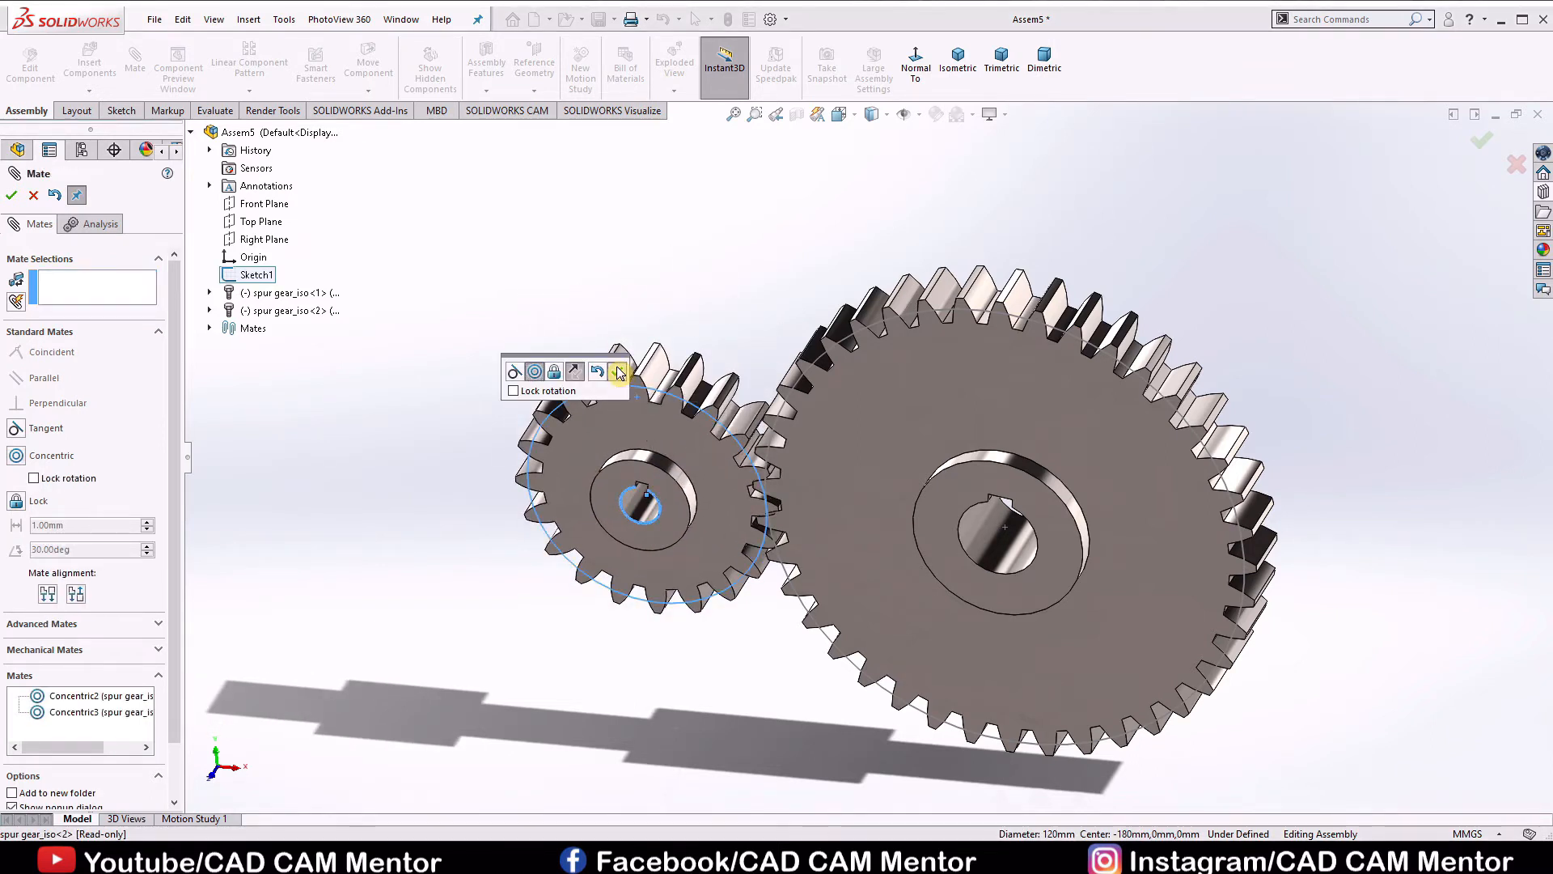
click(13, 198)
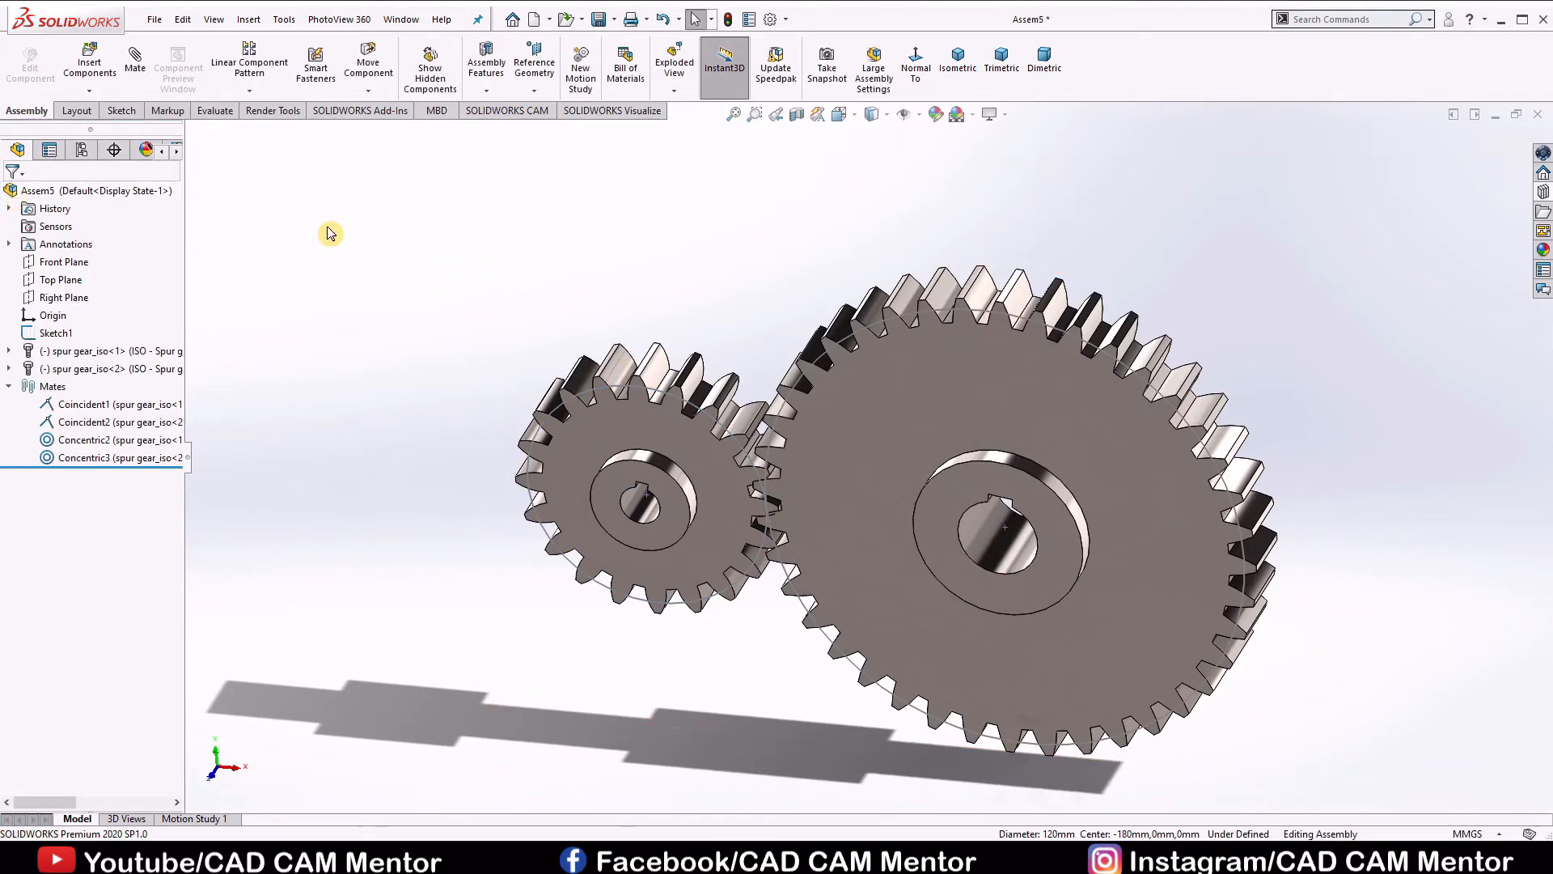
Hide the layout sketch containing the two pitch circles
mouse_move(747, 404)
middle_down()
mouse_move(720, 461)
mouse_move(759, 331)
mouse_move(731, 411)
middle_up()
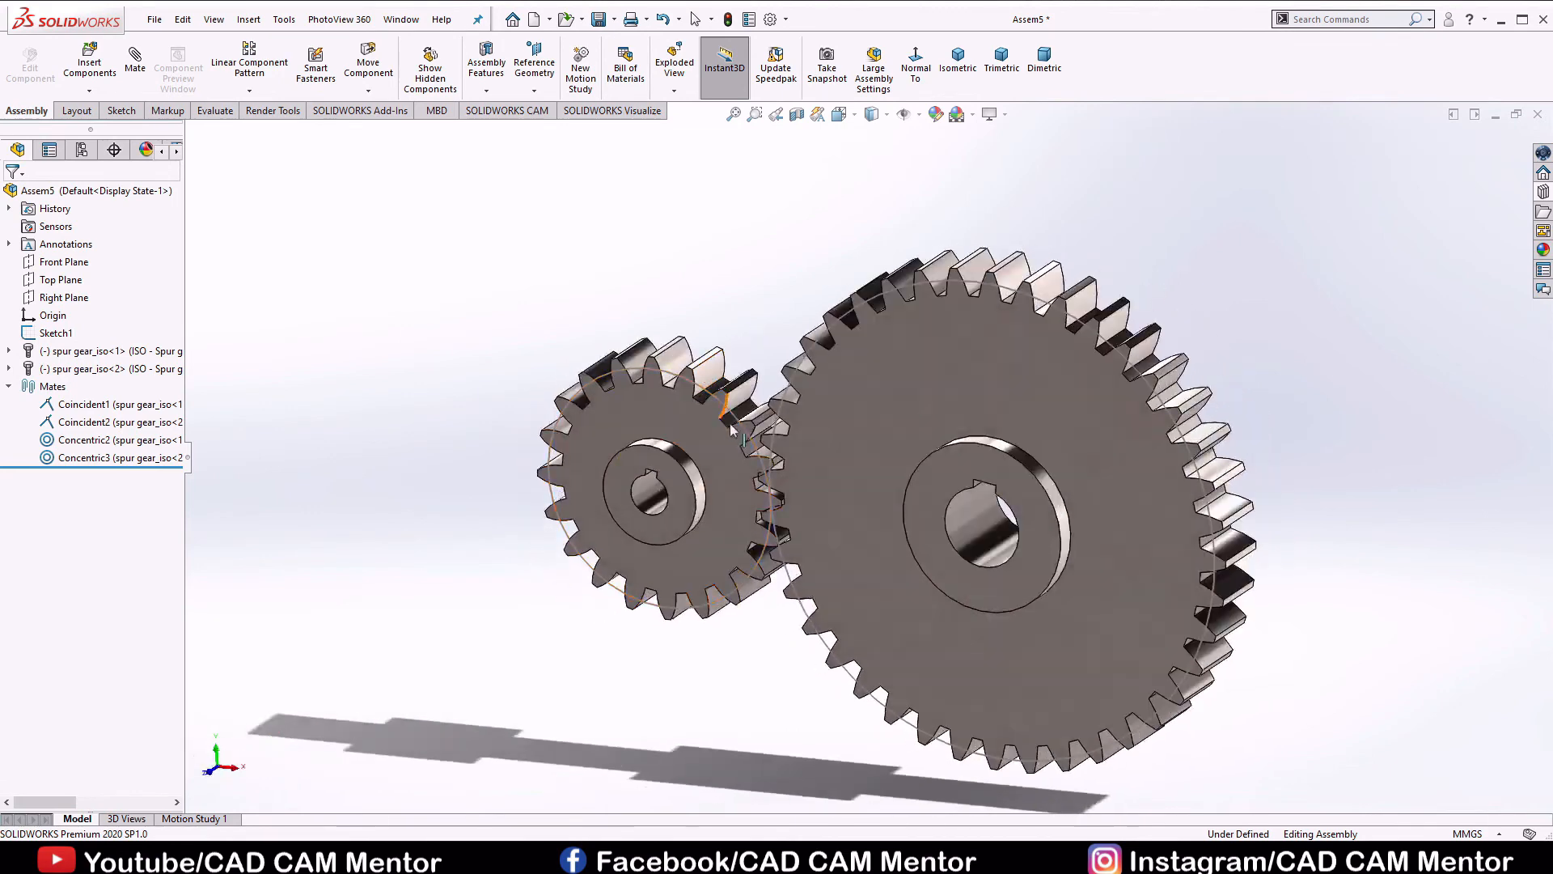
scroll(751, 448, down, 3)
scroll(754, 449, down, 3)
right_click(658, 274)
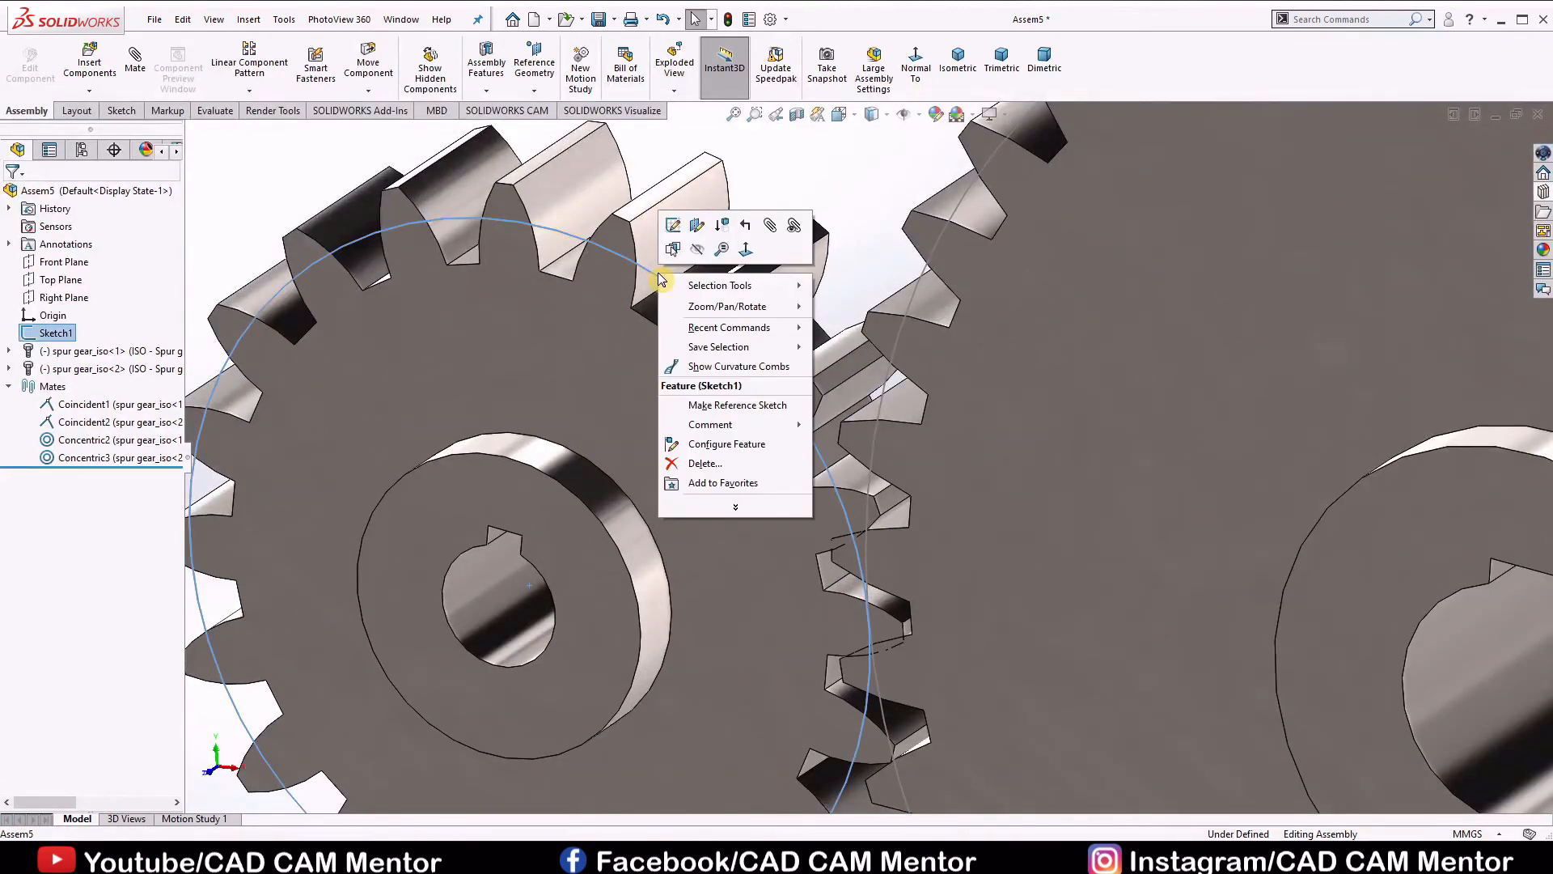
click(694, 250)
scroll(1106, 638, up, 6)
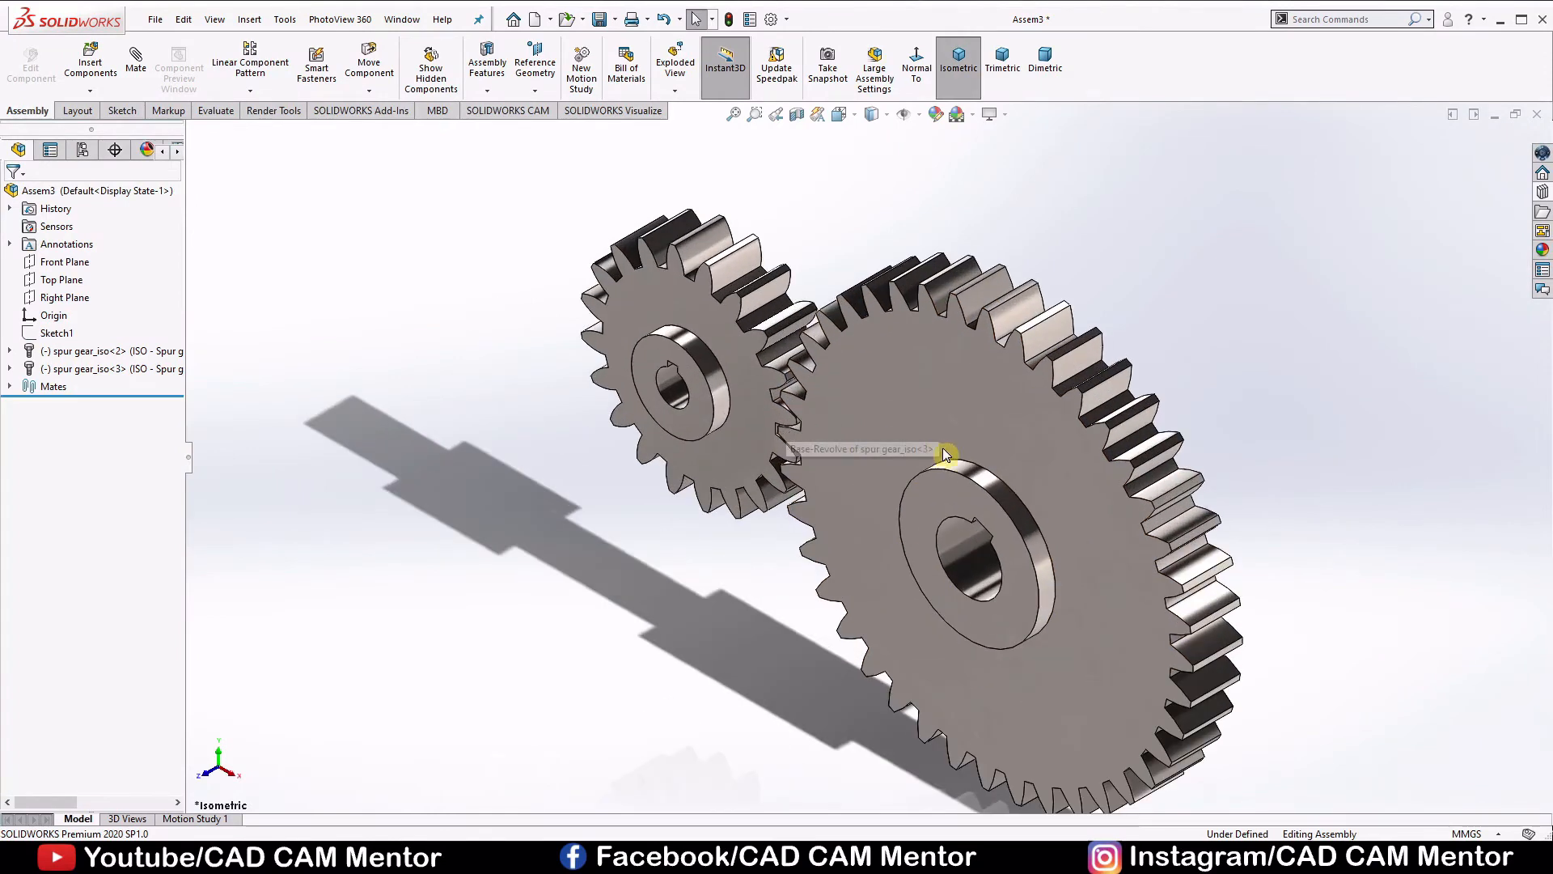
Turn the small gear against the large one using Move Component with Physical Dynamics between all components, and accept
scroll(934, 417, up, 2)
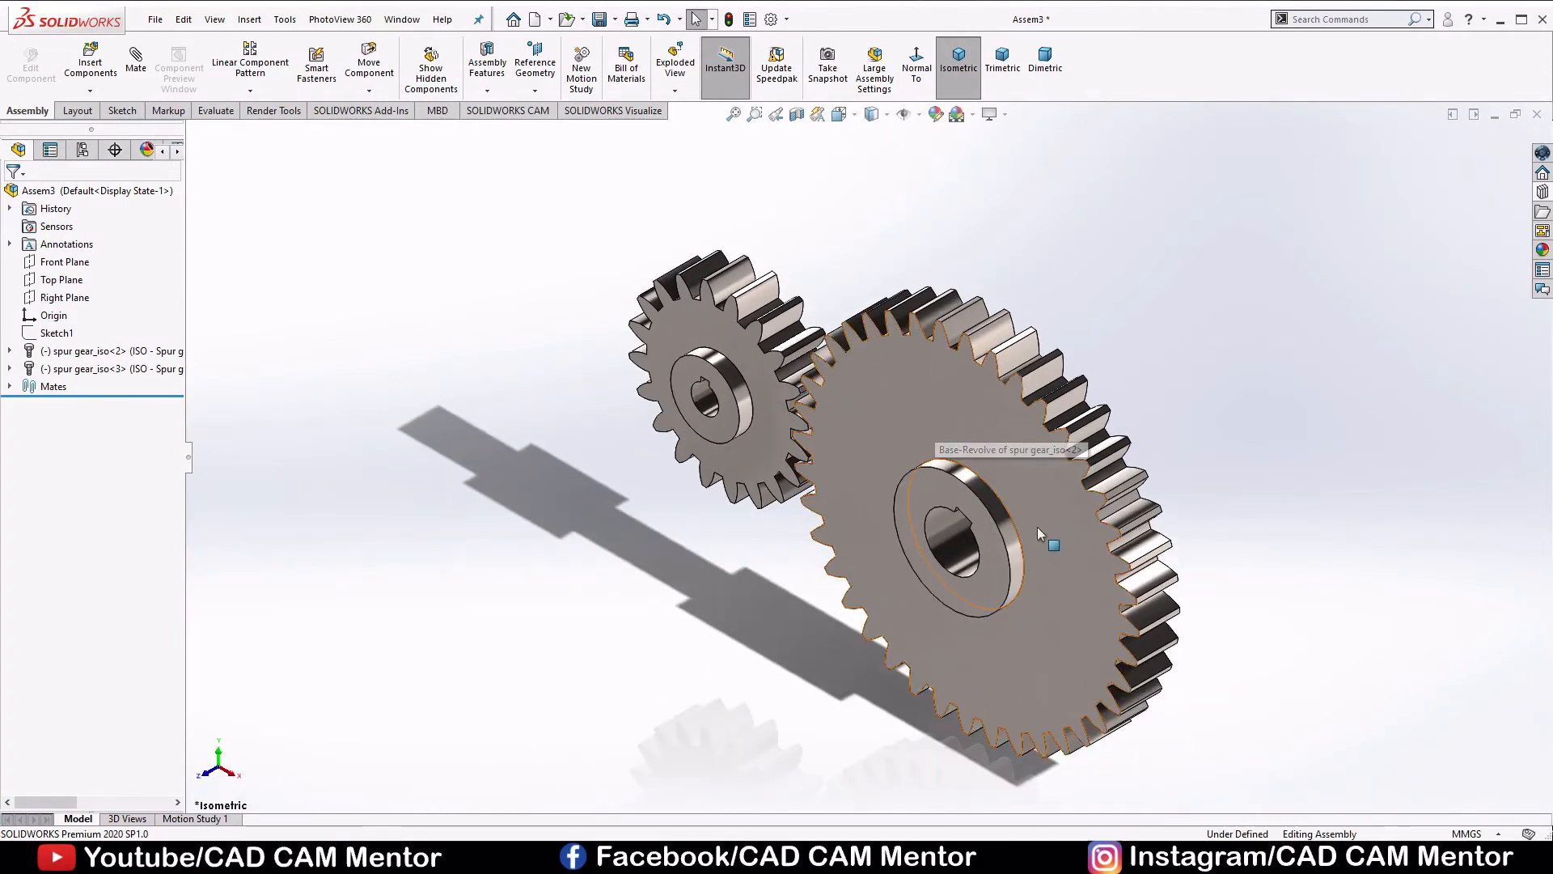
click(371, 69)
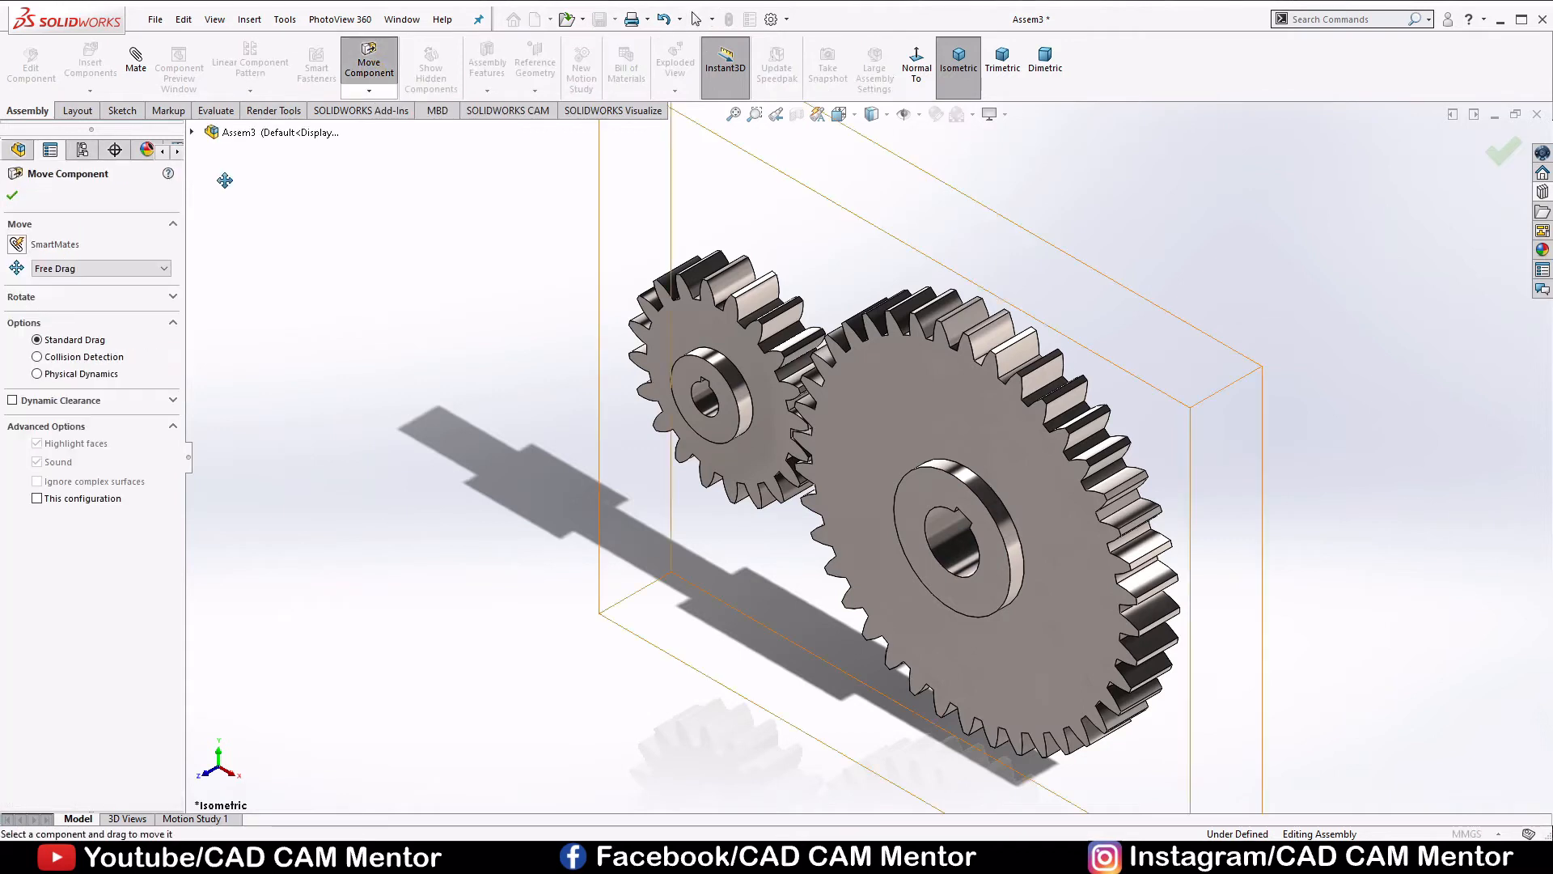
click(37, 375)
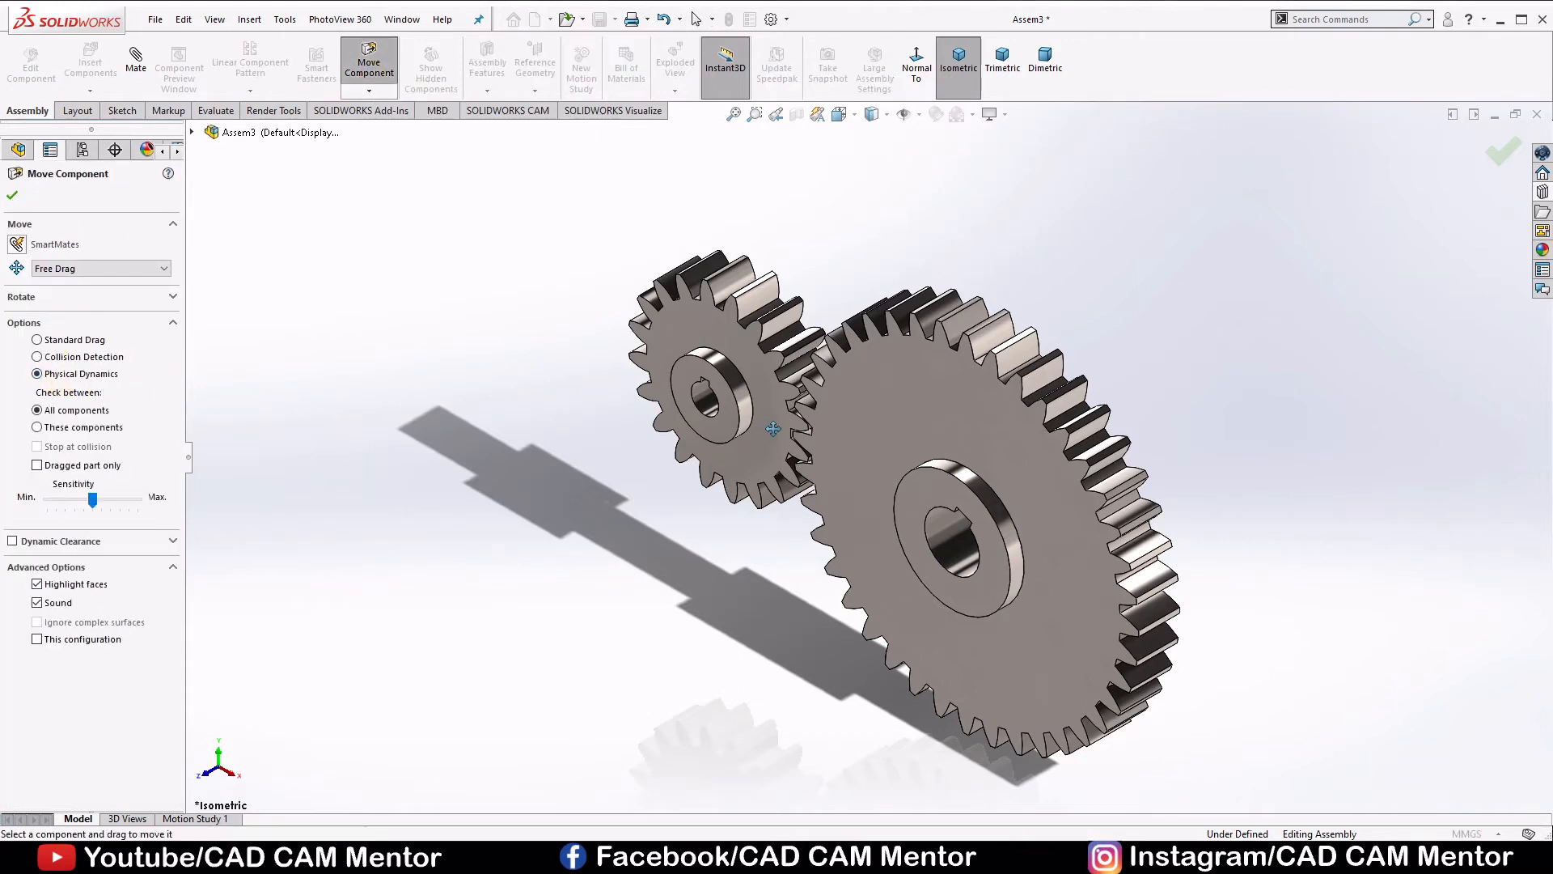
drag(775, 434, 776, 447)
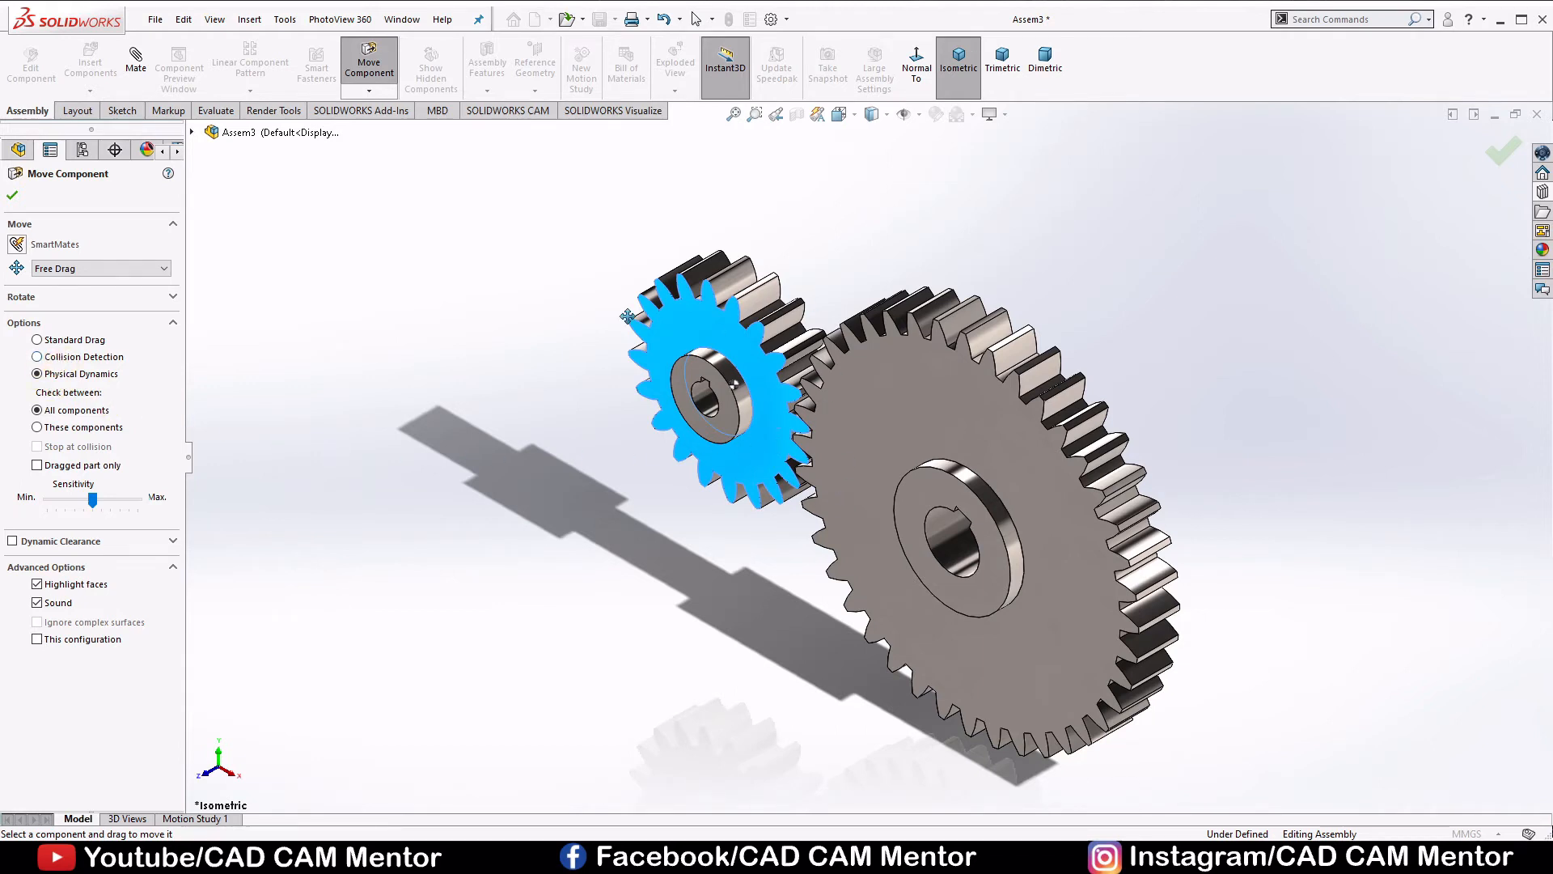
click(12, 198)
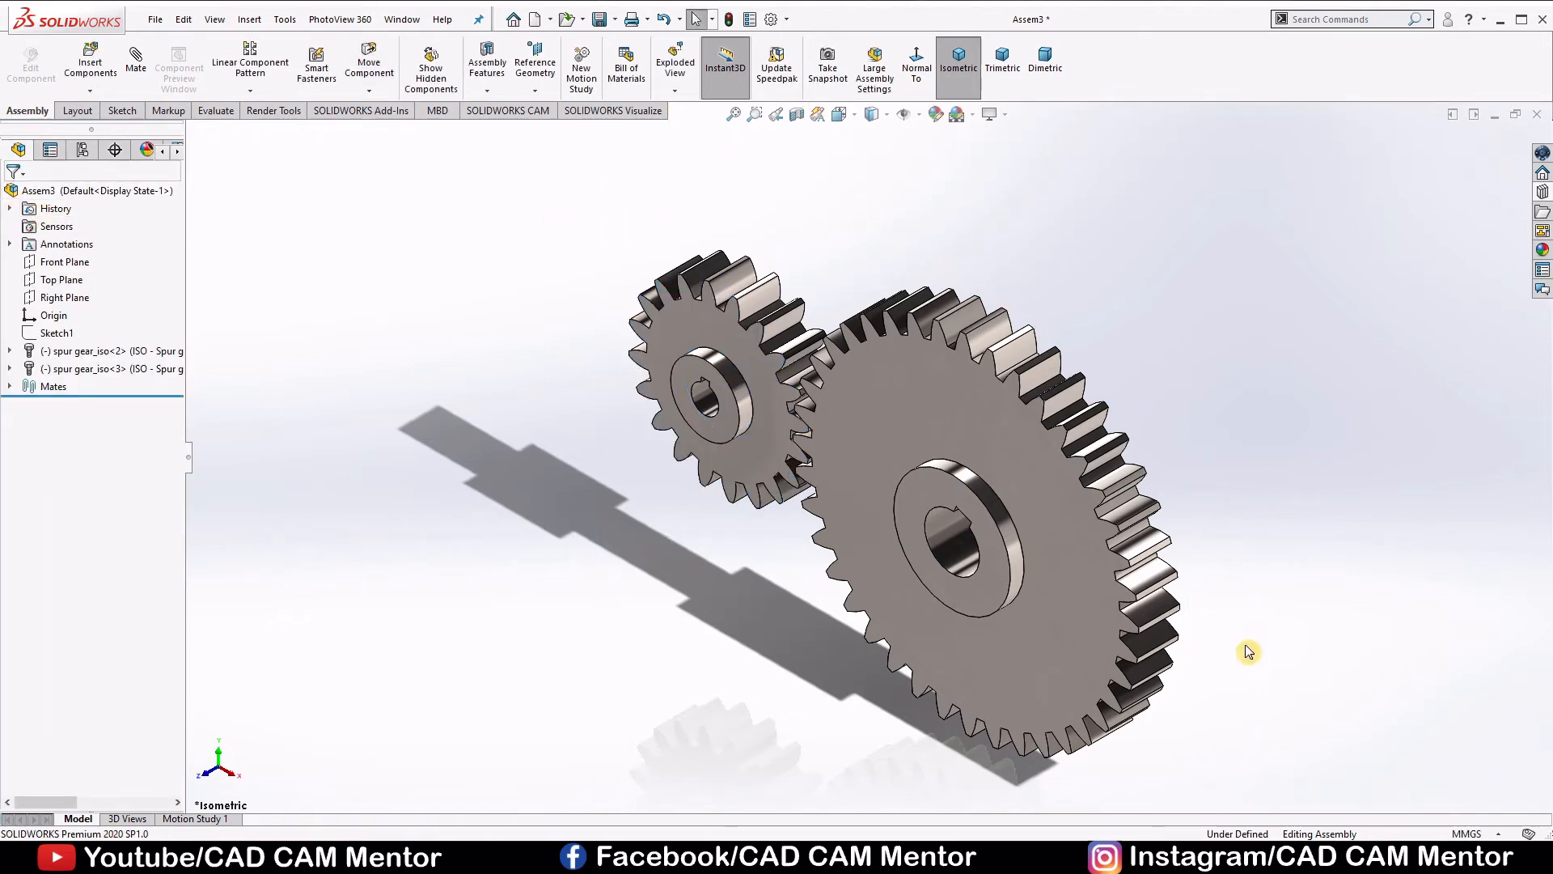
scroll(1242, 649, down, 2)
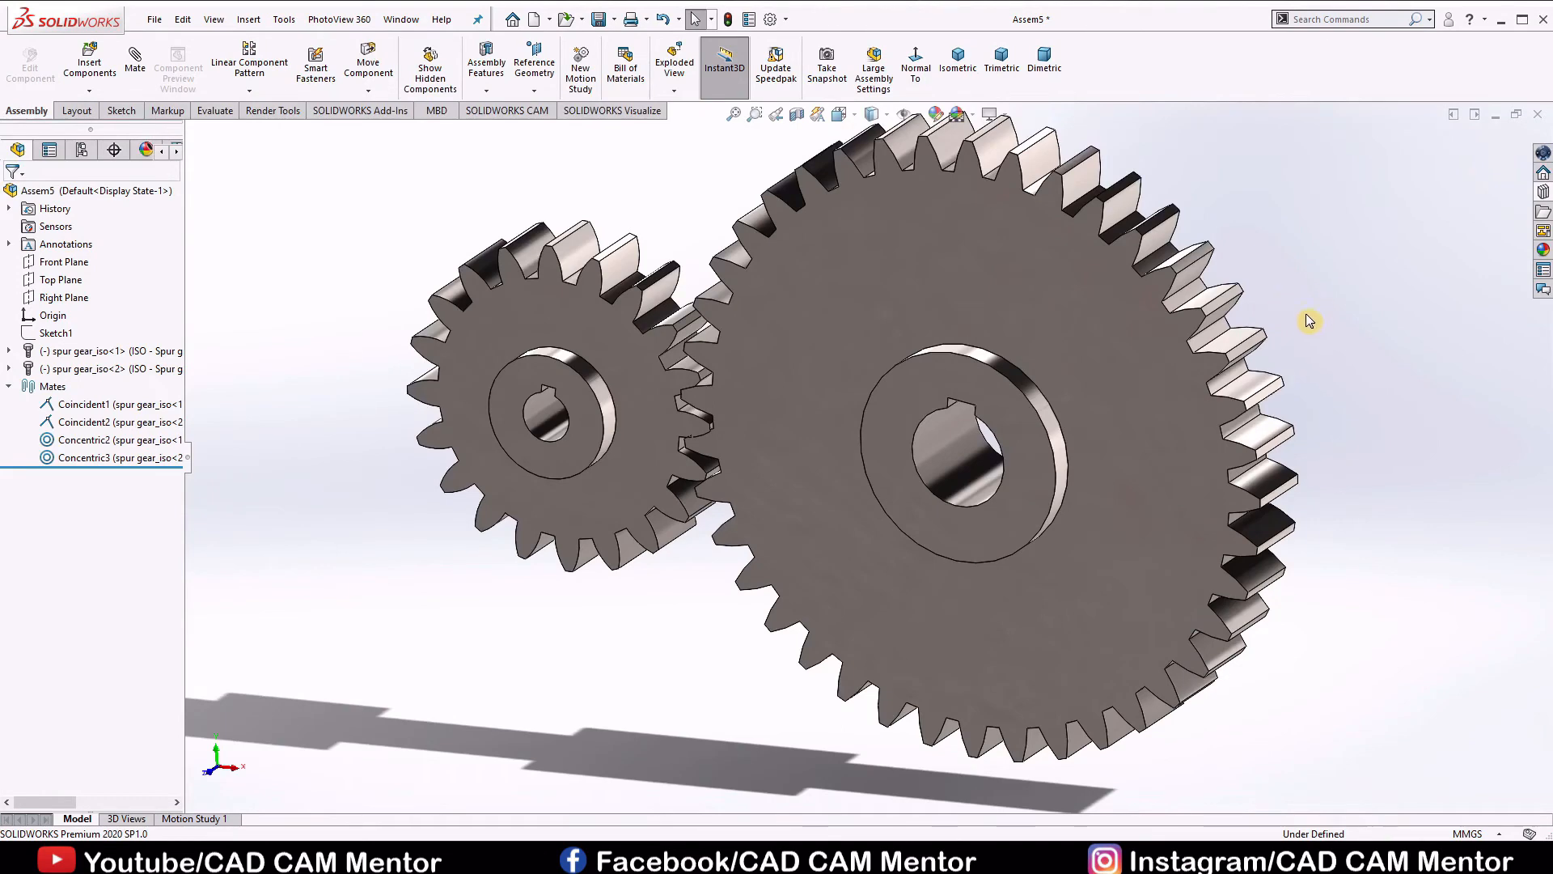
scroll(1352, 361, up, 1)
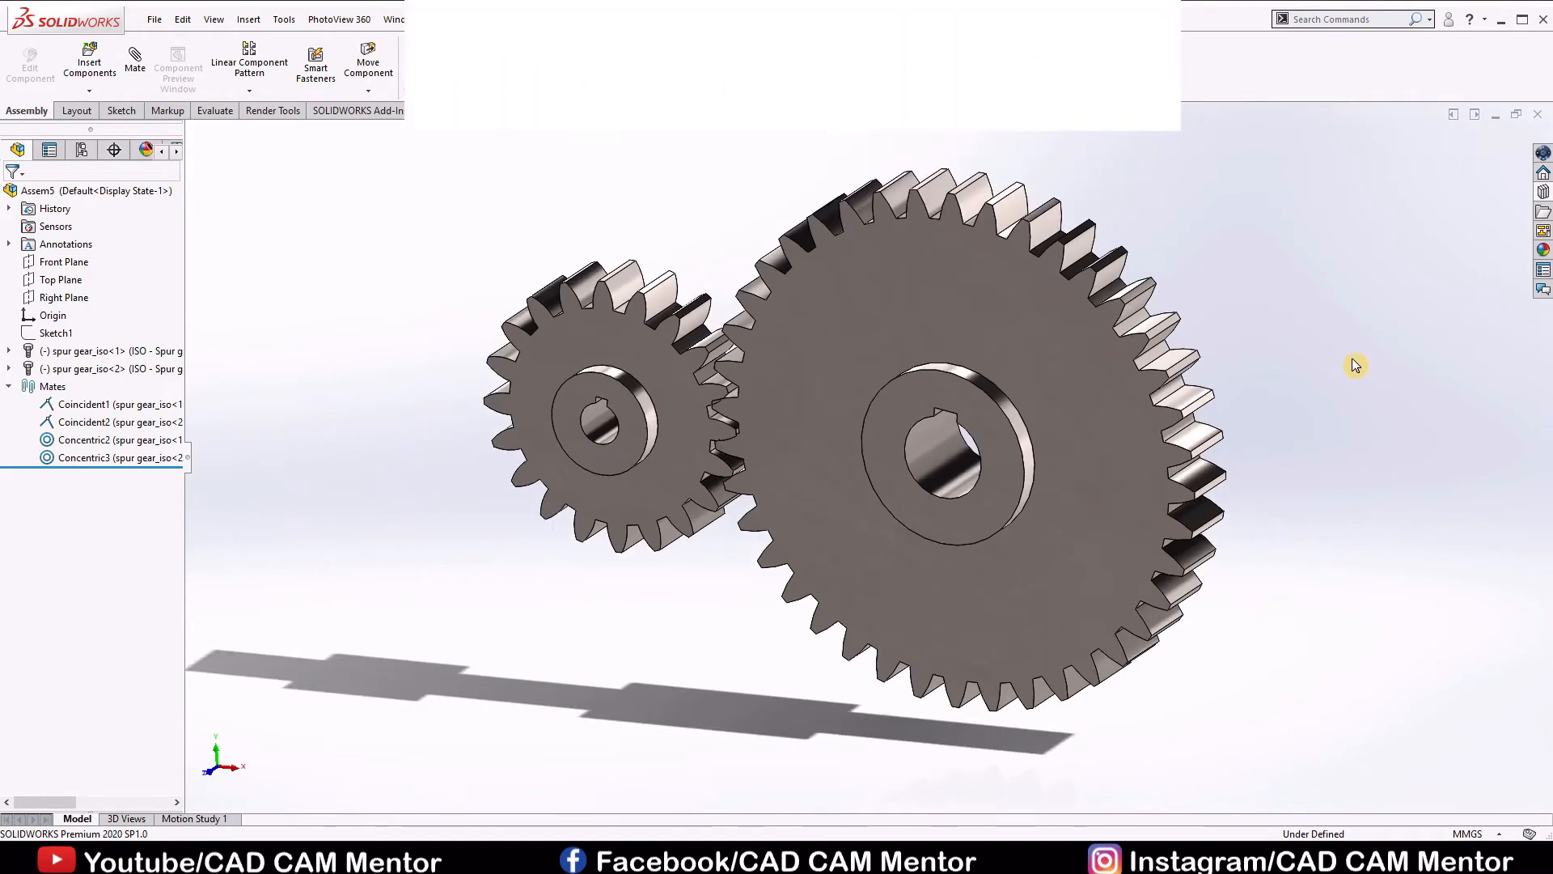
scroll(1352, 364, down, 1)
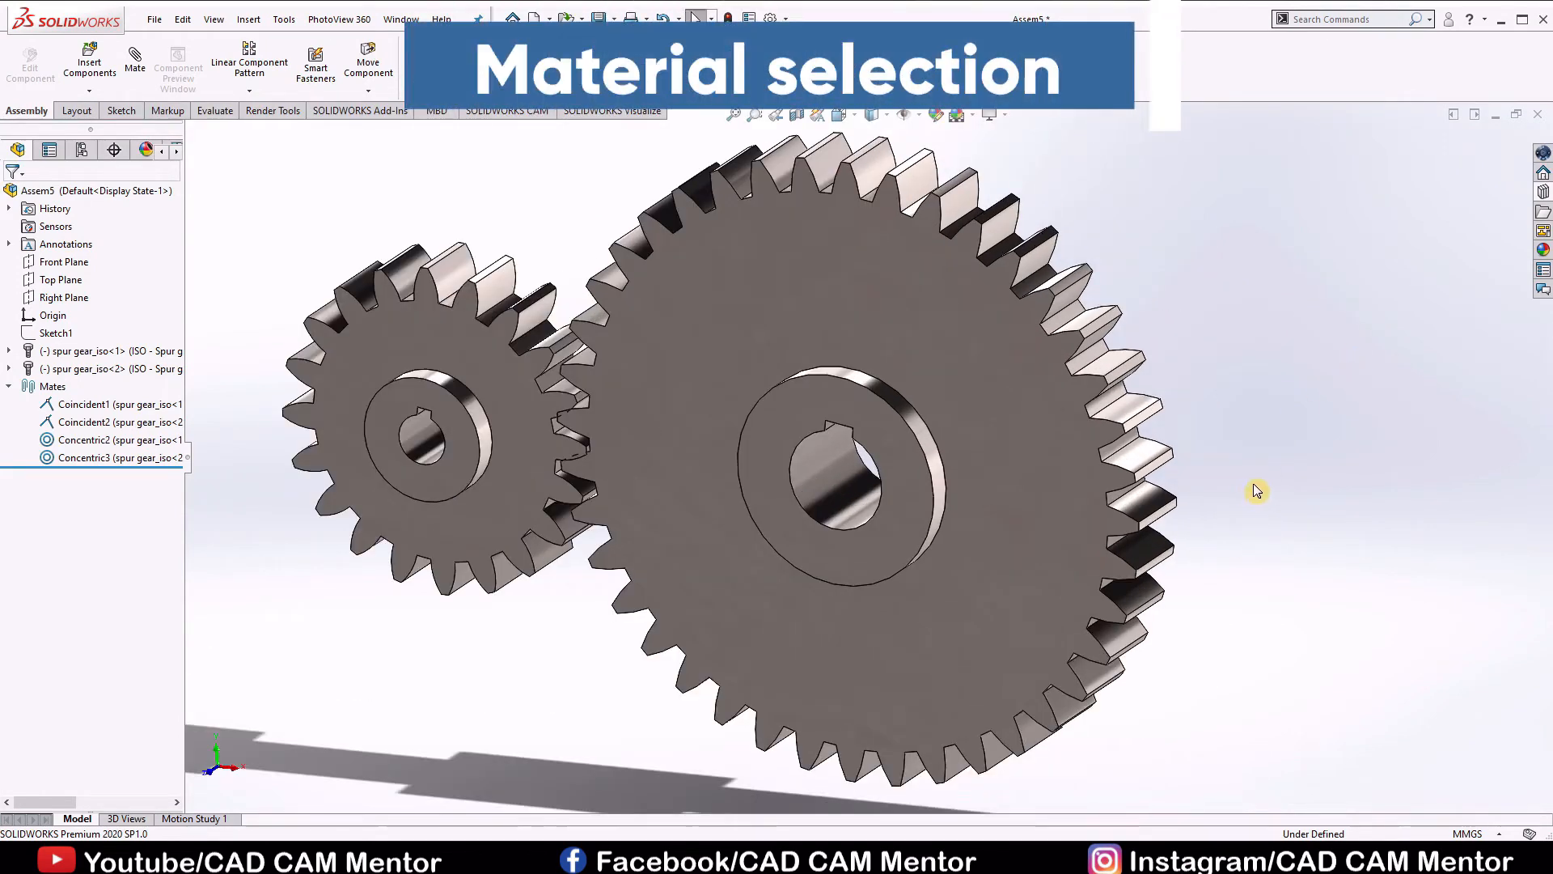
Apply a metal appearance from the Steel category to the large gear's body
scroll(1172, 426, down, 1)
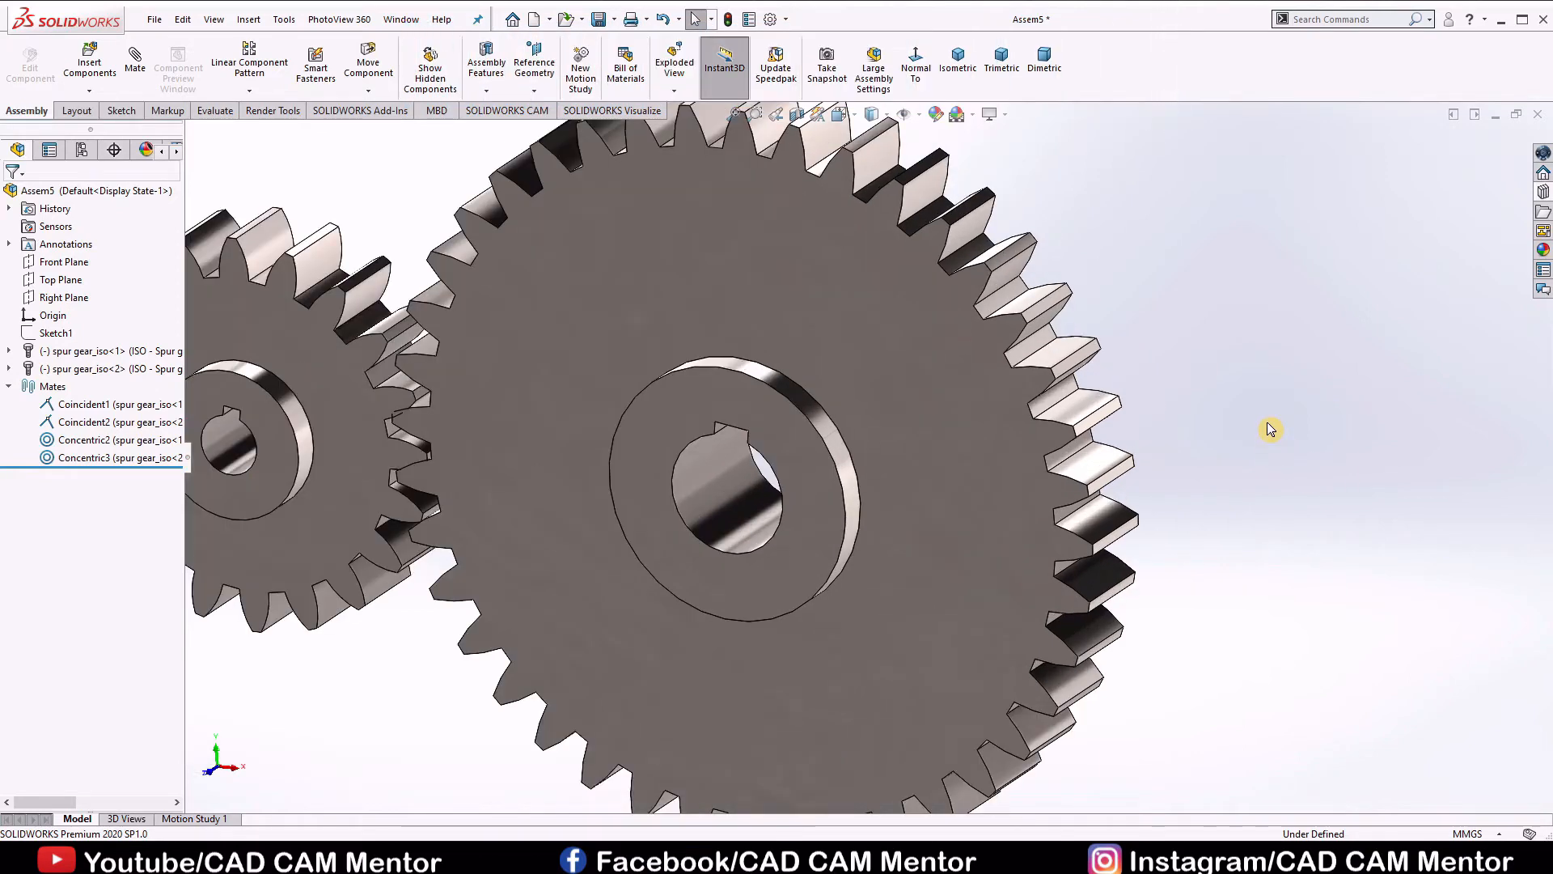
scroll(1196, 527, up, 1)
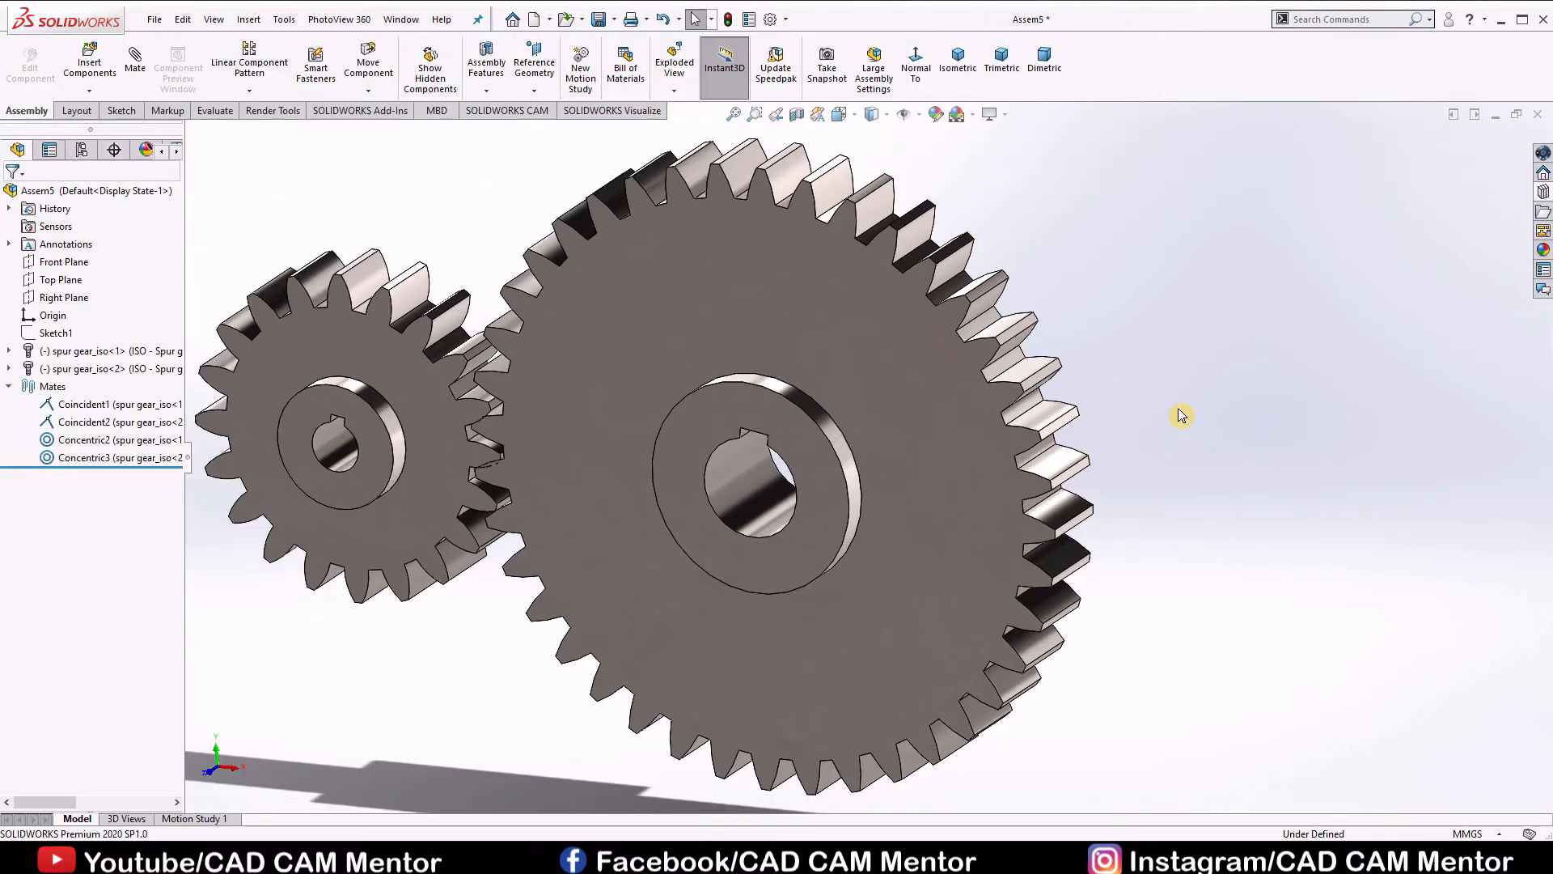
click(1542, 251)
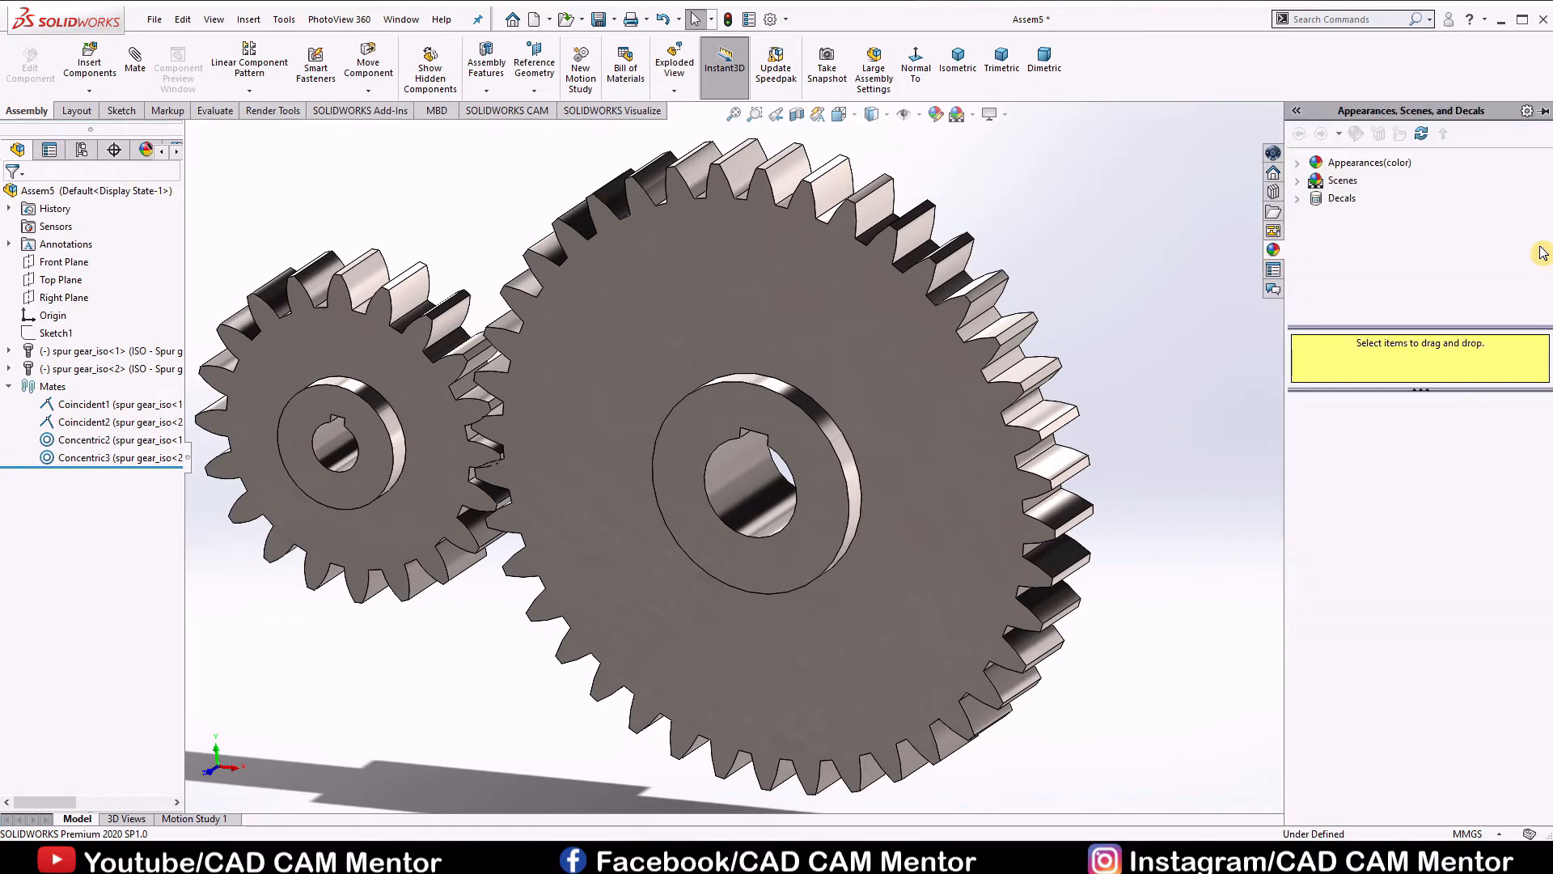
click(1302, 172)
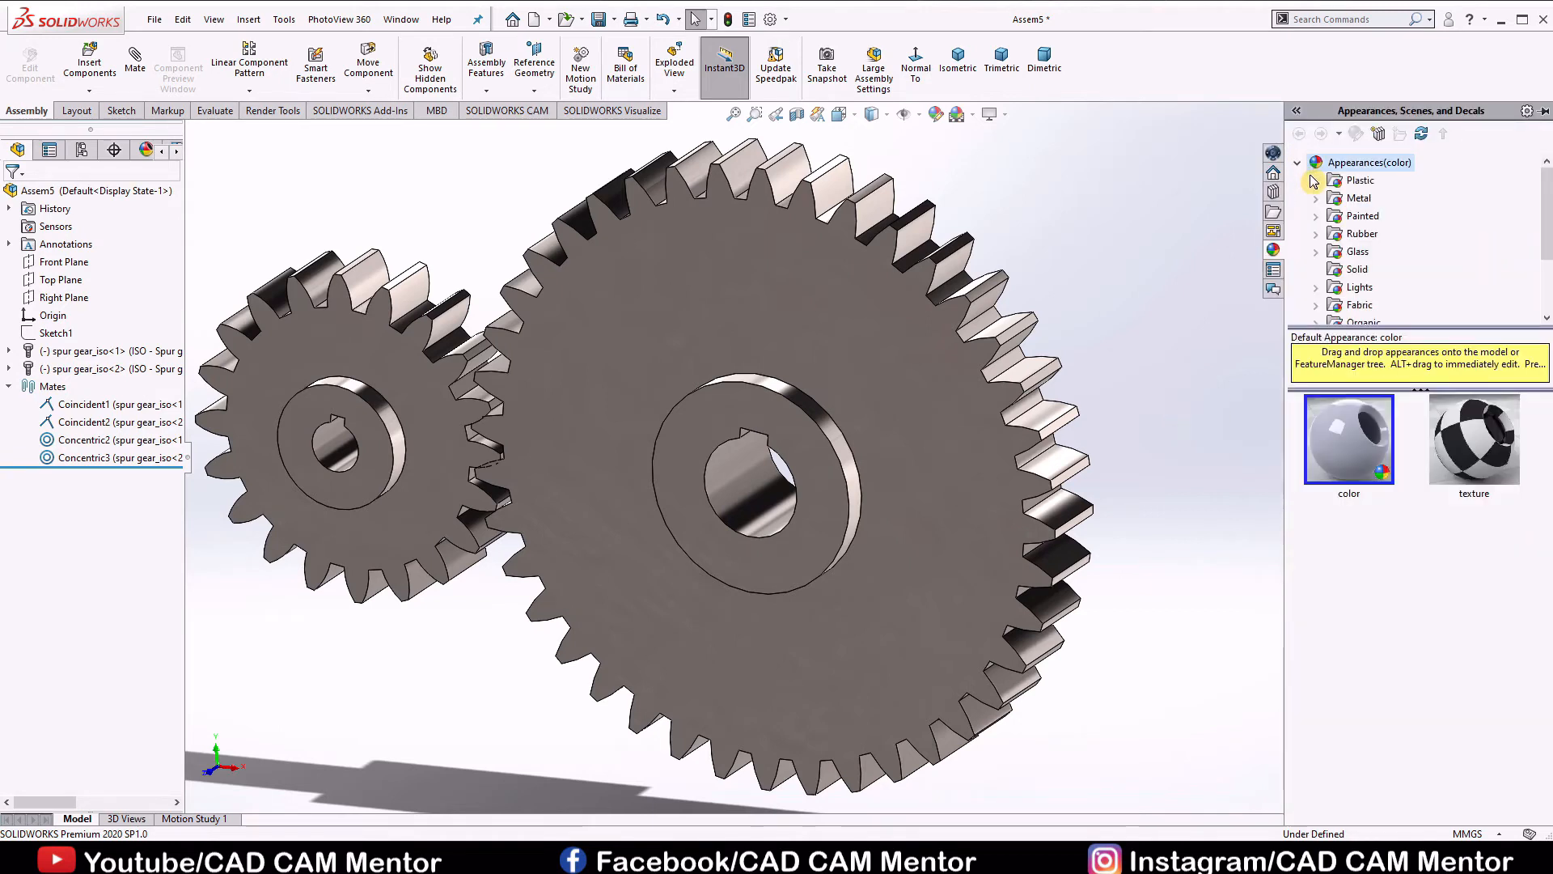
click(1316, 200)
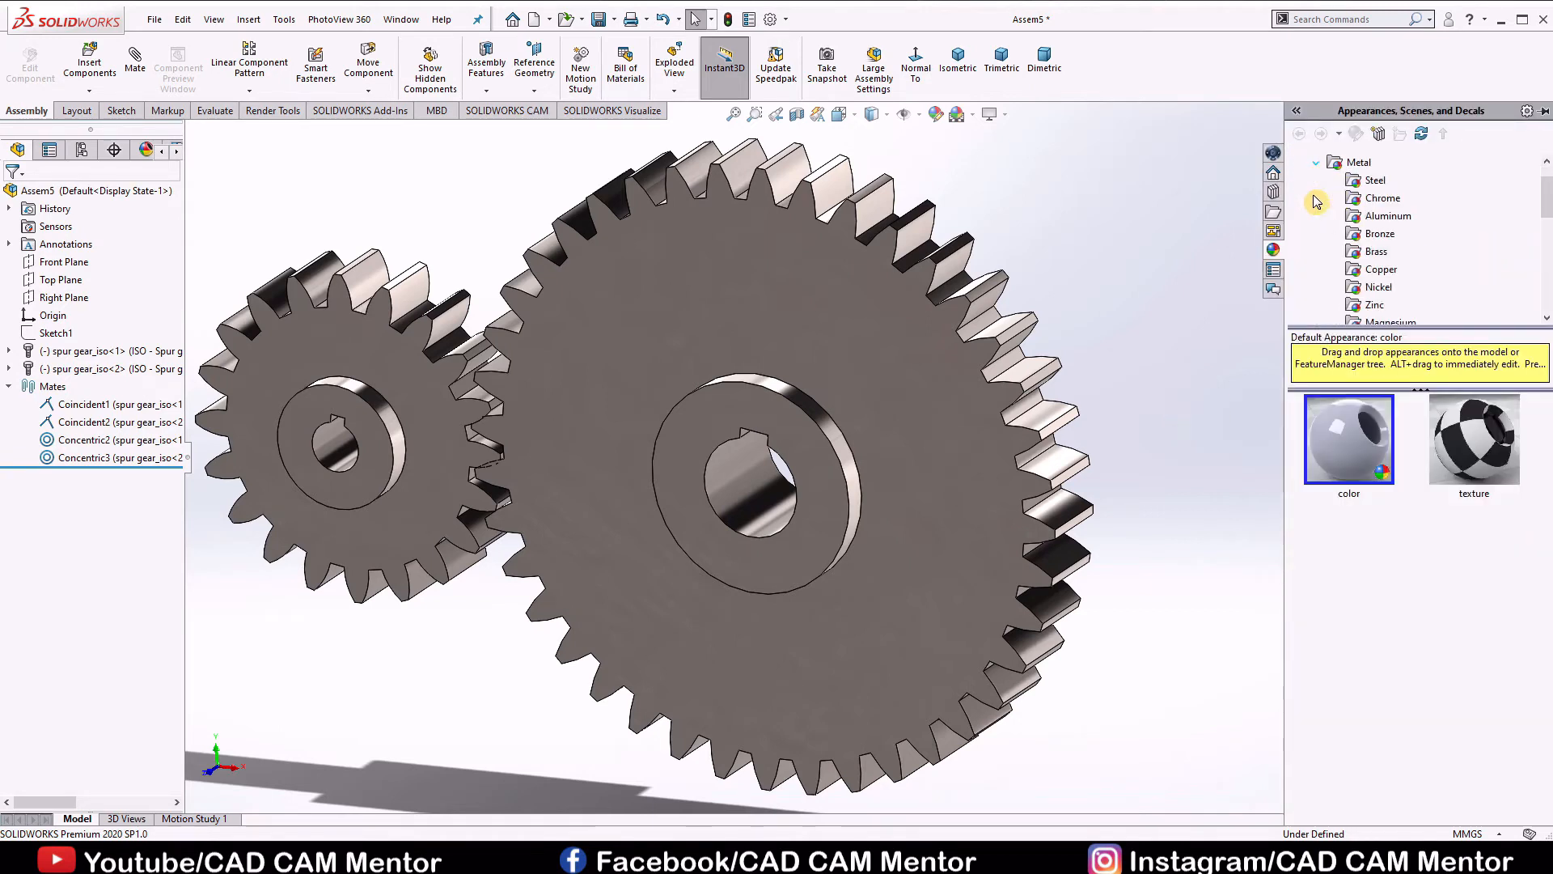
click(1373, 181)
drag(1351, 455, 909, 357)
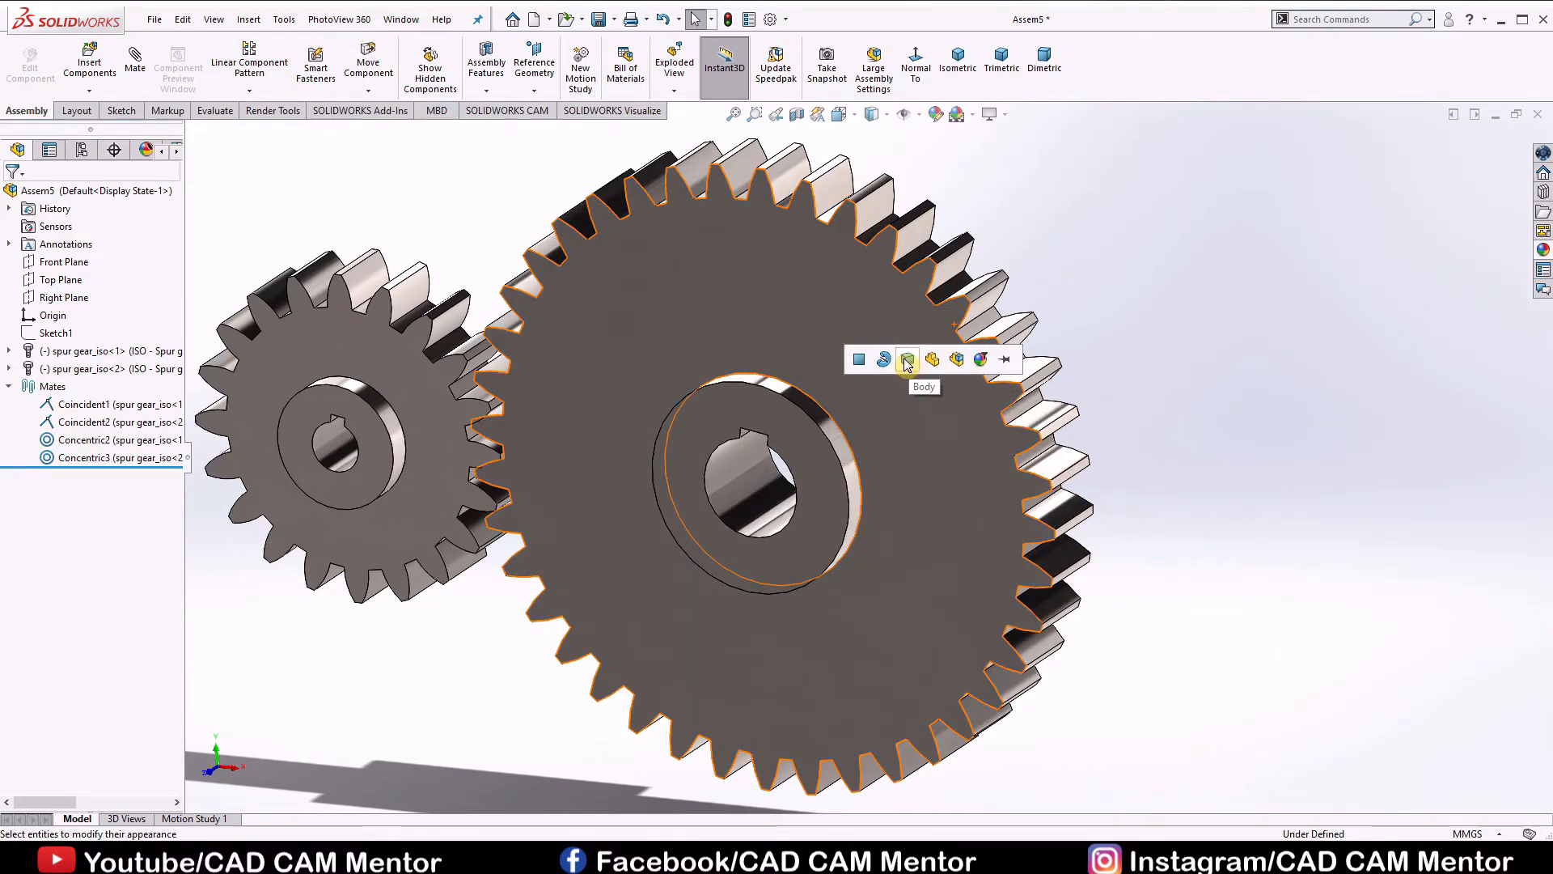
click(907, 360)
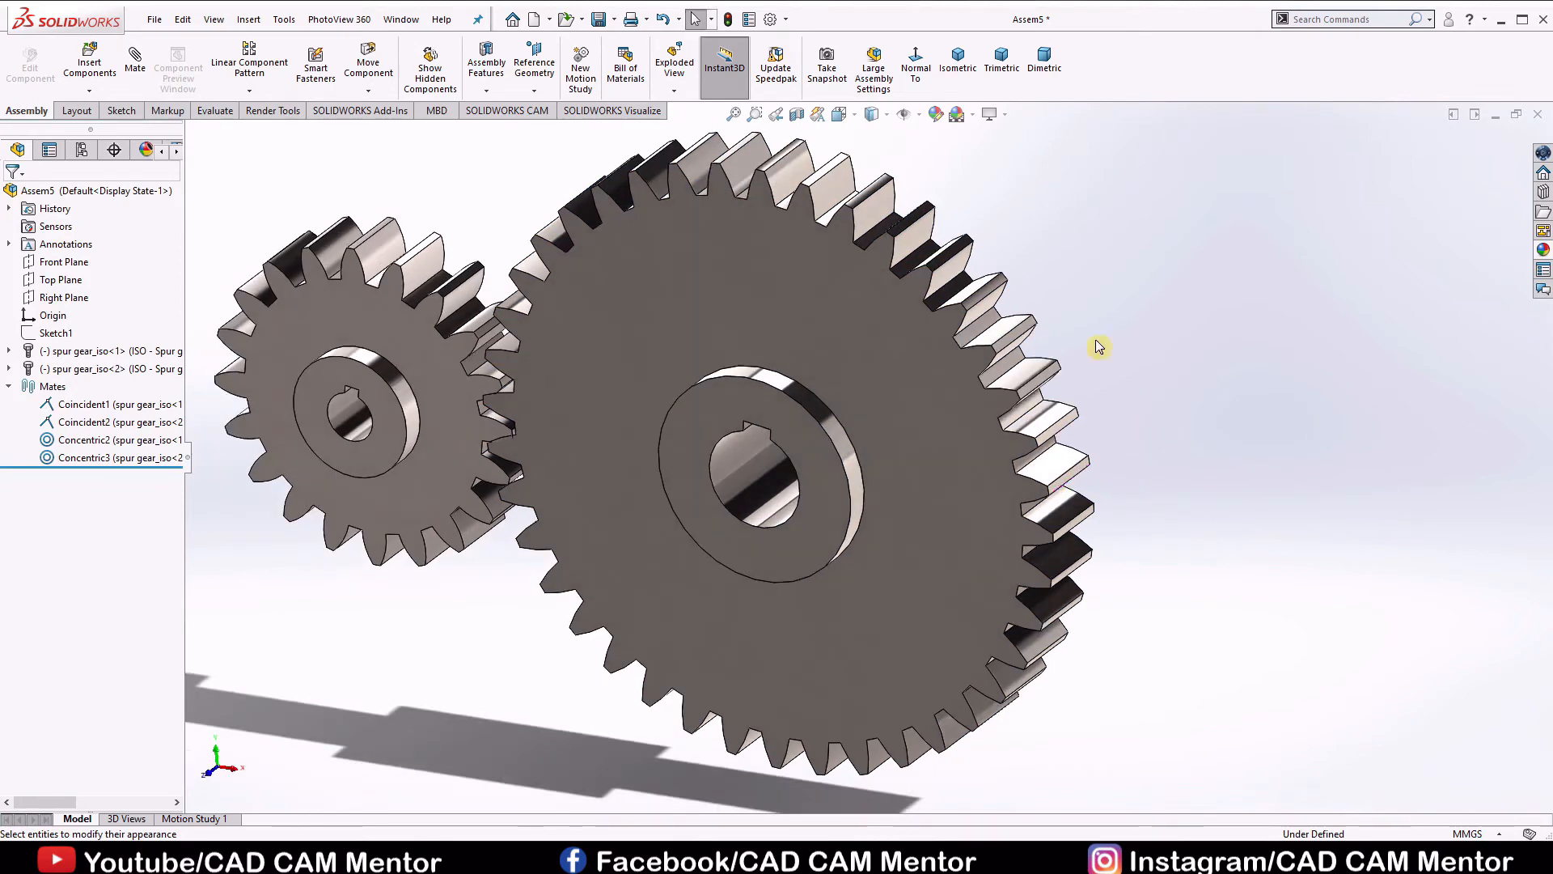
Show the gear pair in the Trimetric view and open Motion Study 1
click(1002, 59)
scroll(1055, 521, down, 3)
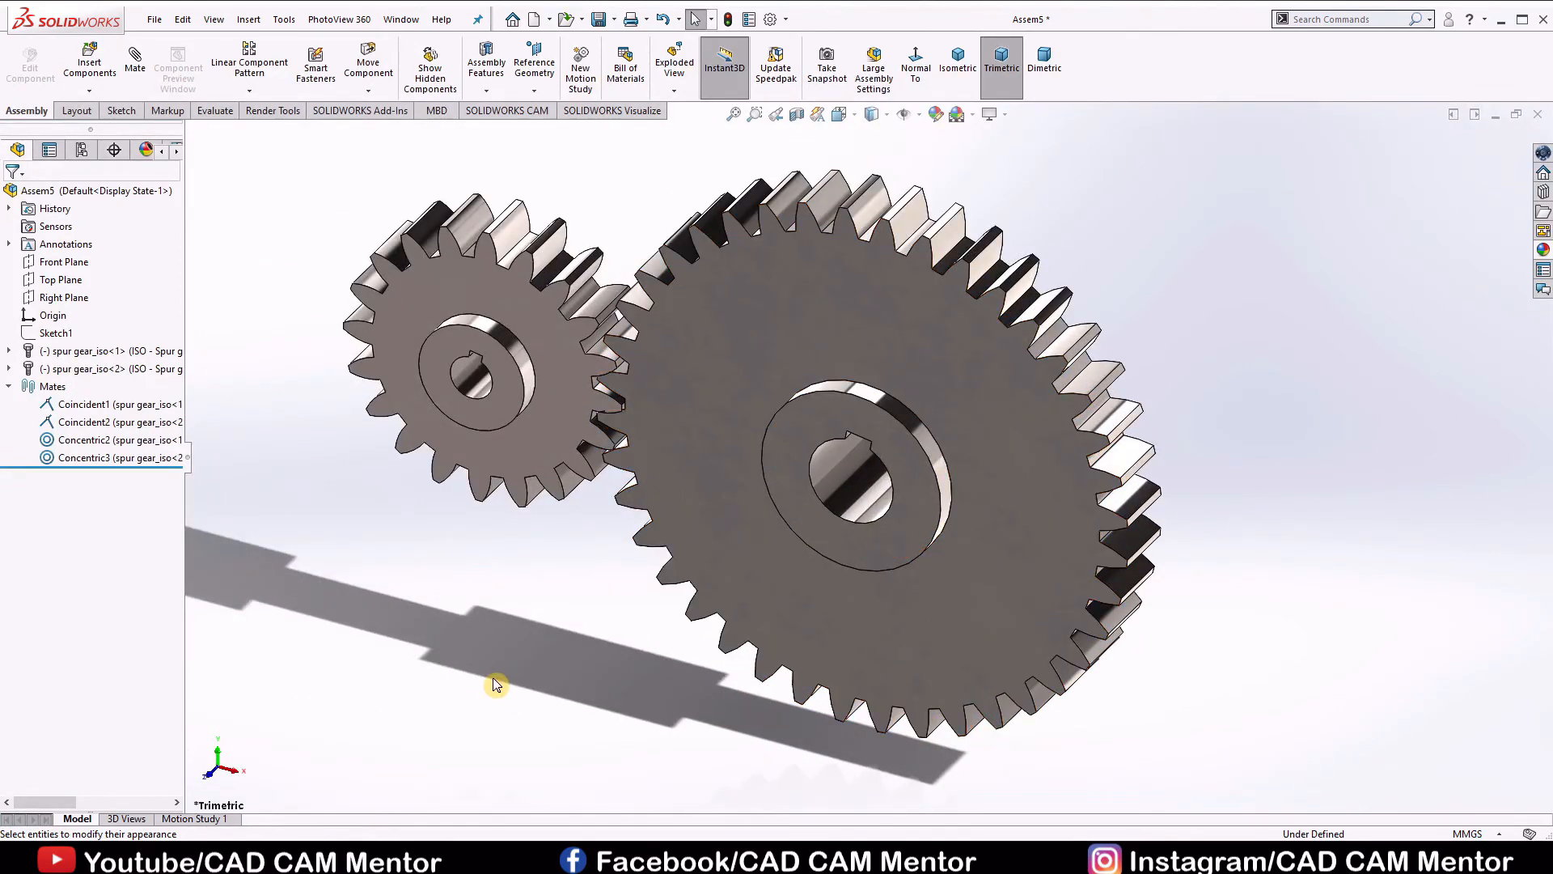
click(196, 818)
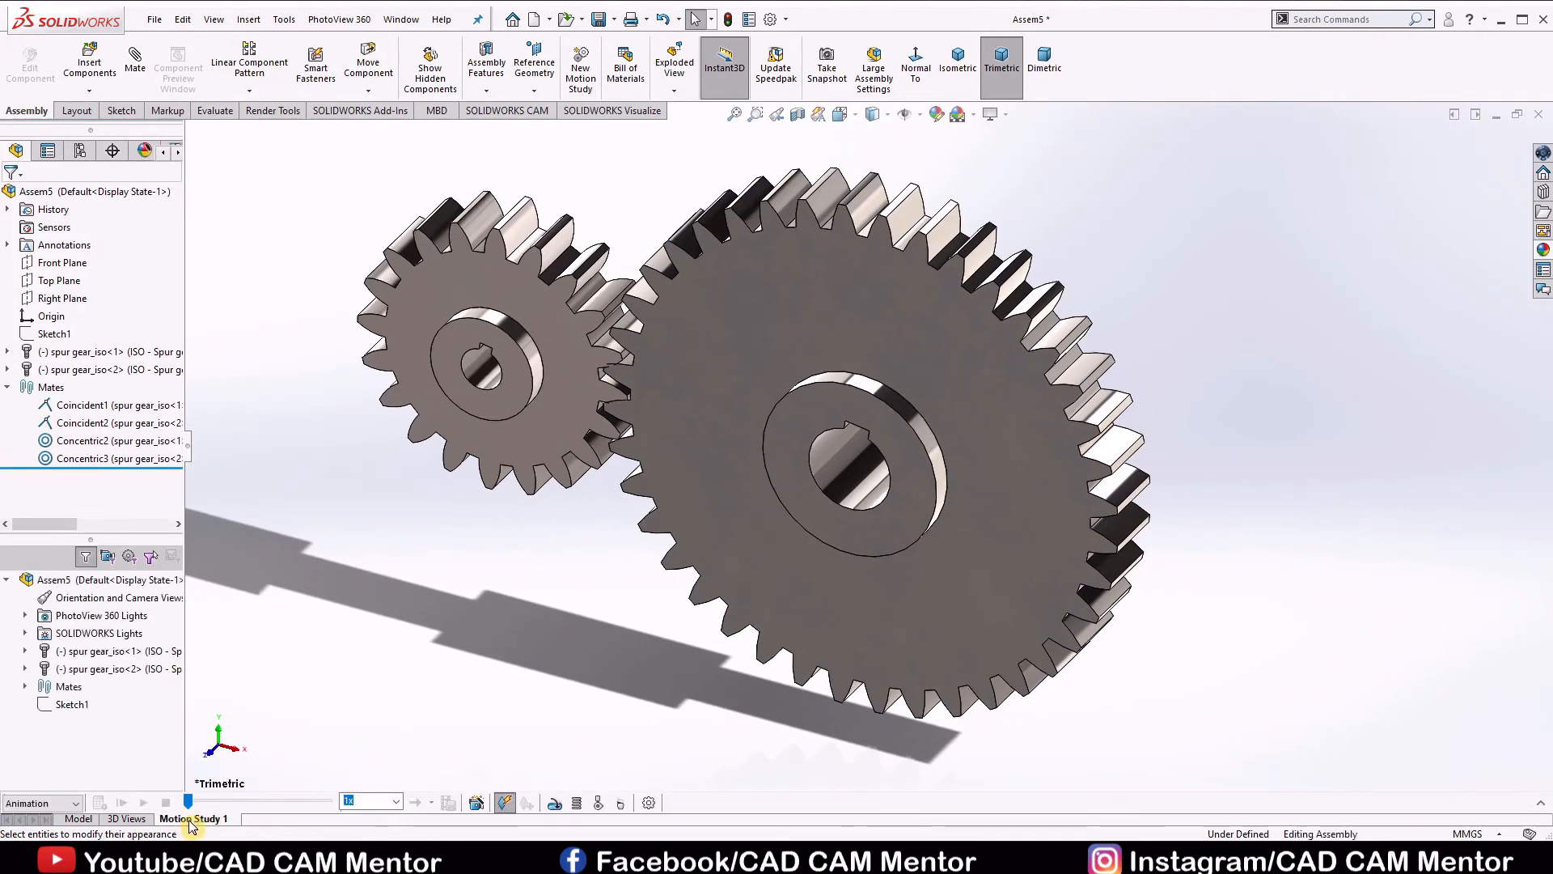
right_click(1155, 54)
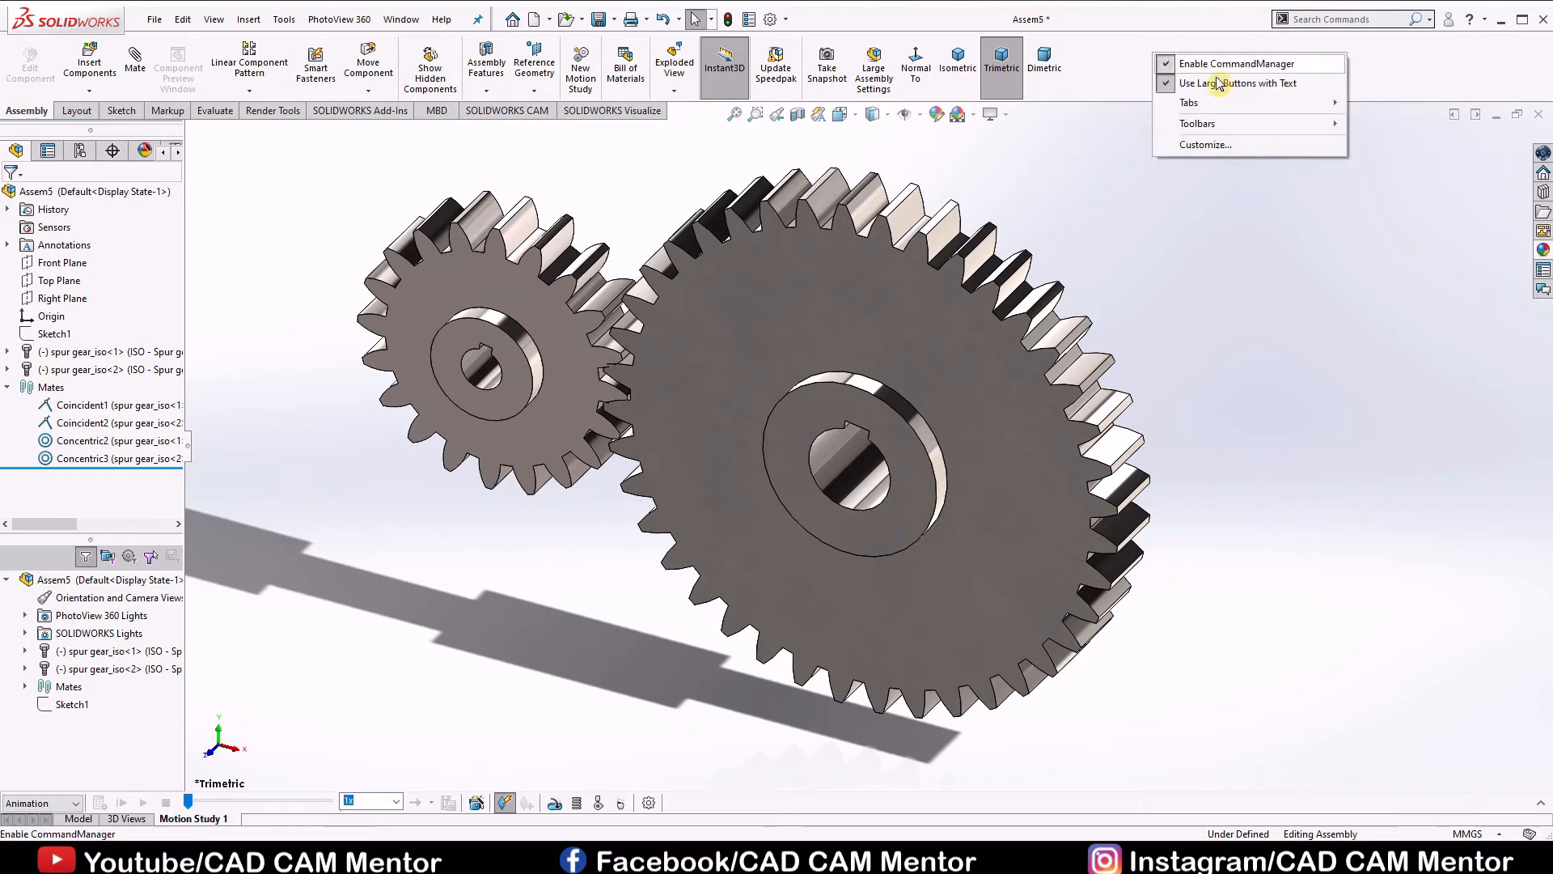
mouse_move(1231, 126)
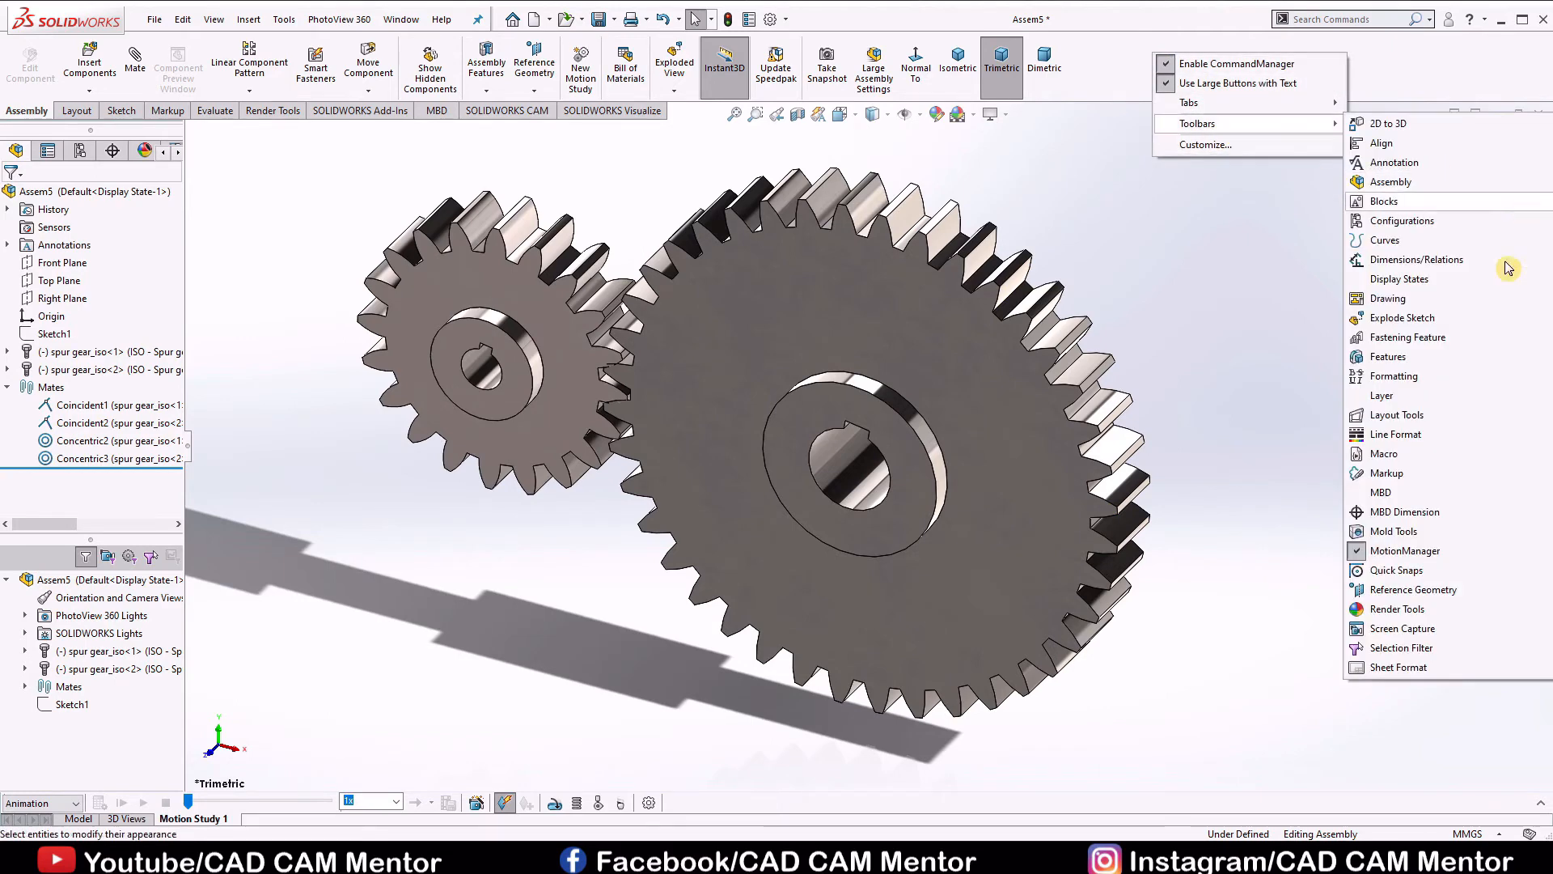
click(1300, 565)
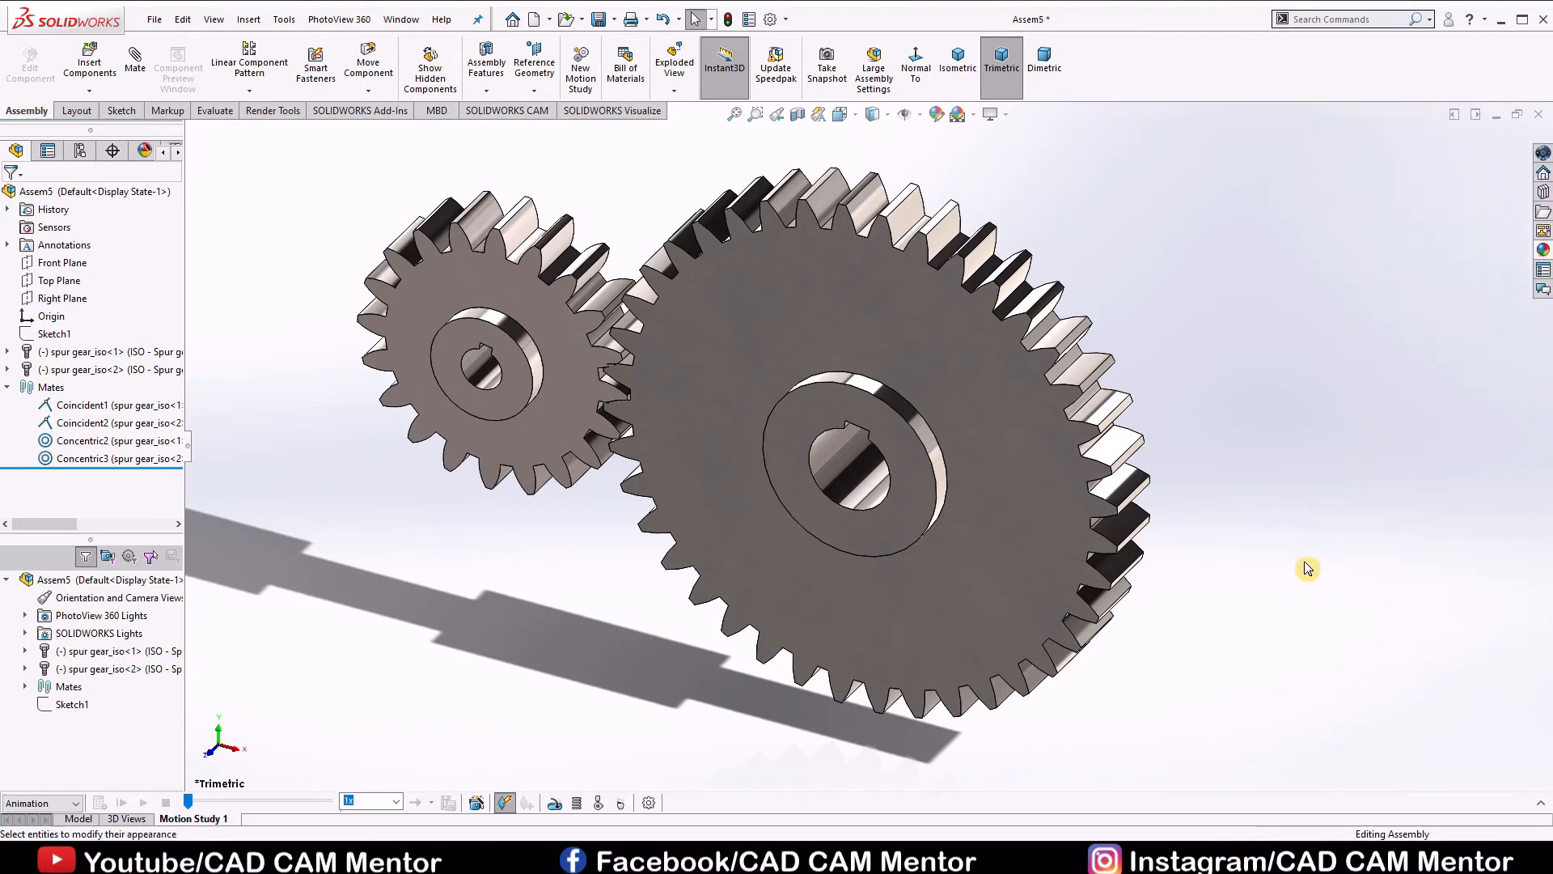
Expand the motion study timeline and set the study type to Basic Motion
click(1540, 802)
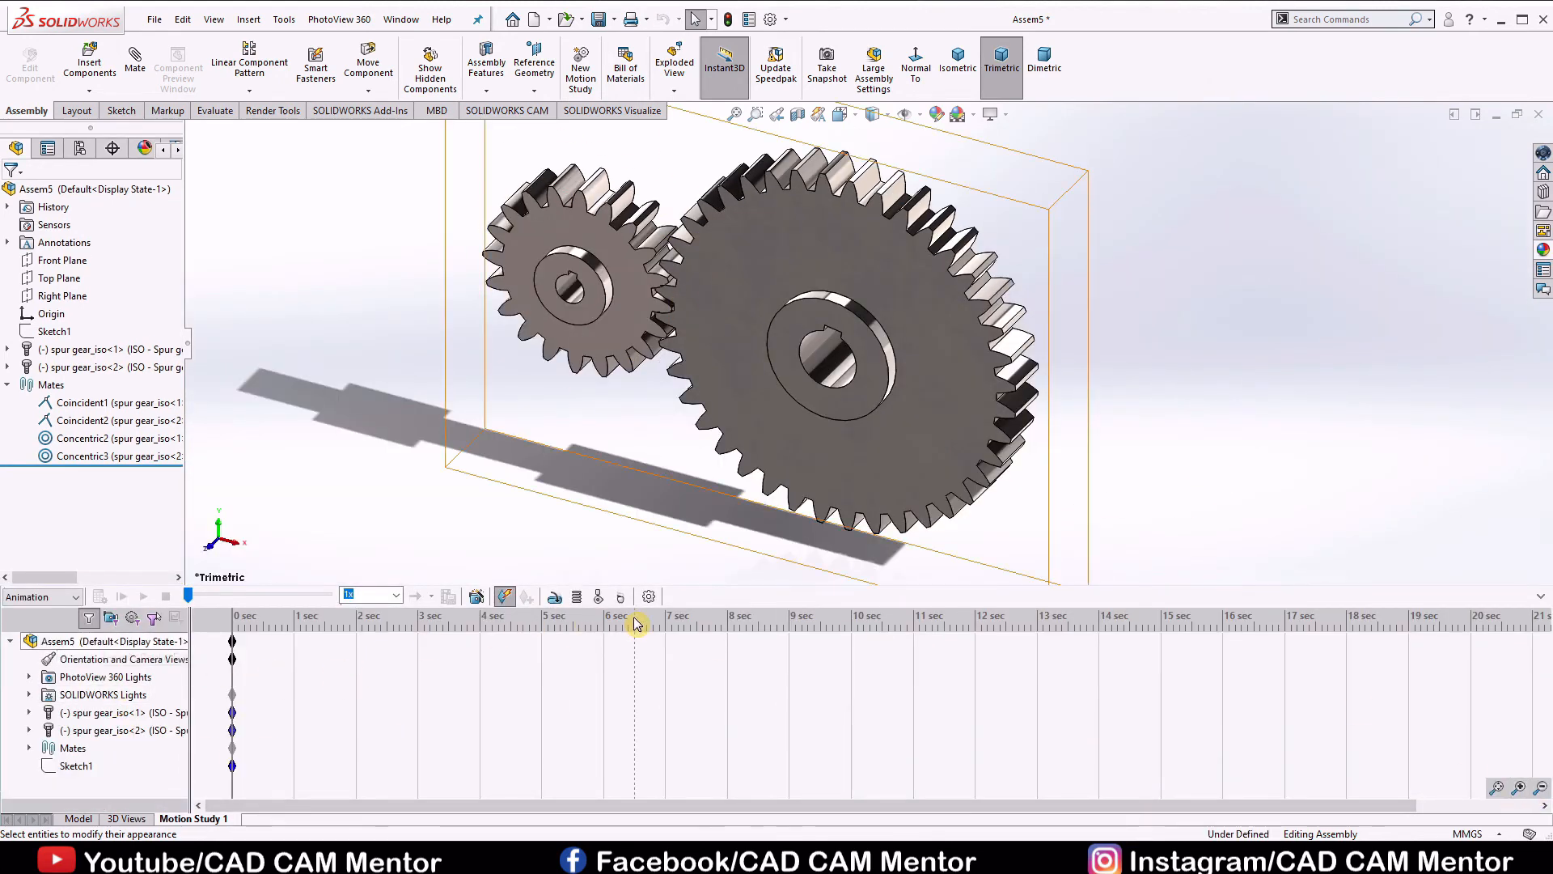
click(65, 597)
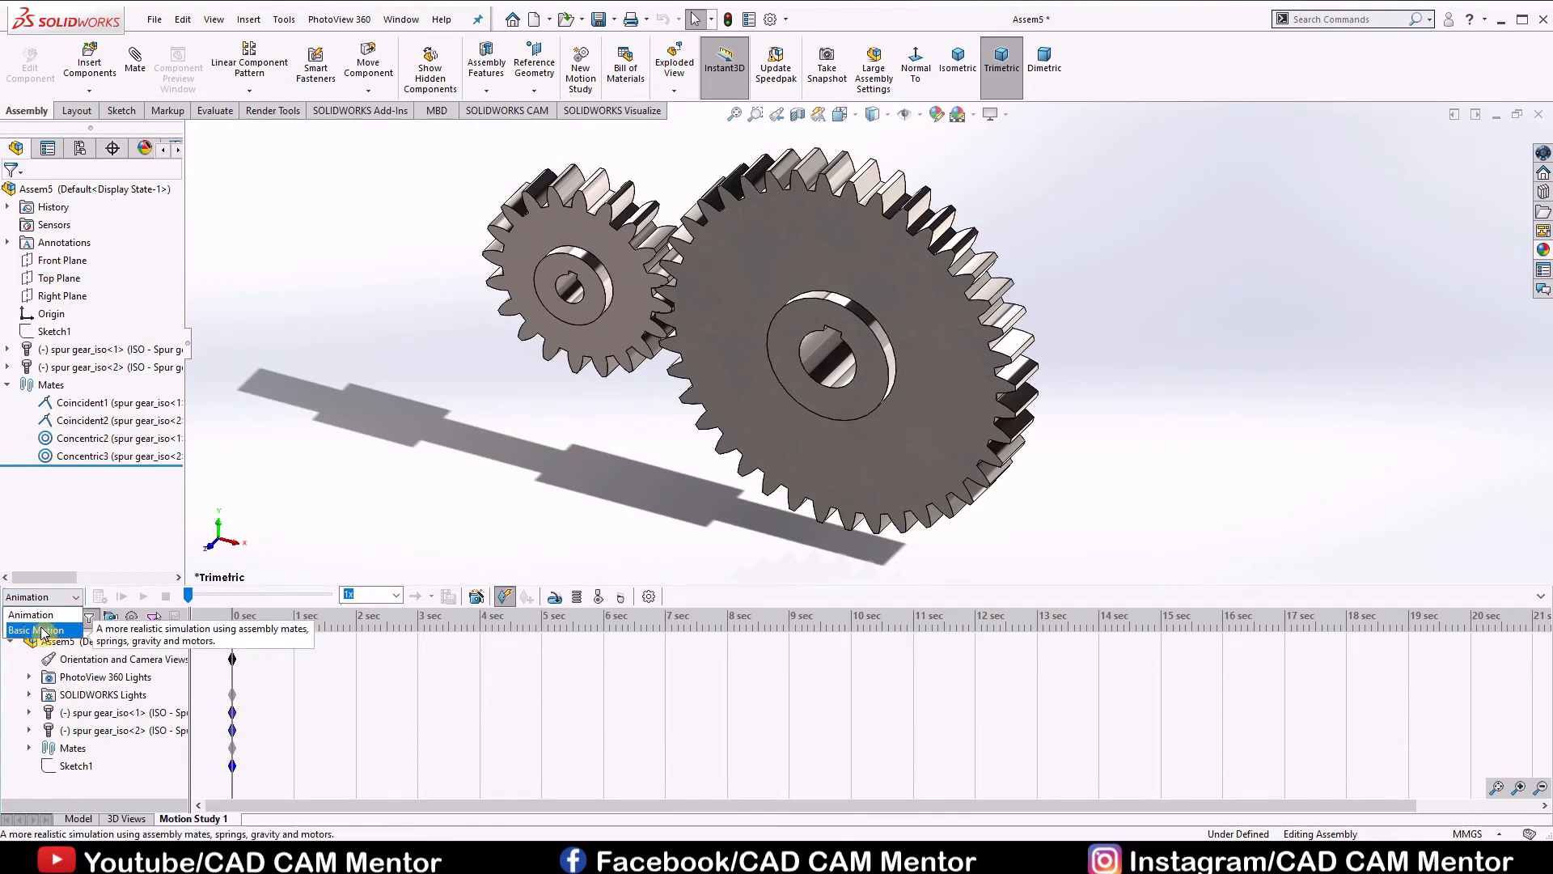
click(42, 630)
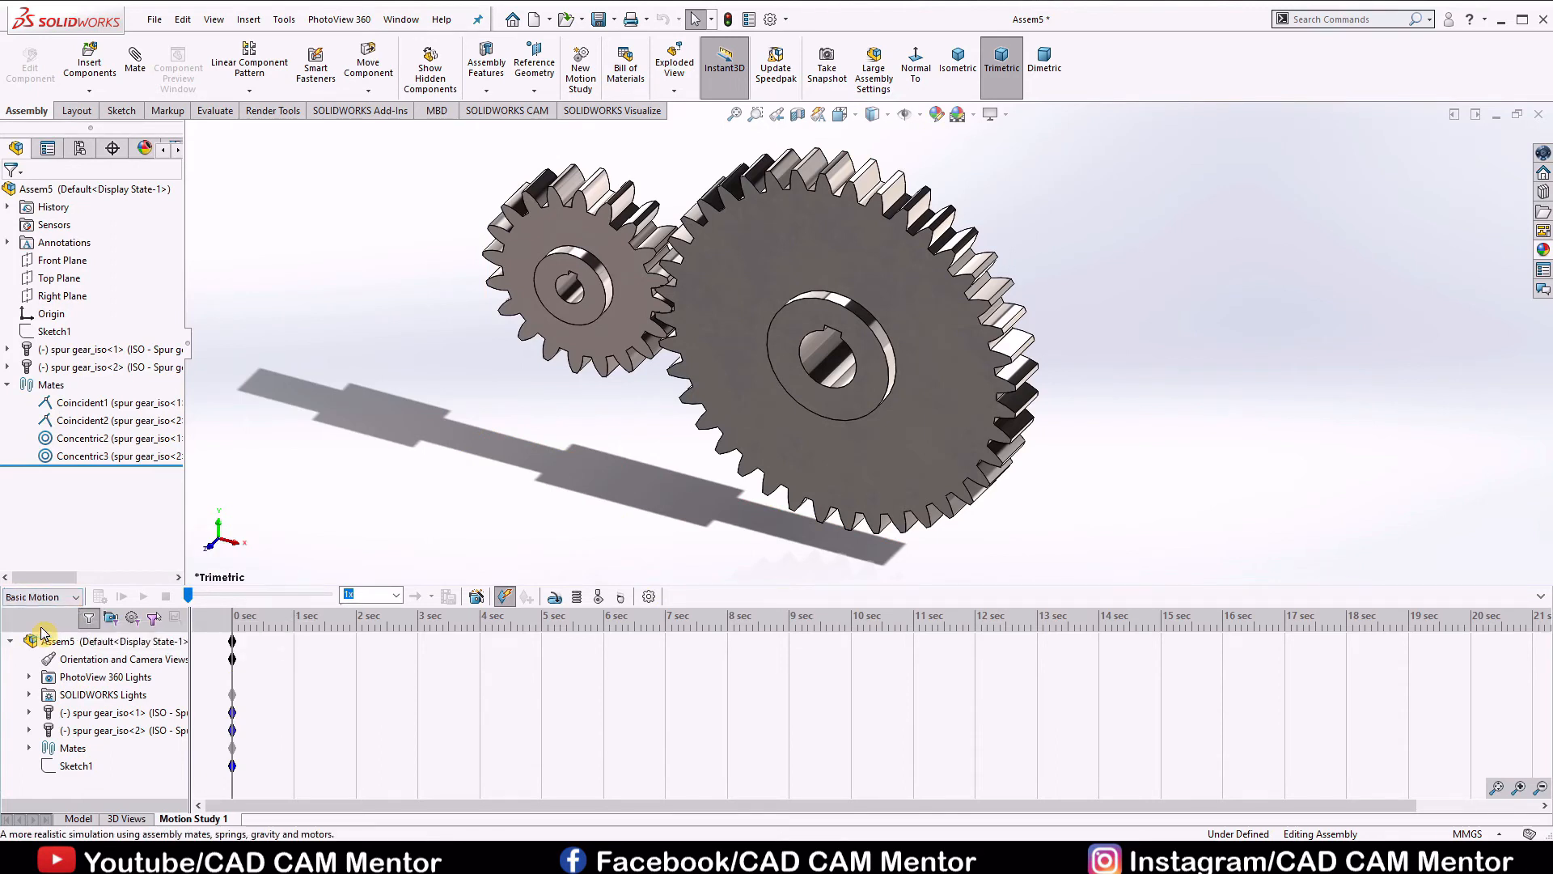
Set the Basic Motion frame rate to 30 frames per second and move the time bar to 20 sec
click(648, 597)
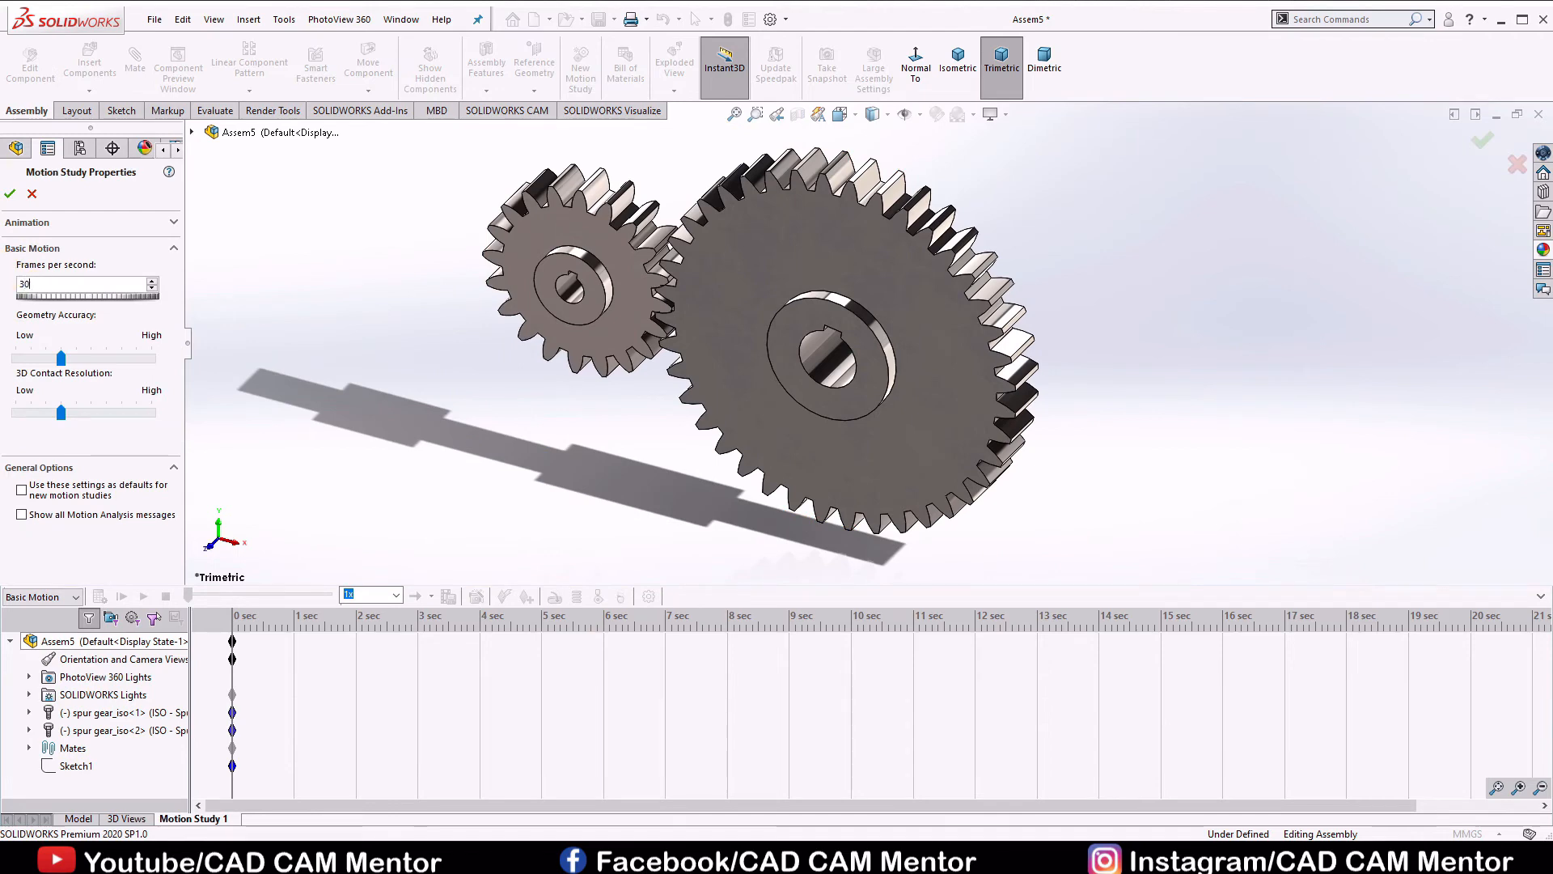
click(11, 195)
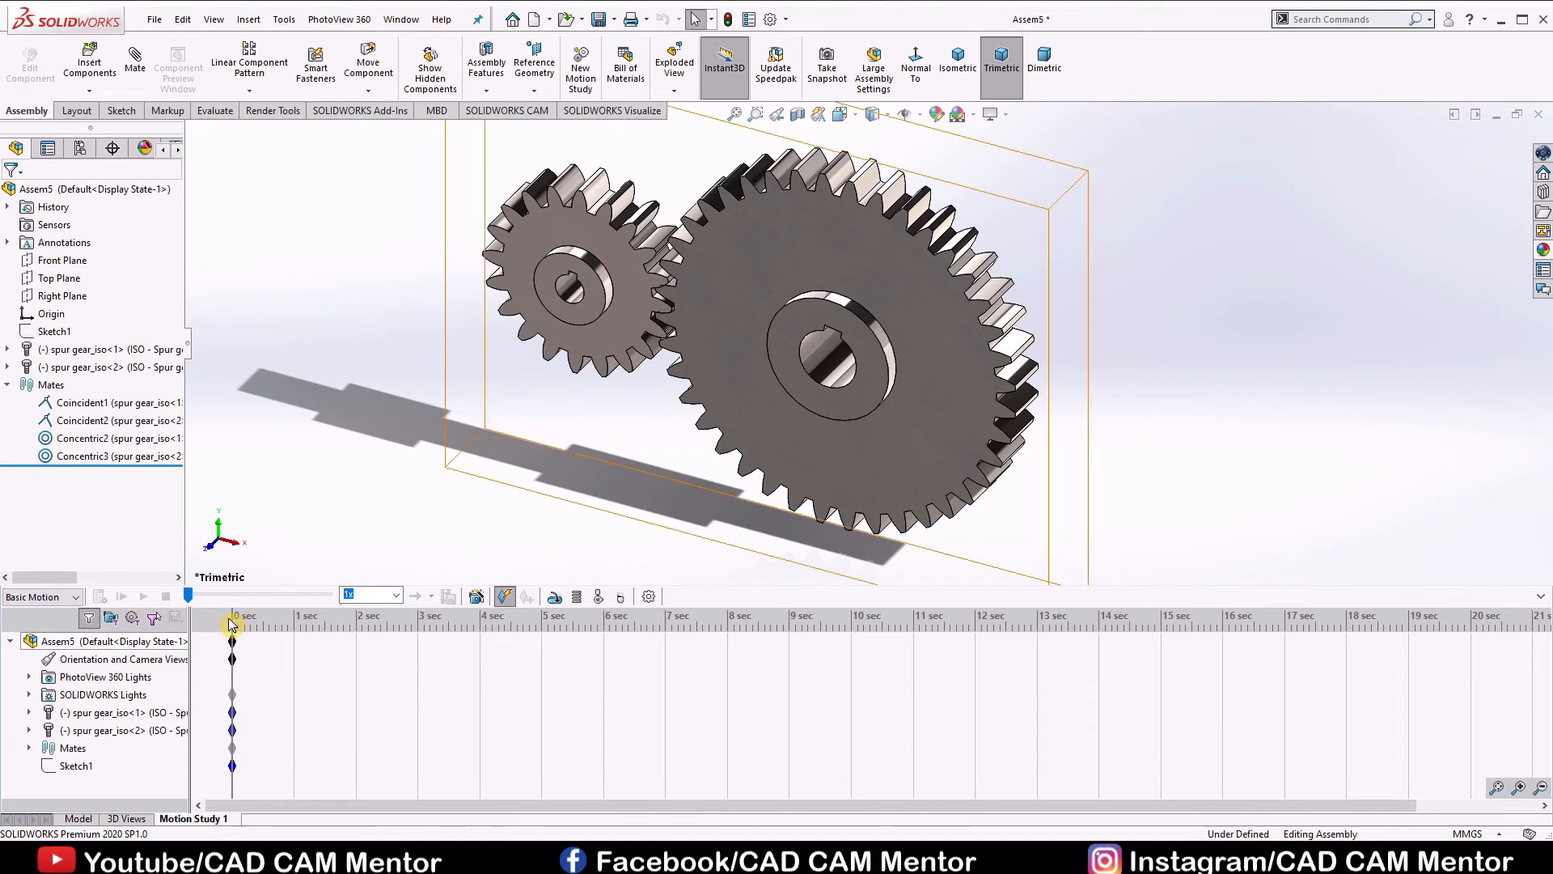
drag(231, 616, 1470, 657)
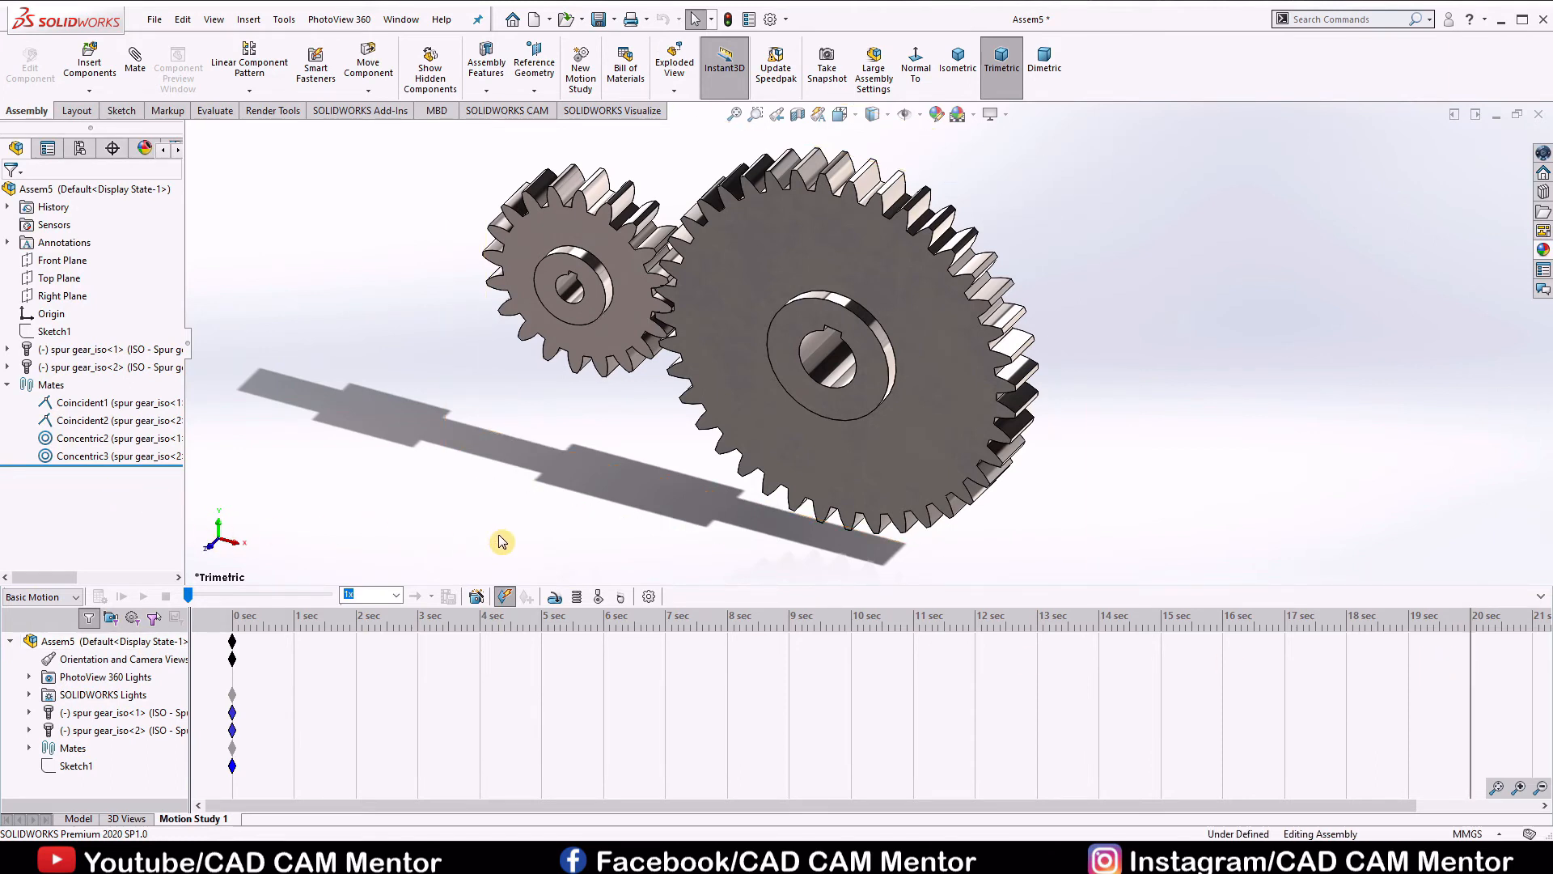
Add a solid body contact between the small gear and the large gear
click(600, 598)
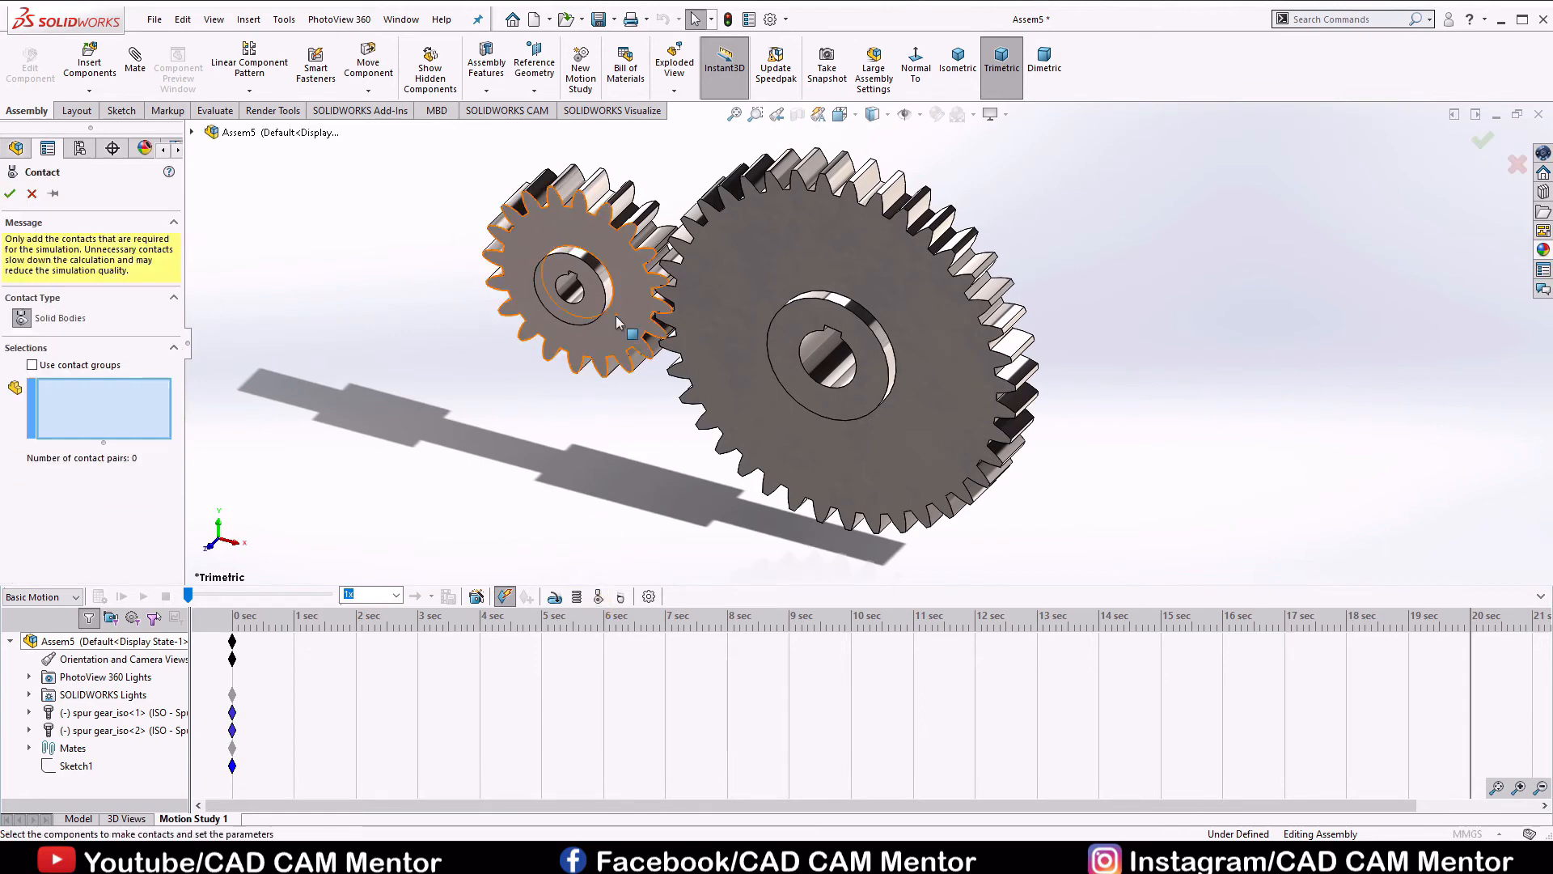
click(640, 279)
click(735, 270)
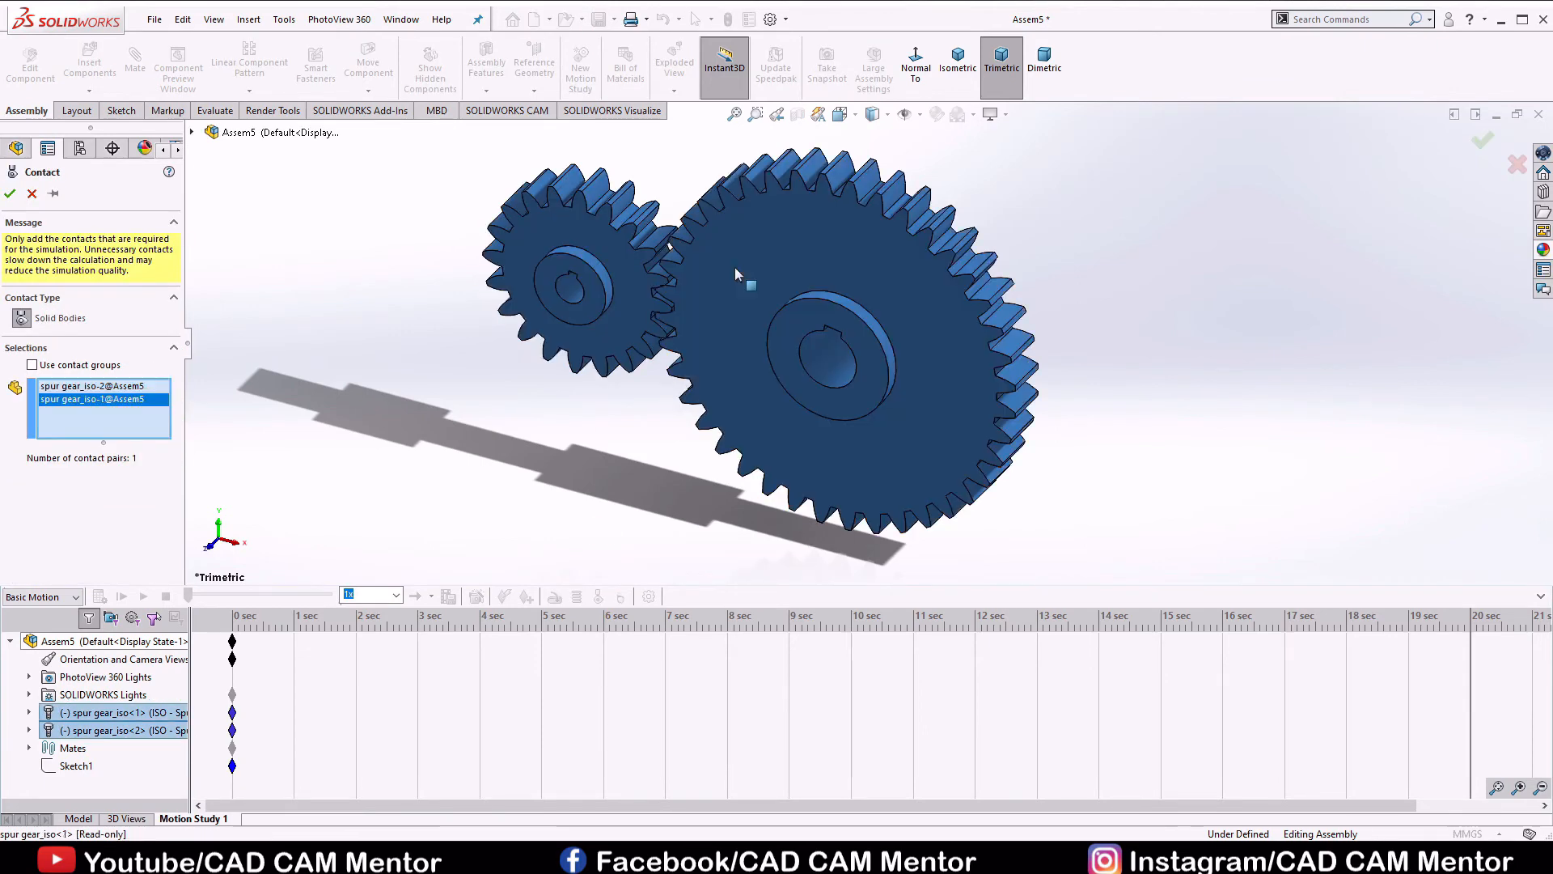
click(11, 195)
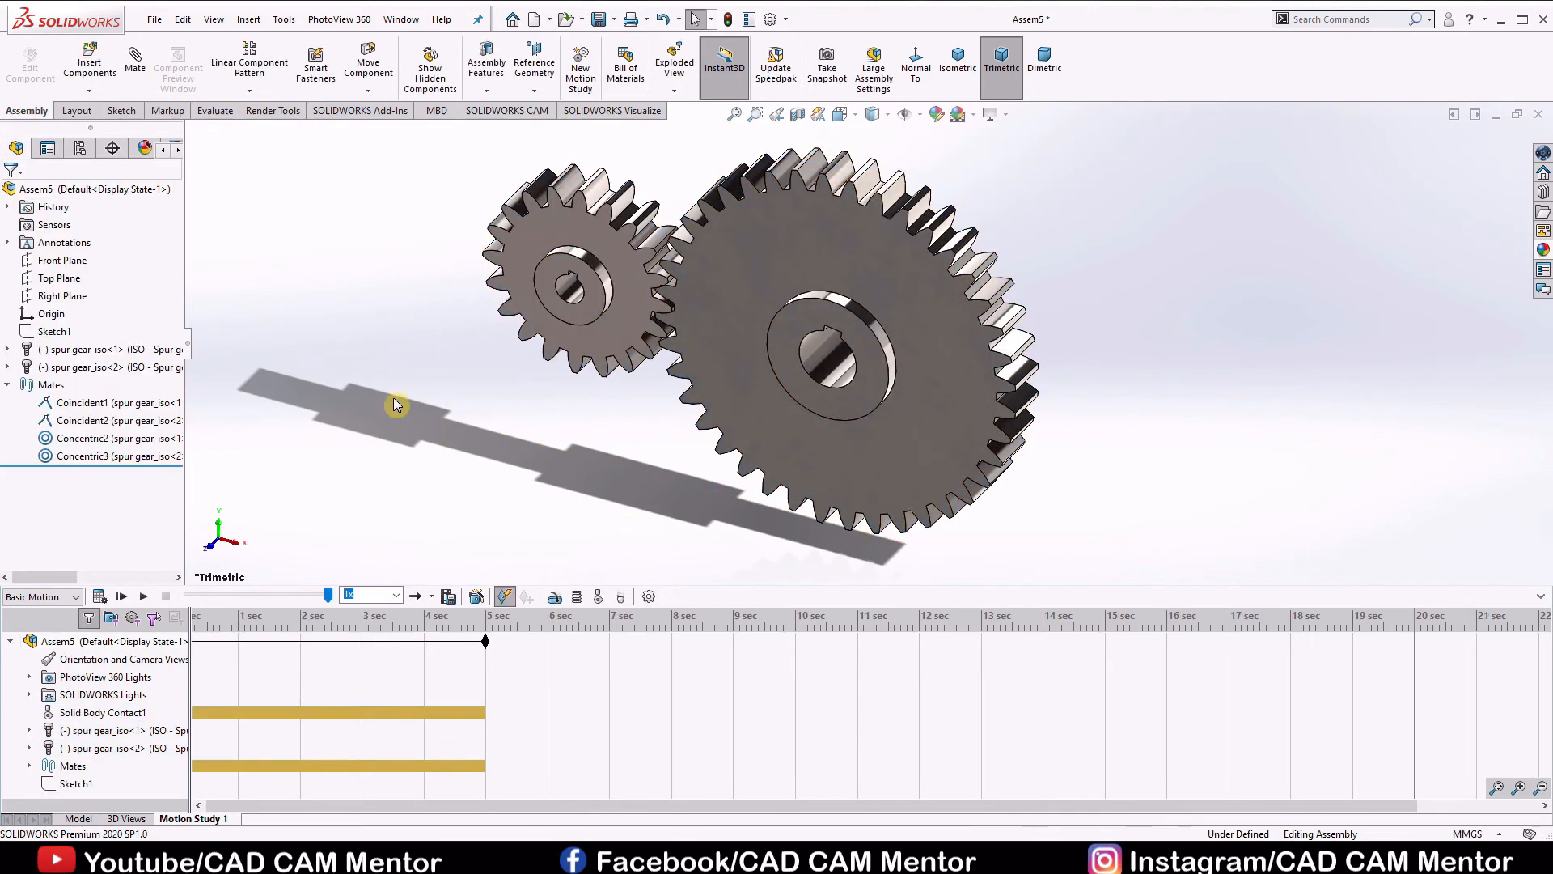
Add a rotary motor on the large gear's bore face with reversed direction and a constant speed of 3 RPM
click(555, 598)
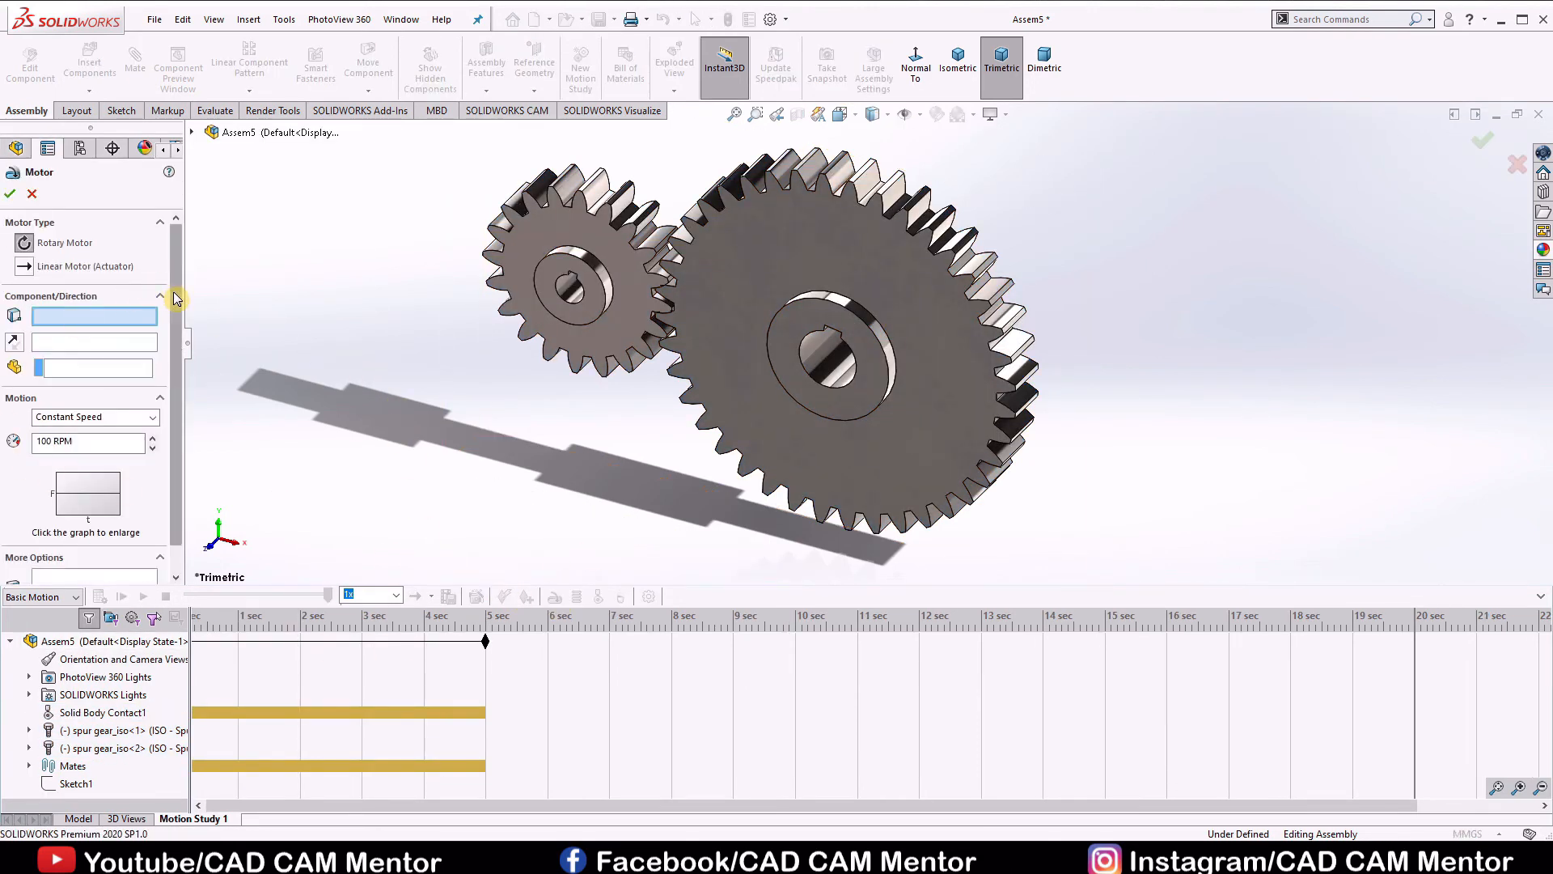
scroll(178, 336, down, 1)
scroll(826, 356, down, 2)
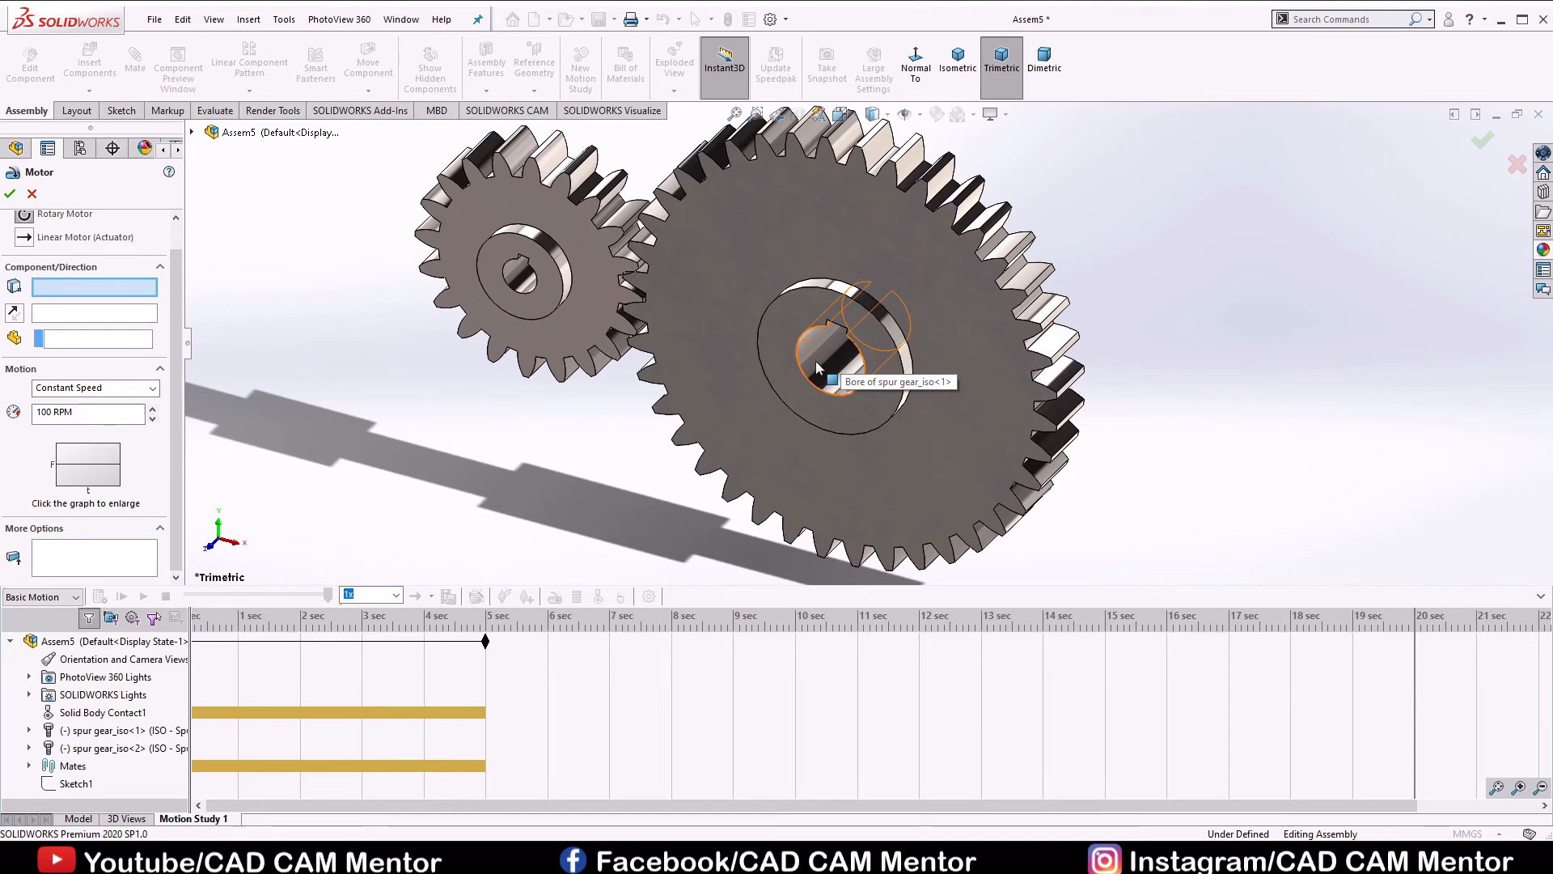
scroll(837, 366, up, 1)
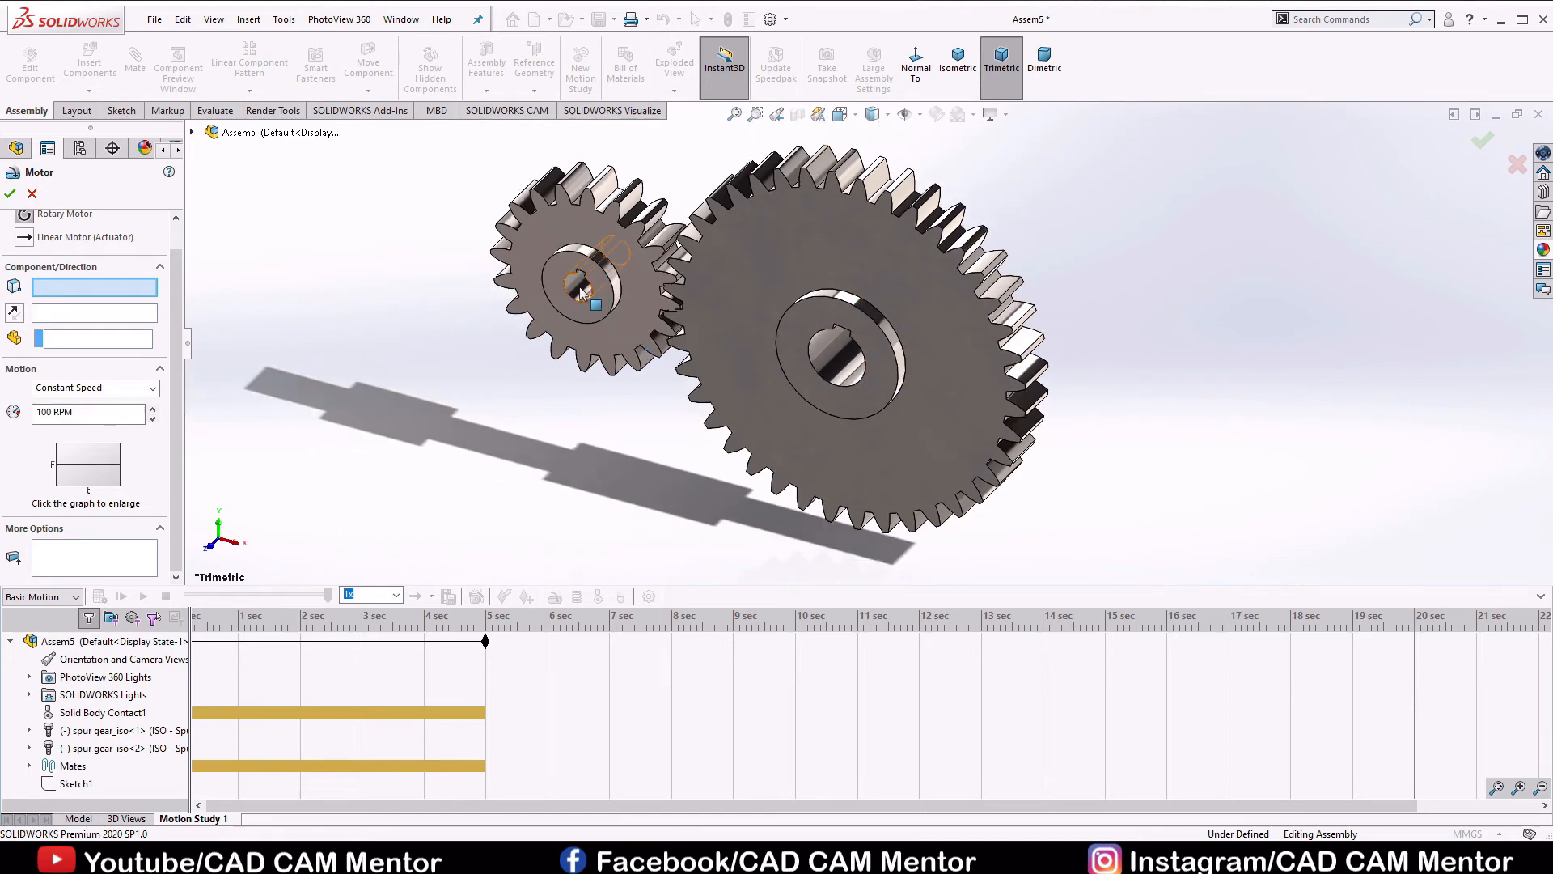
click(833, 366)
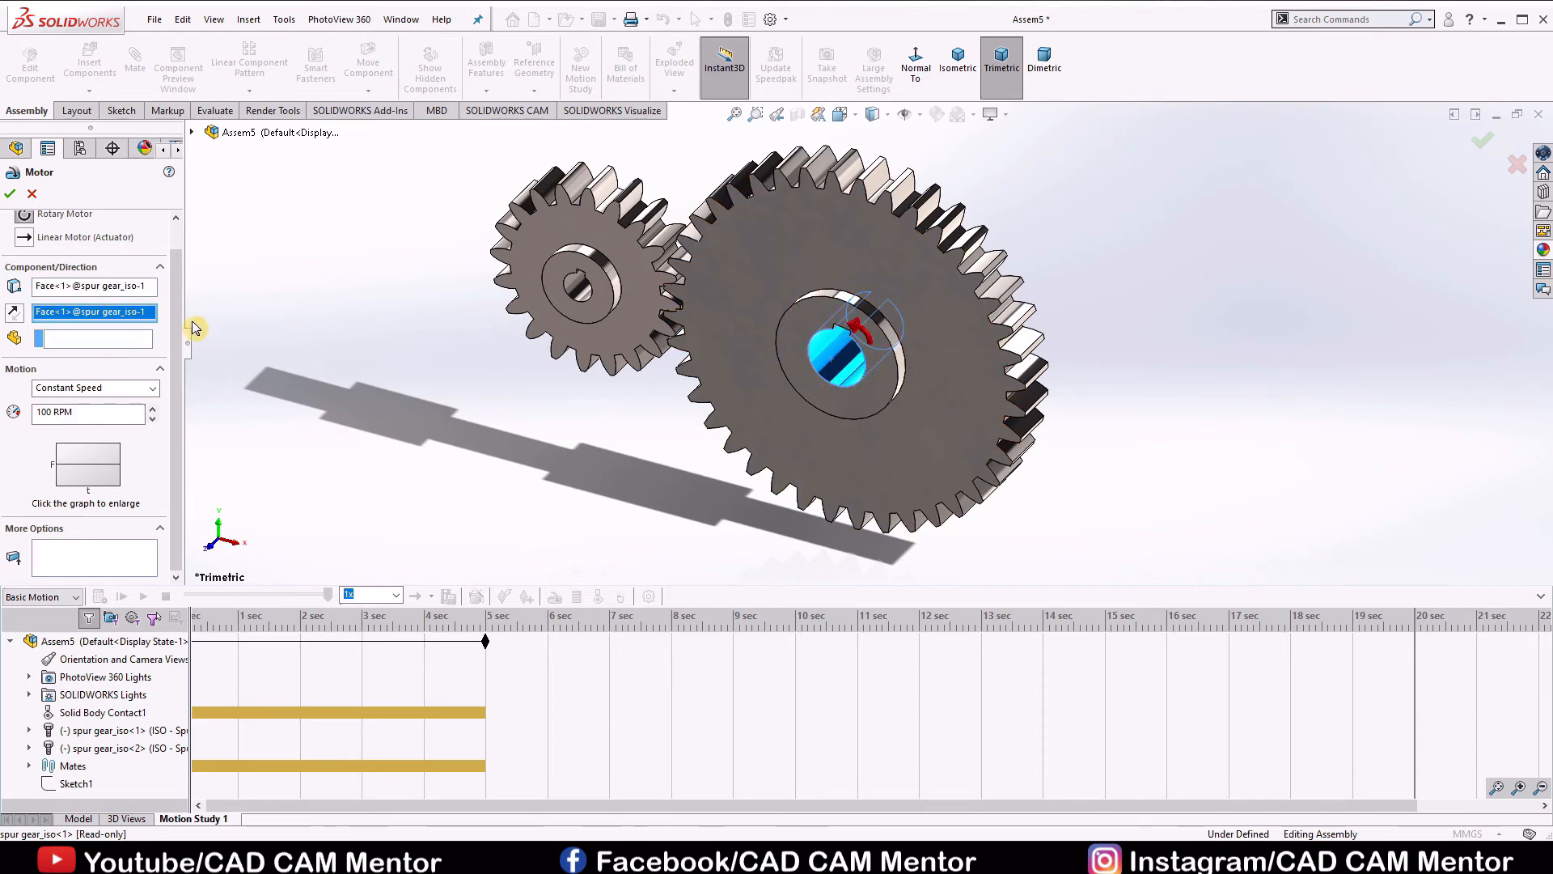
click(15, 313)
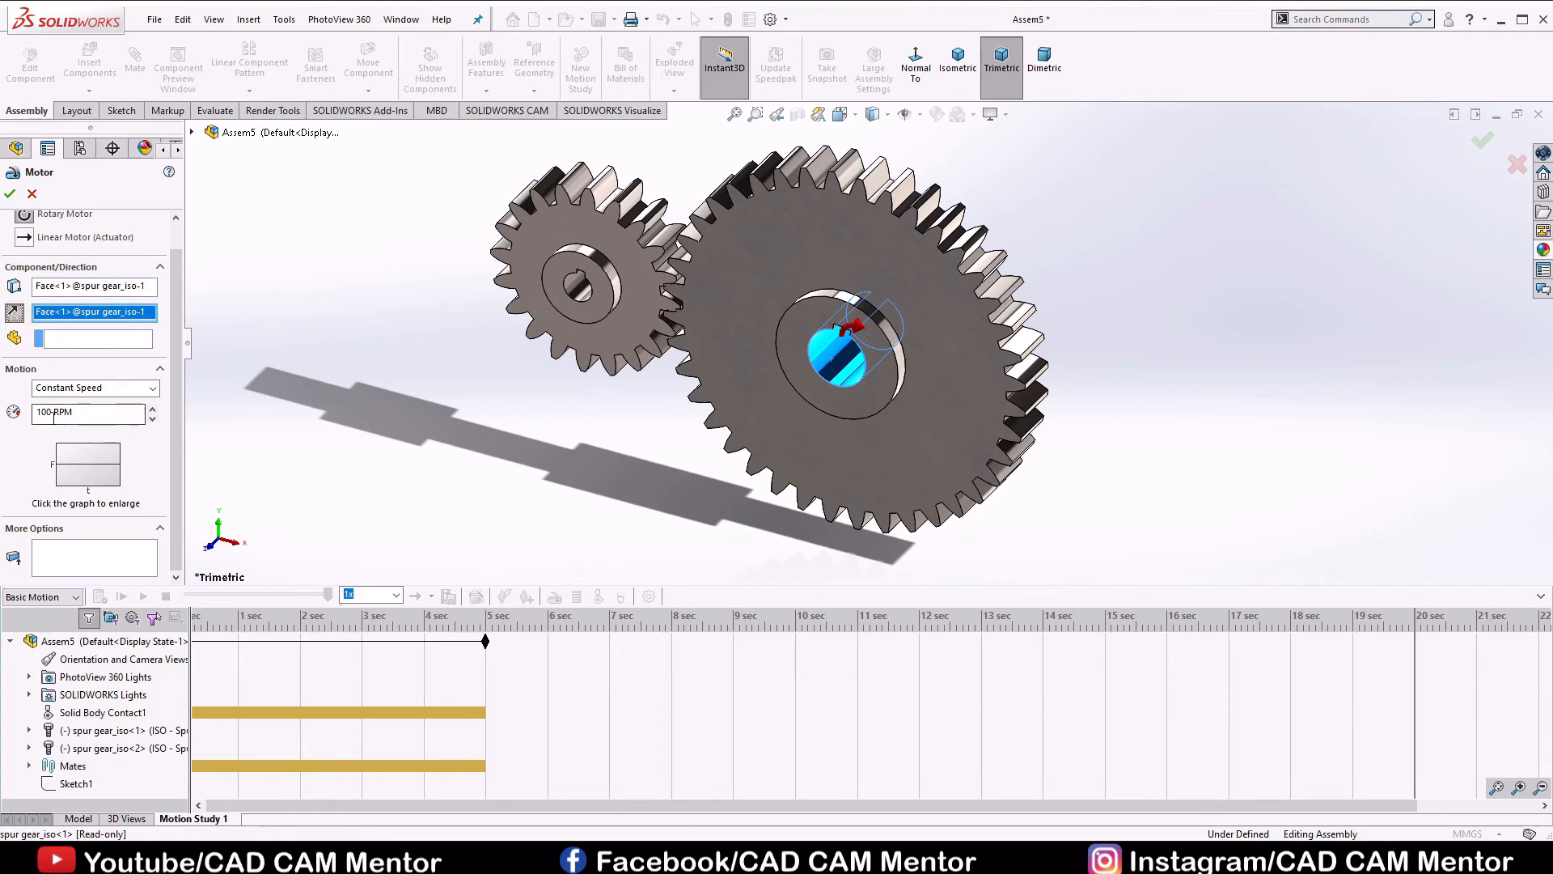
drag(53, 414, 18, 416)
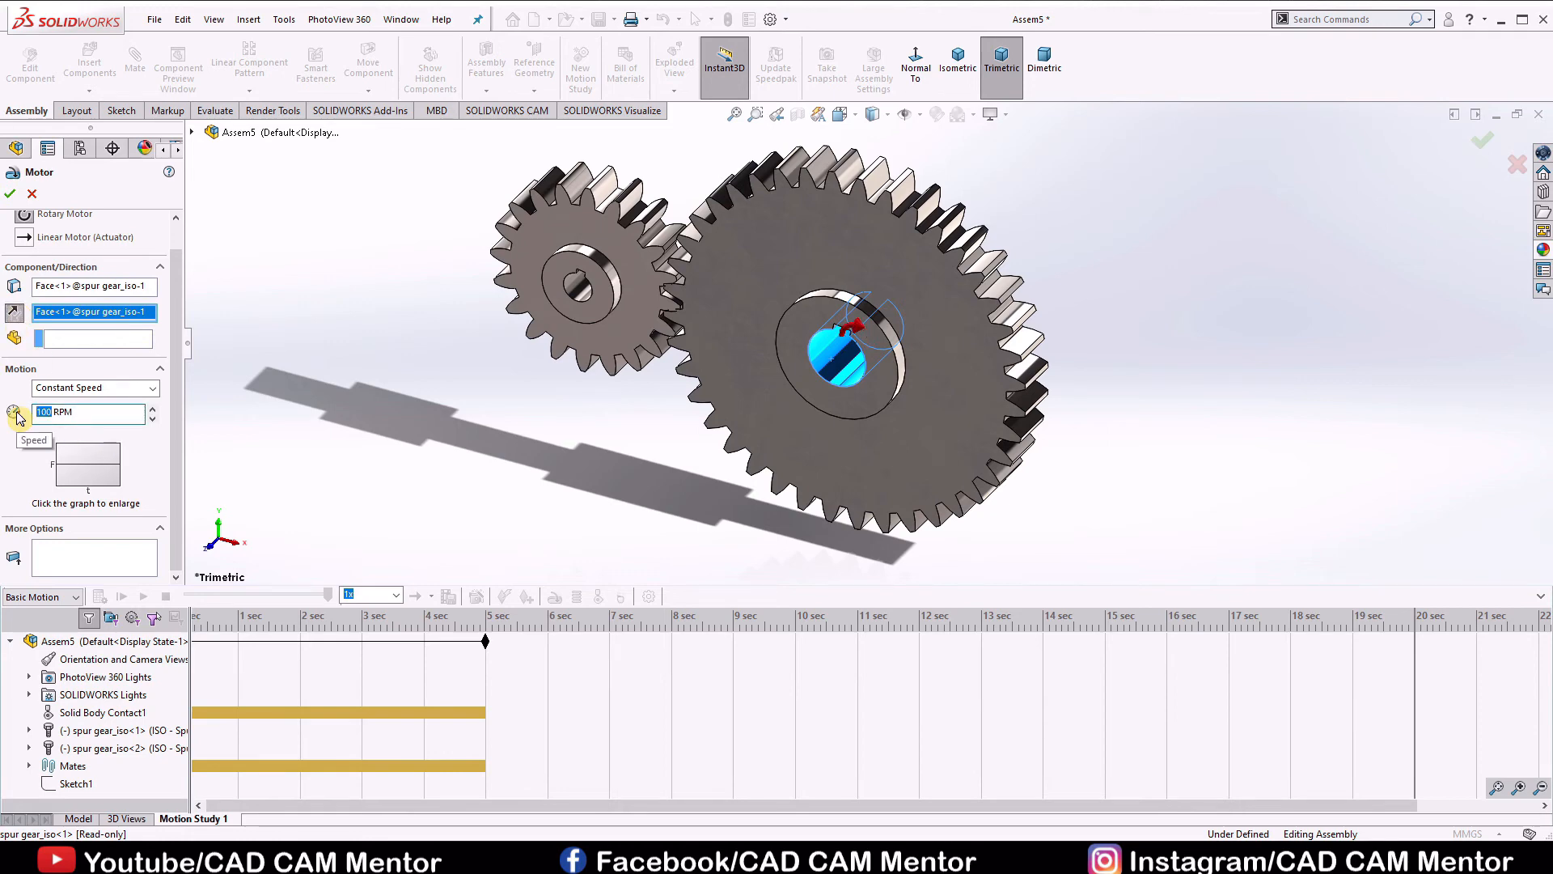
text(3)
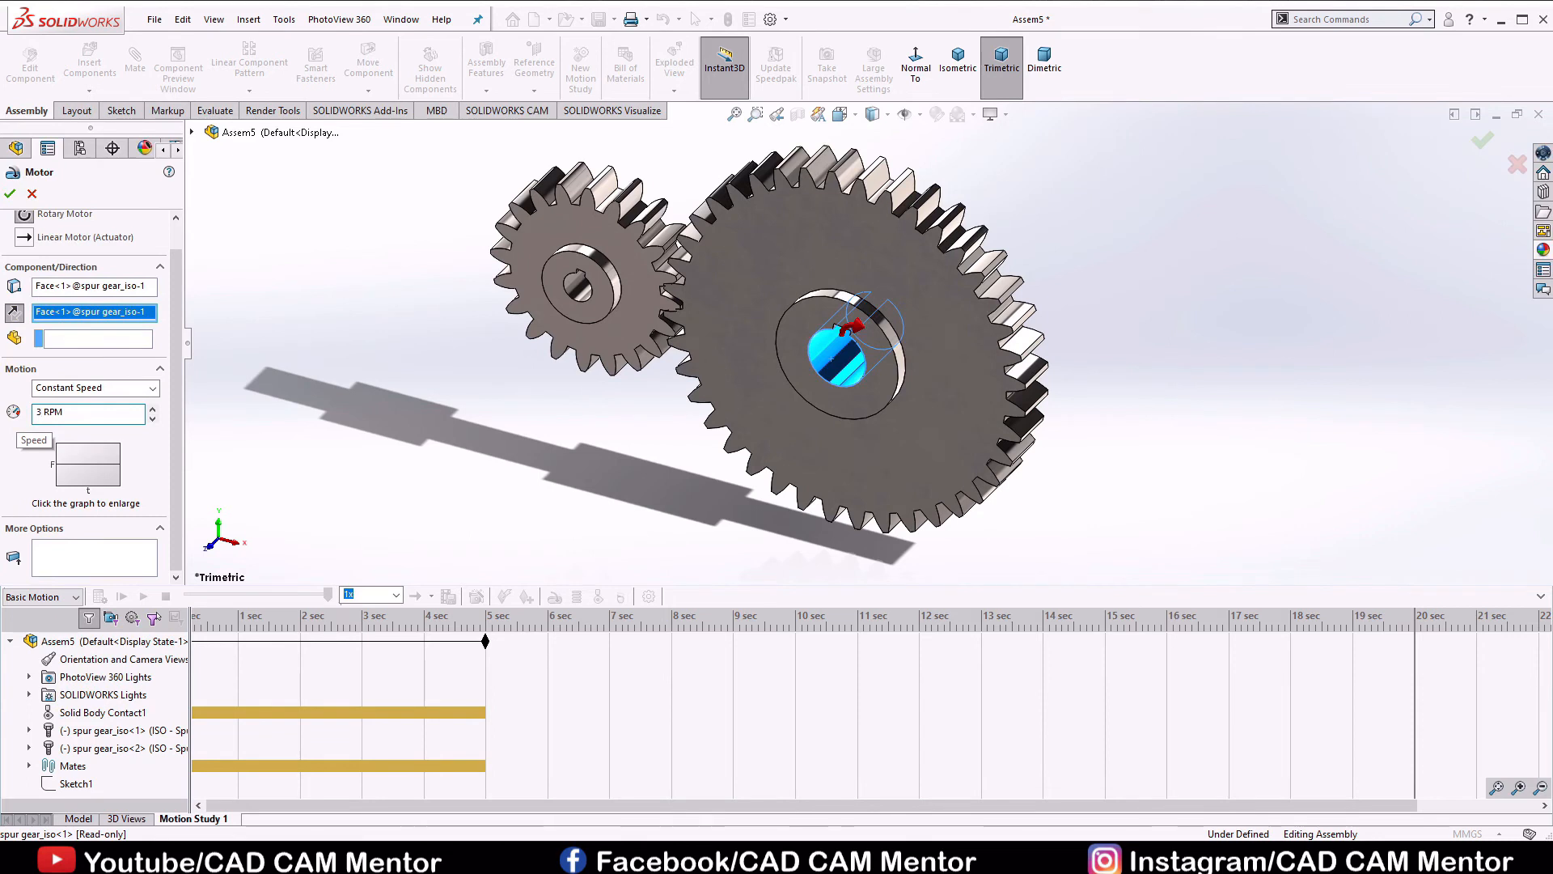
click(10, 195)
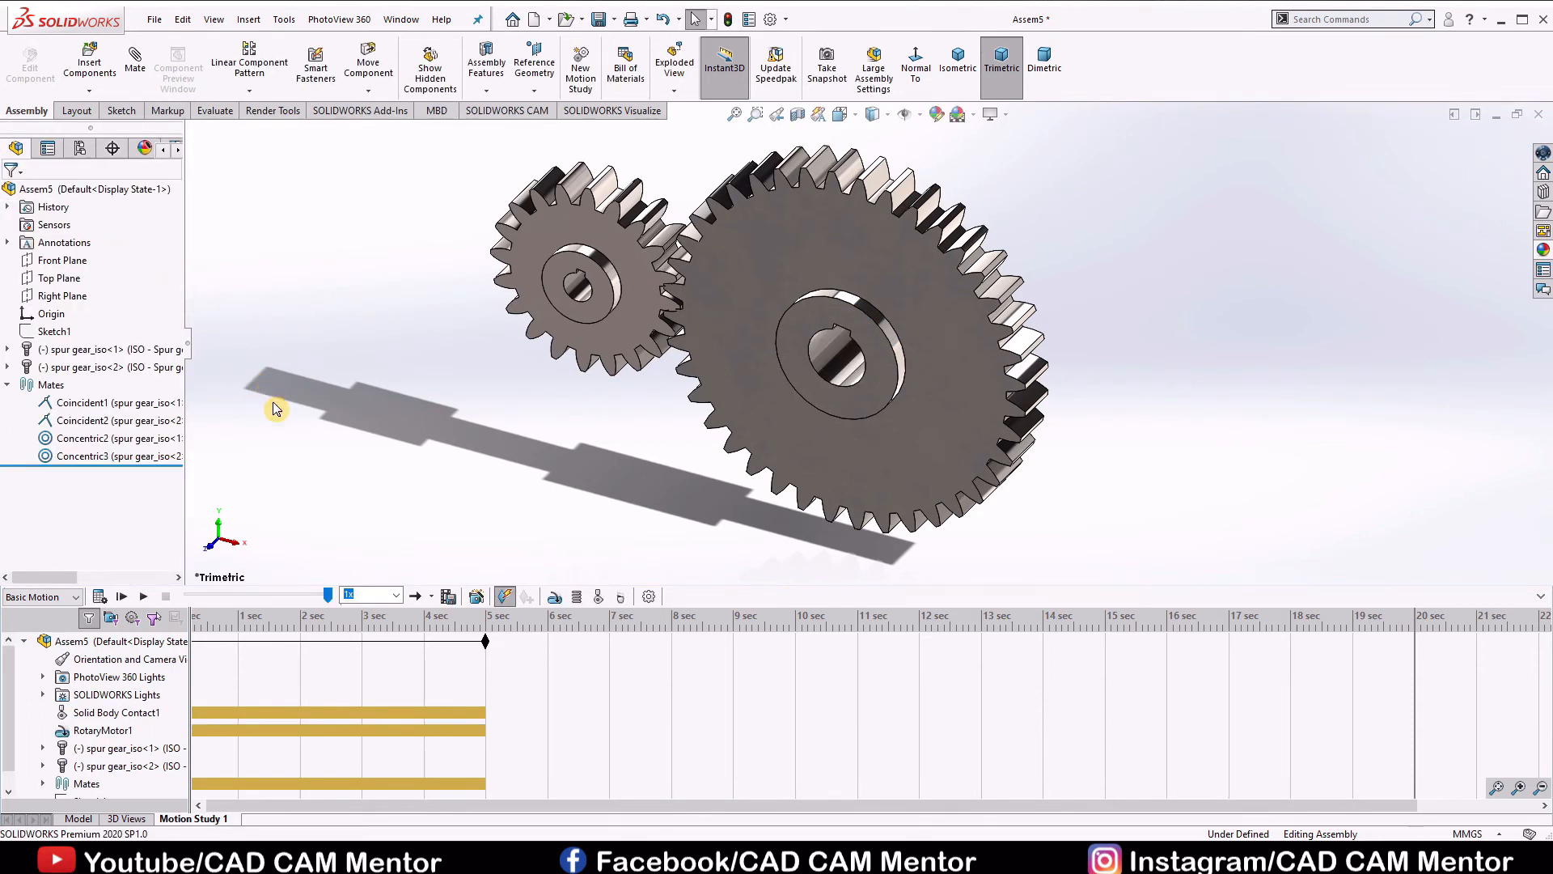
Extend the motion study to 20 seconds and calculate it
click(101, 598)
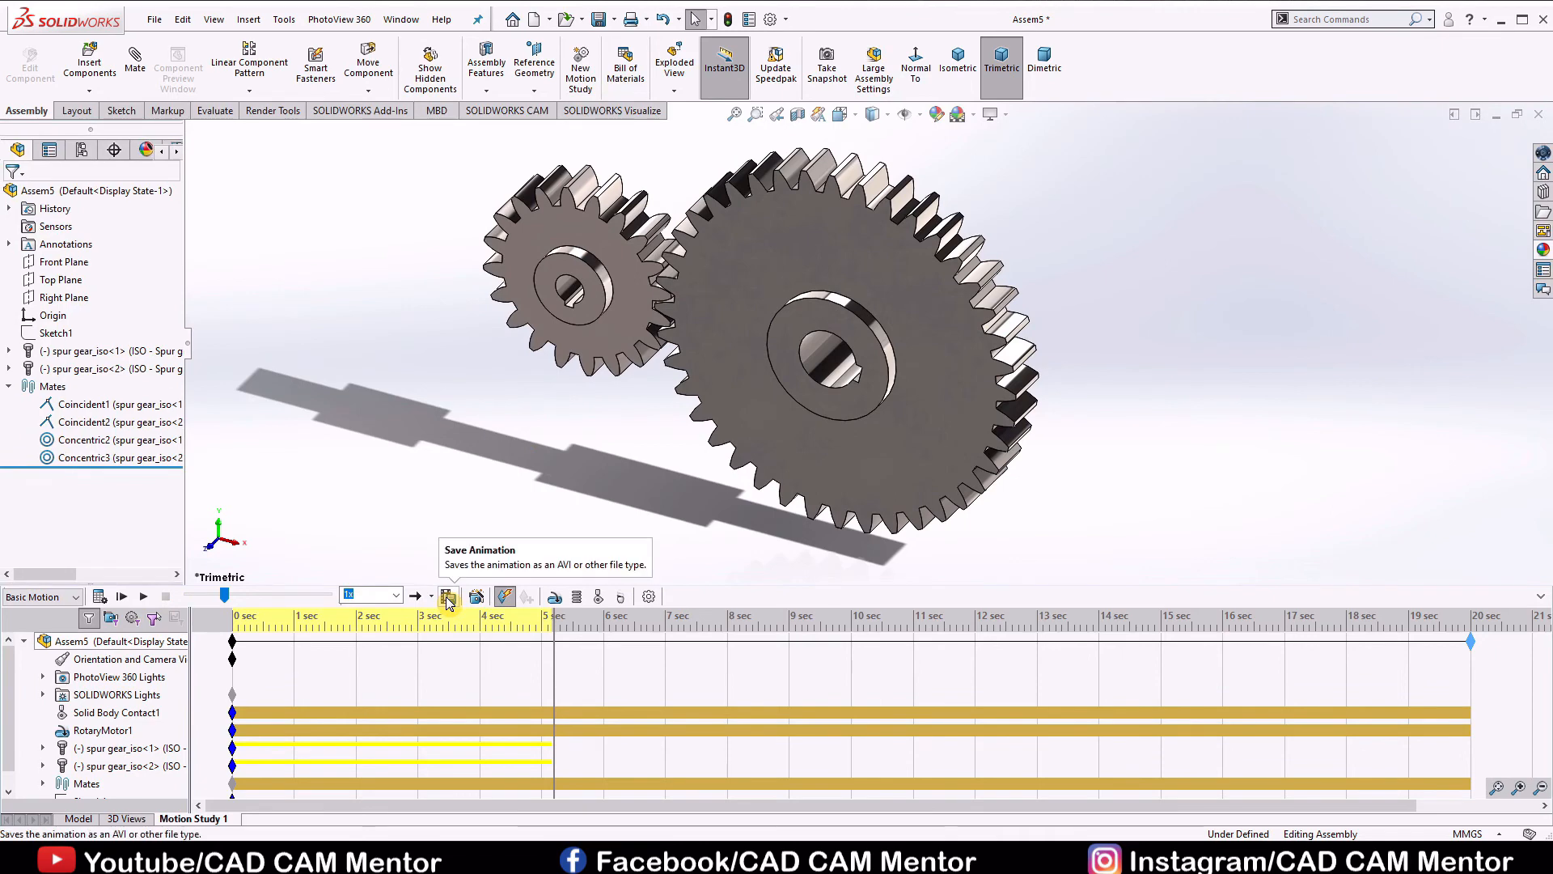
Save the entire animation as the MP4 video "gears animation" in the sw made parts folder, with a 16:9 aspect ratio
click(449, 598)
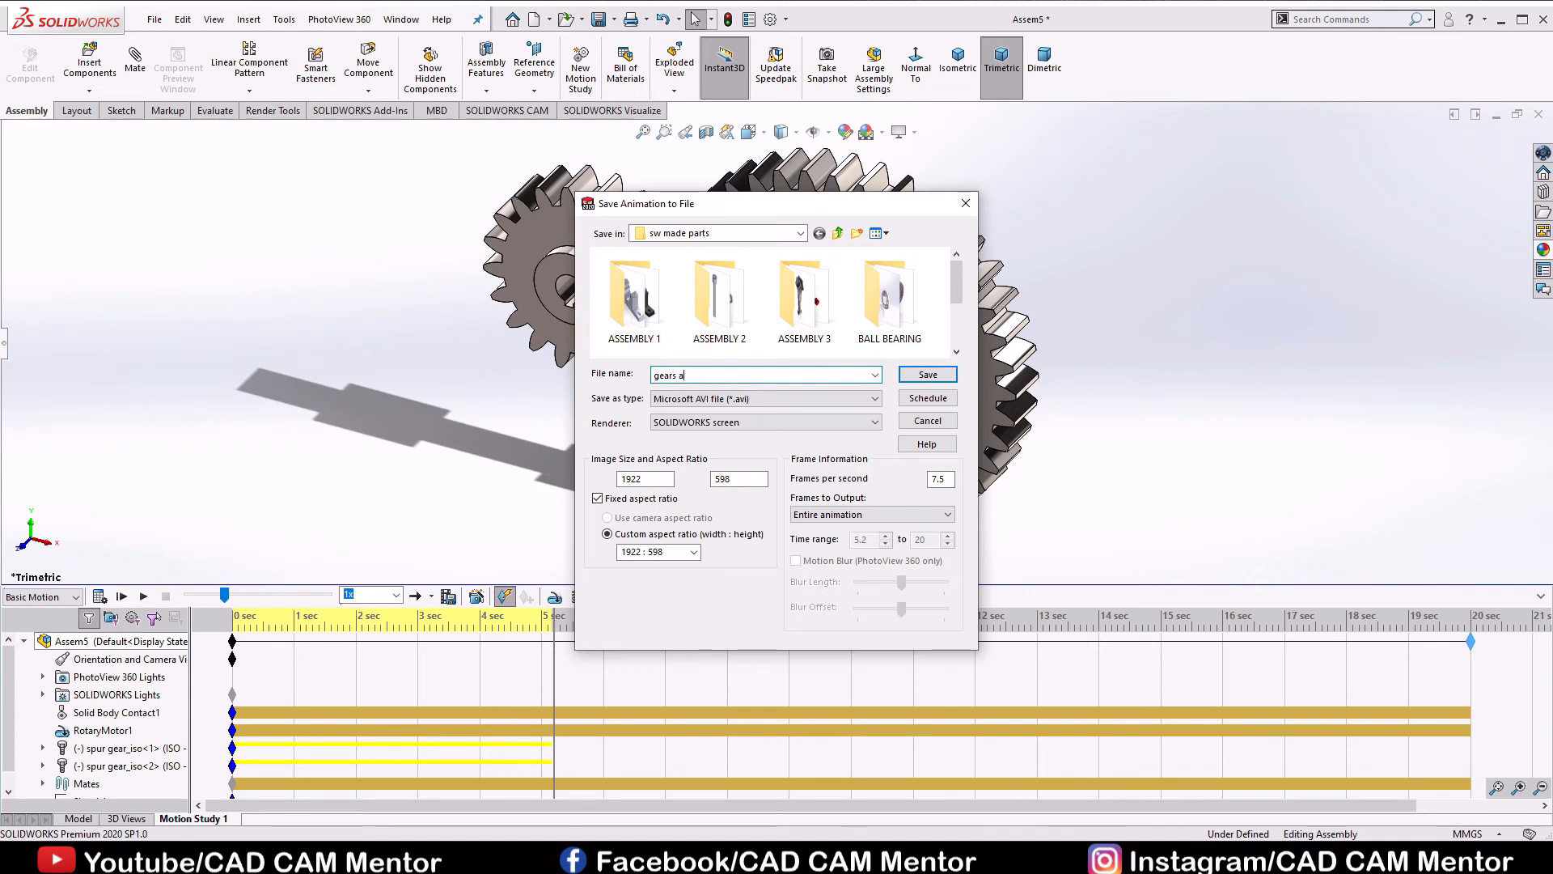
text(gears animation)
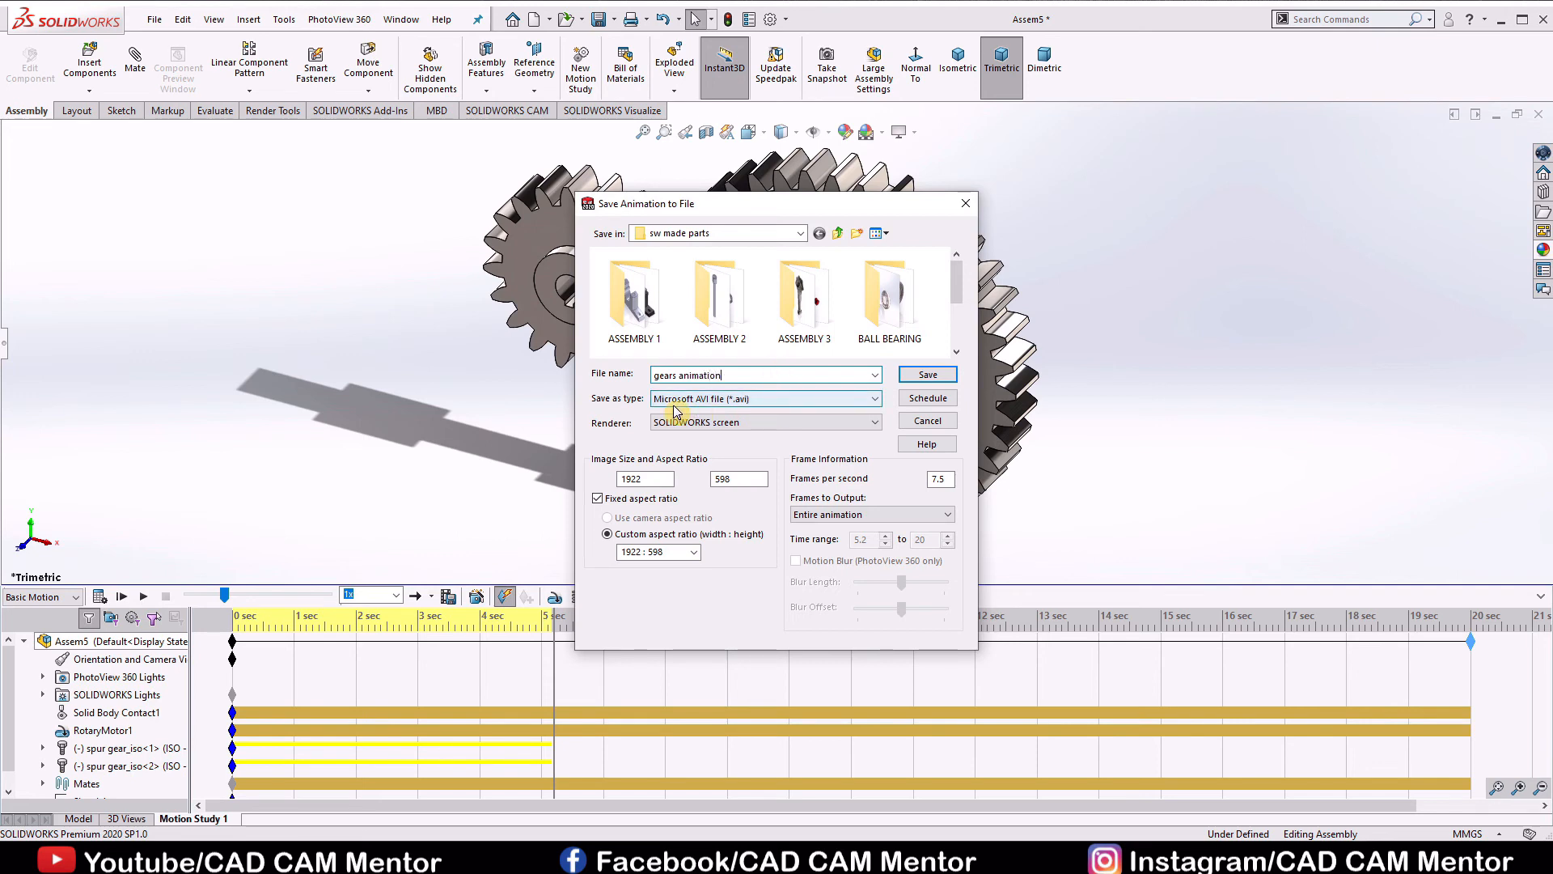
click(805, 402)
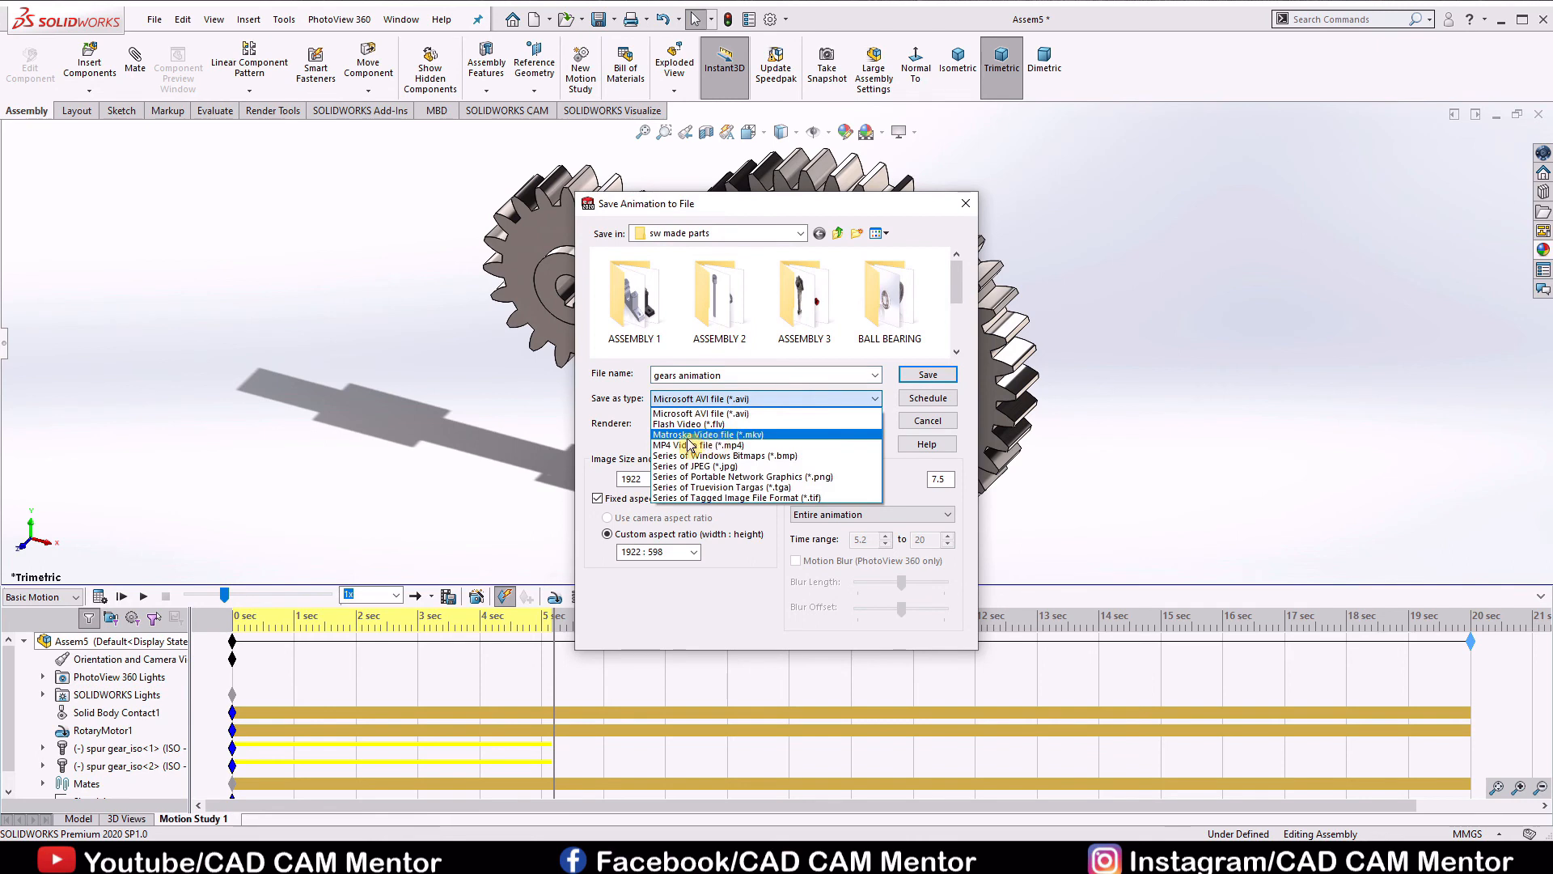
click(670, 446)
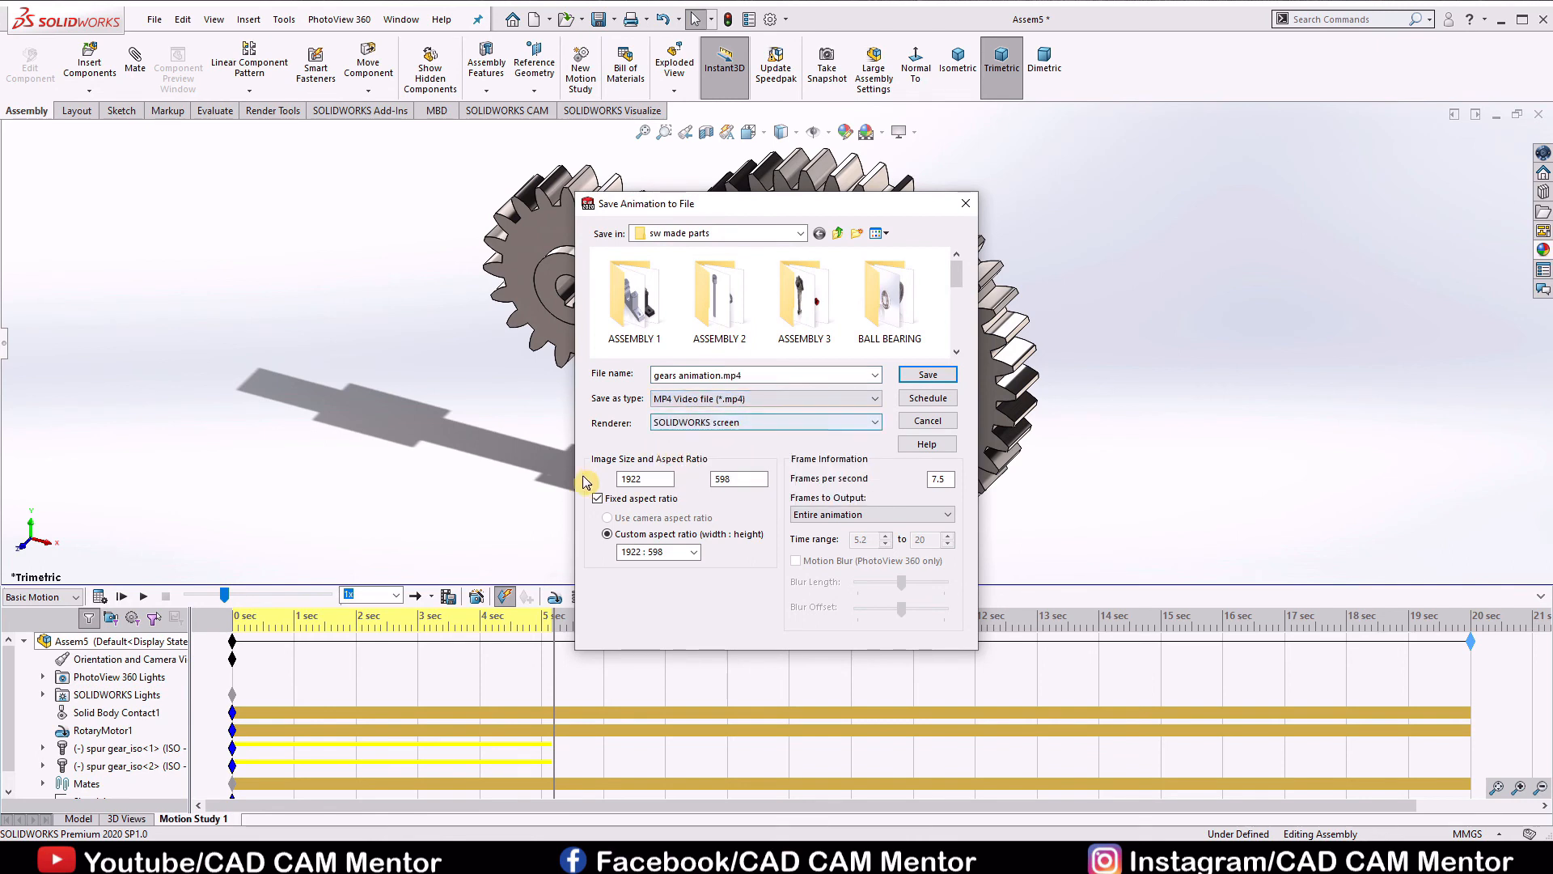
click(694, 553)
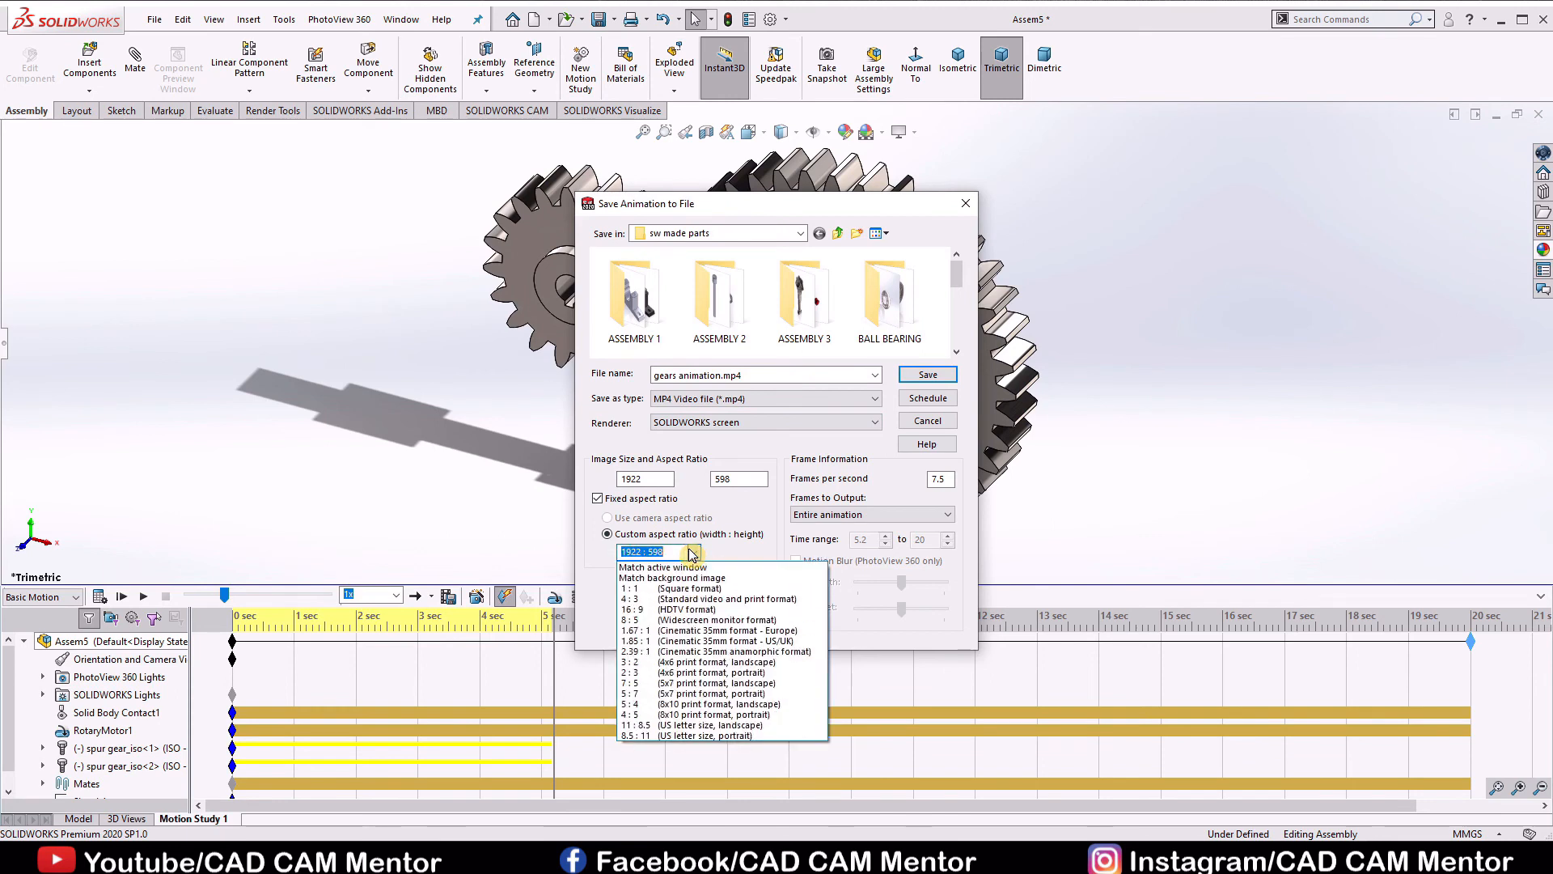
click(699, 609)
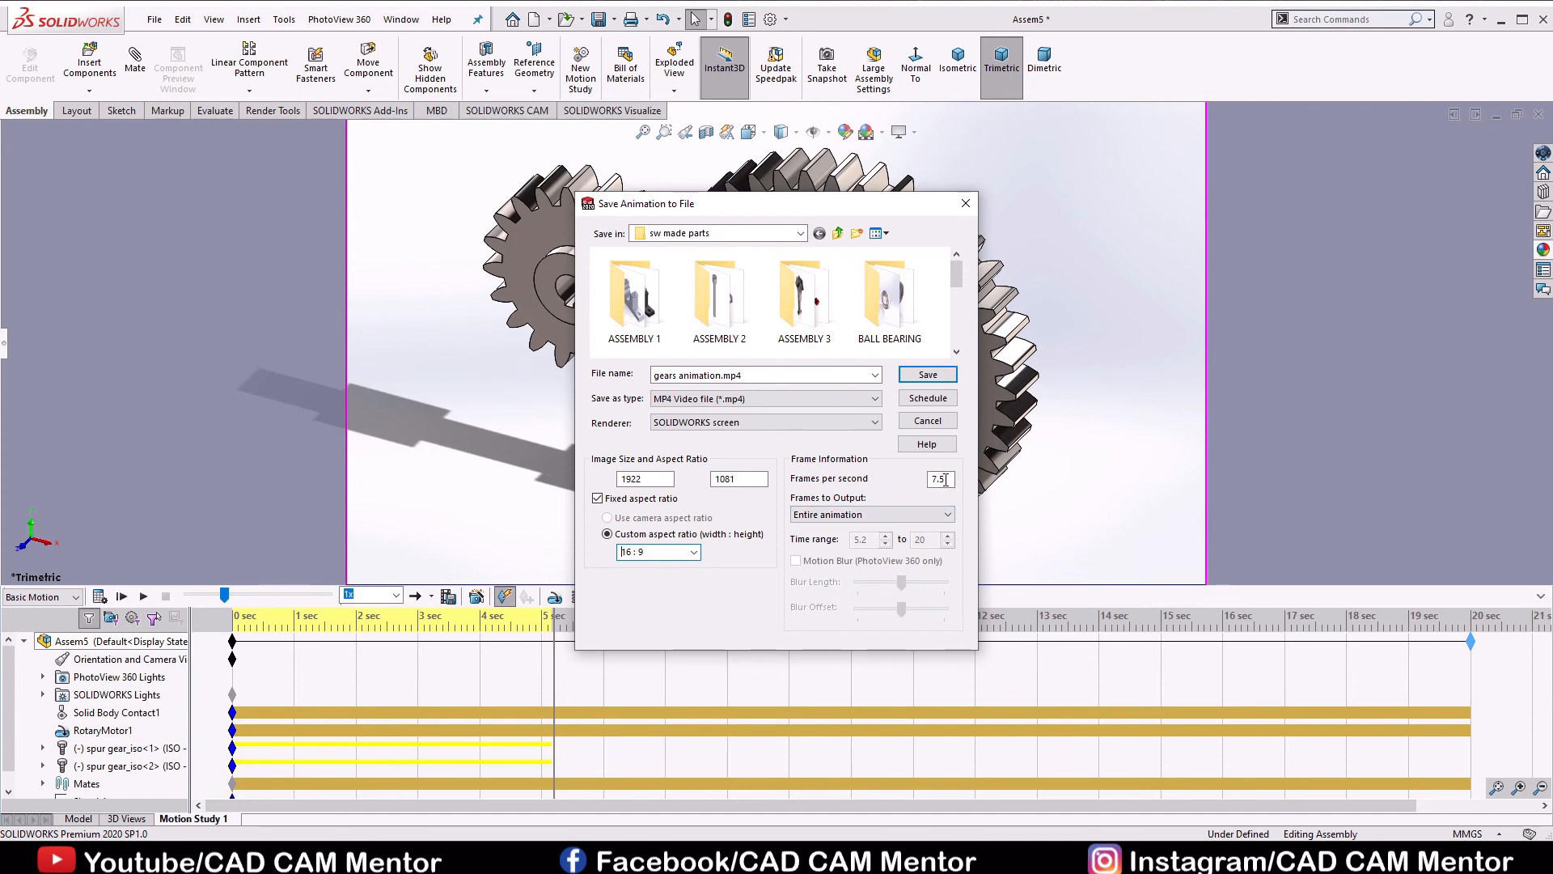
click(928, 375)
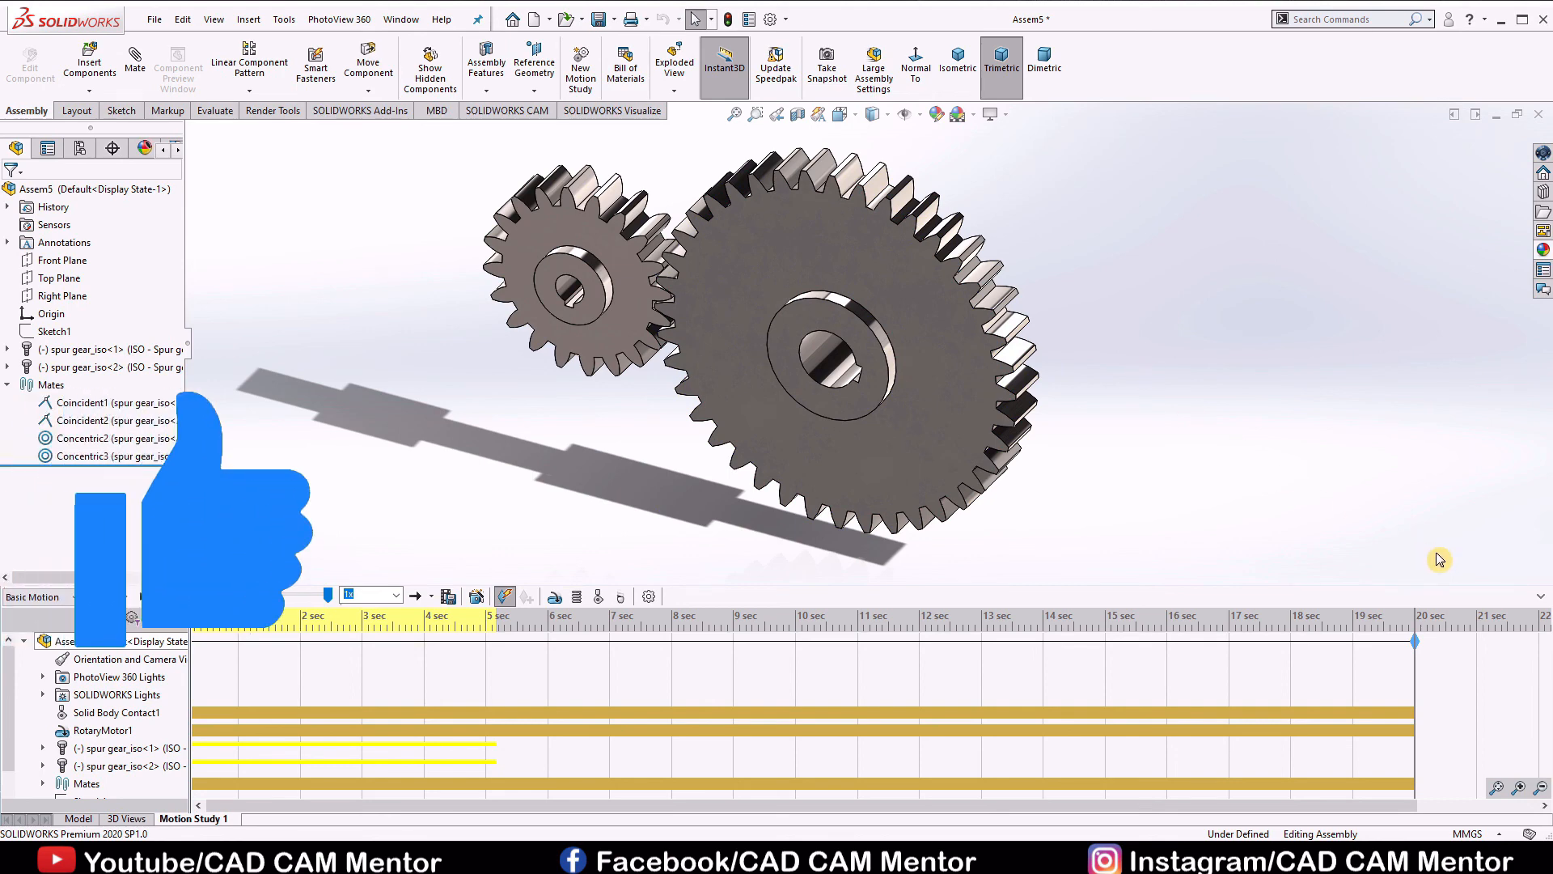
Collapse the motion study timeline and return to the assembly model
click(1539, 601)
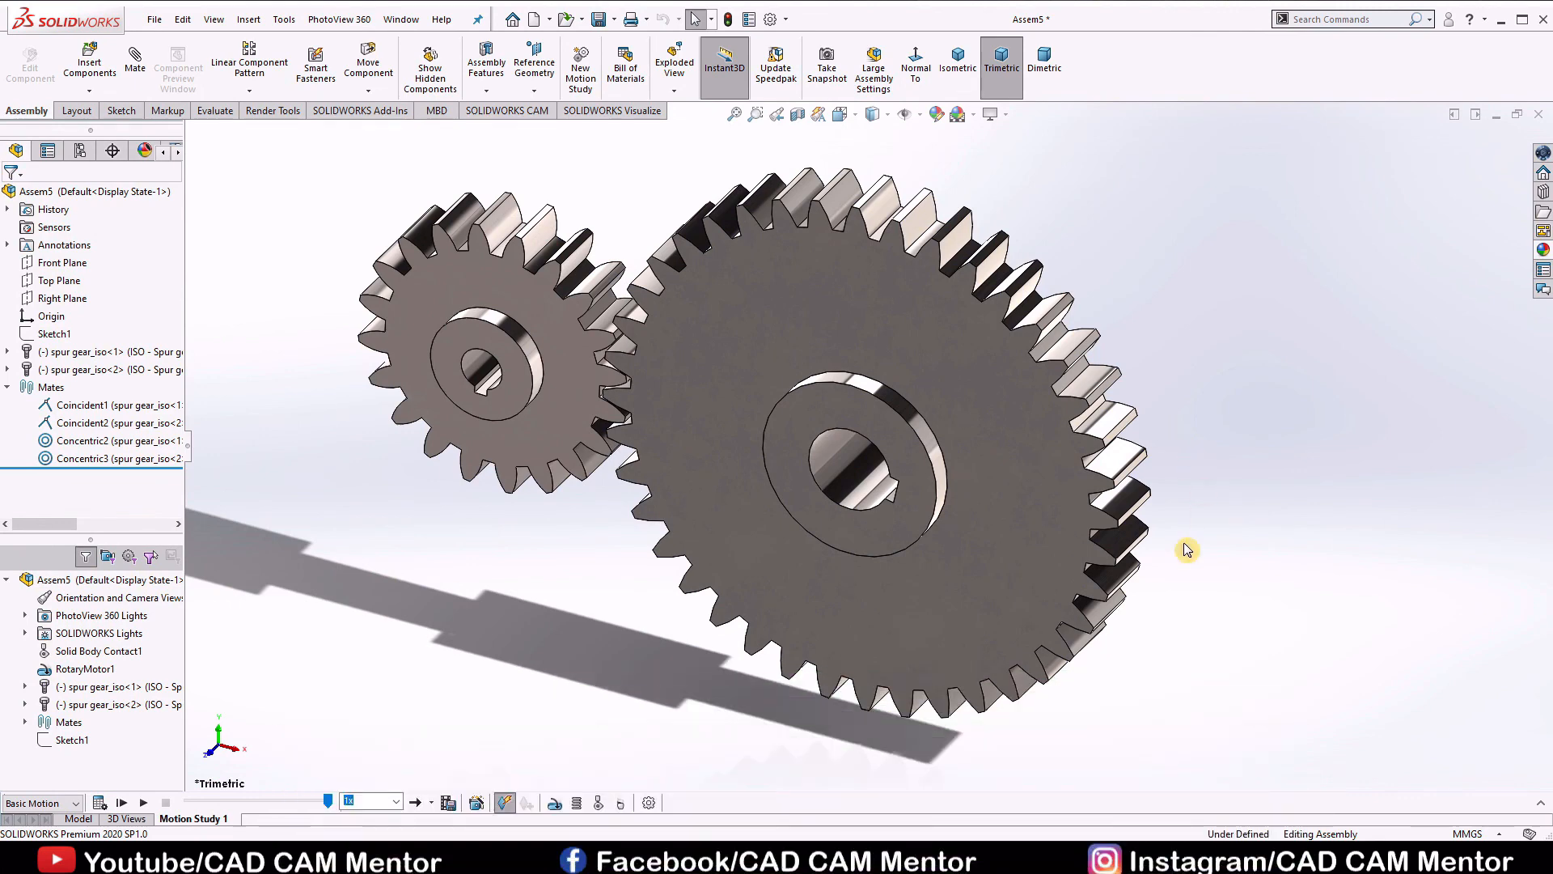
click(84, 820)
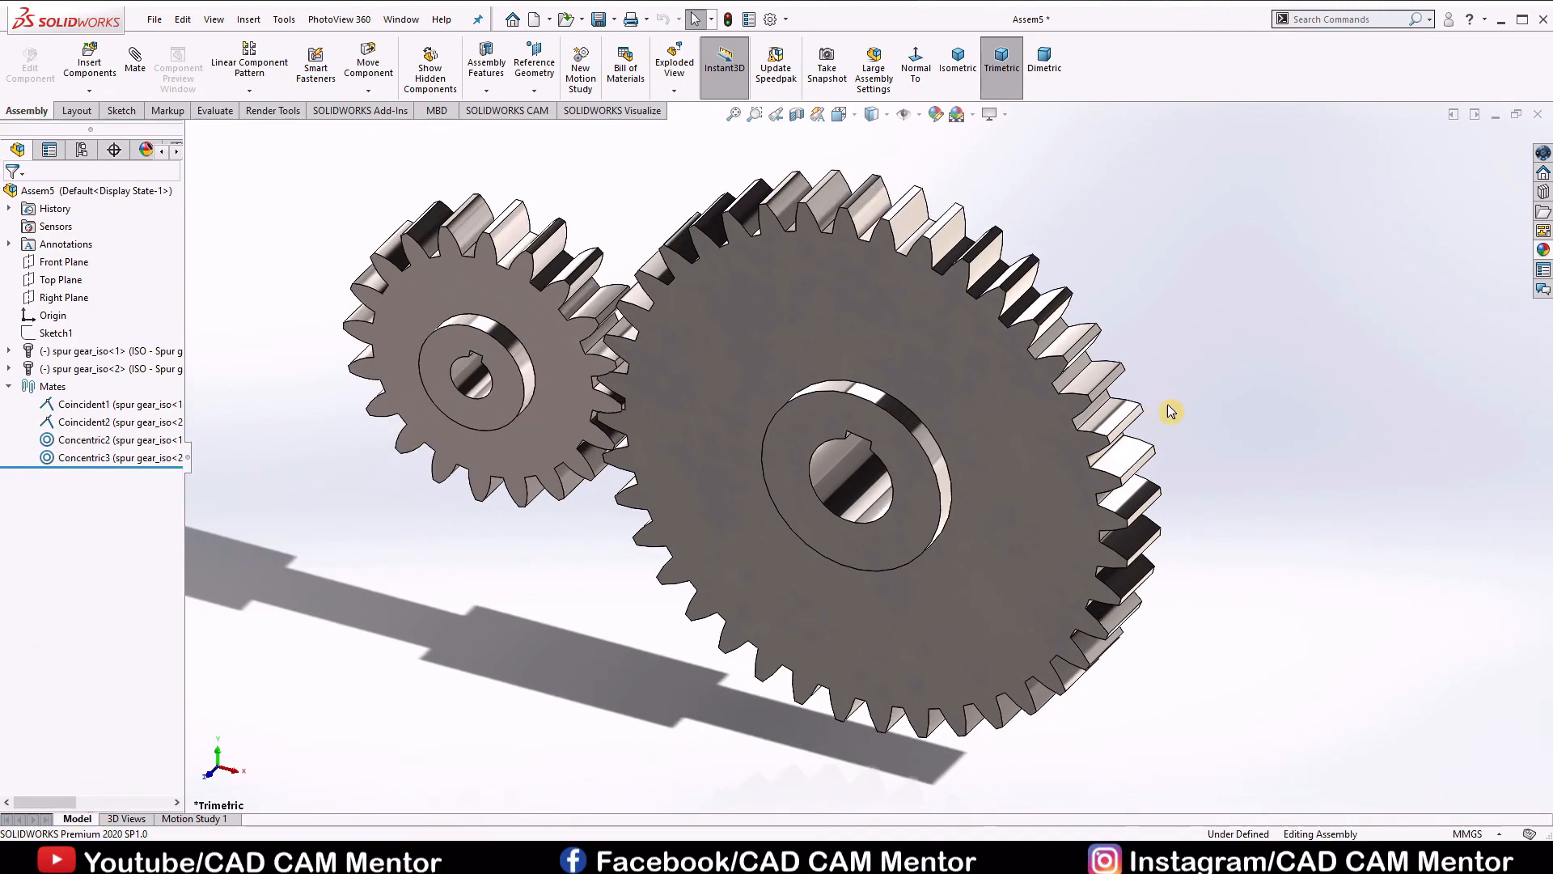